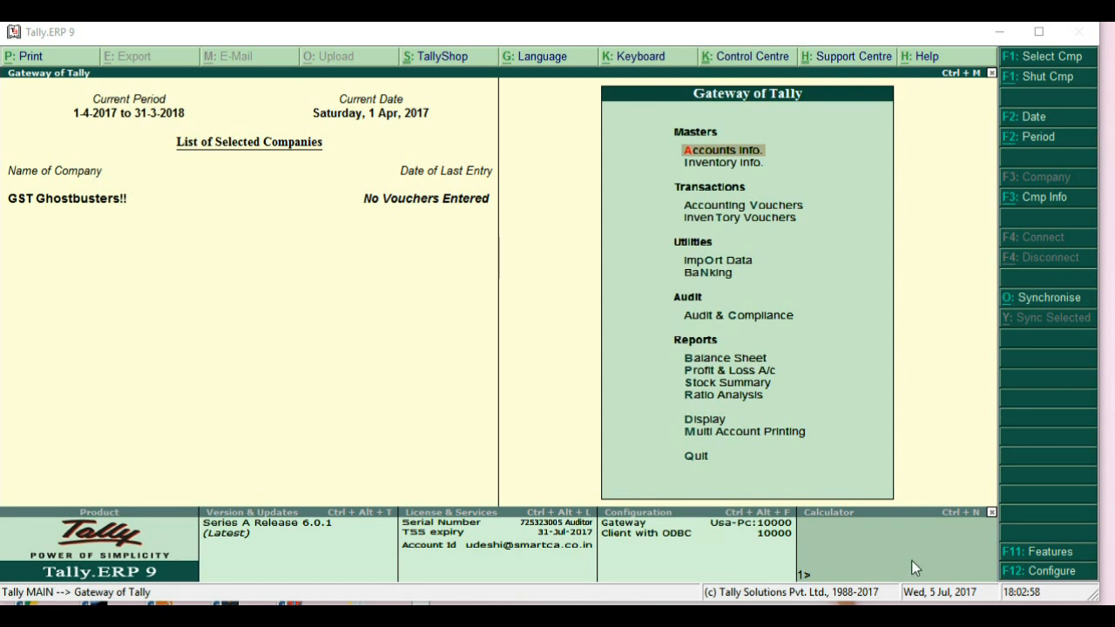
# Step: Enable Goods and Services Tax (GST) in the company's Statutory & Taxation features and open the GST details for altering
pyautogui.click(1038, 560)
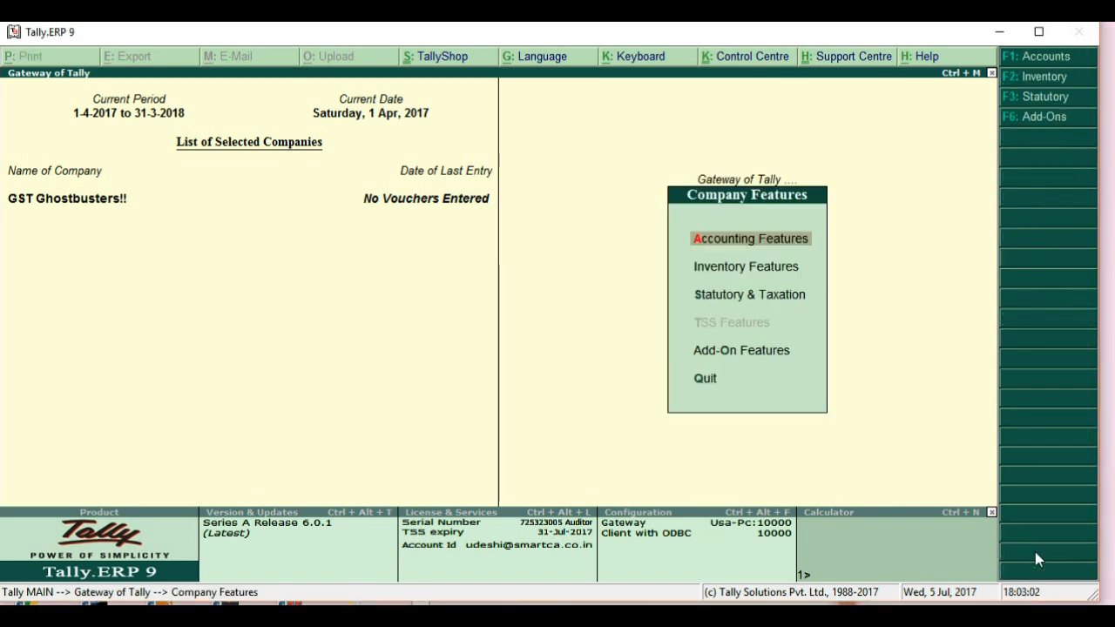
pyautogui.press('Down')
pyautogui.press('Down')
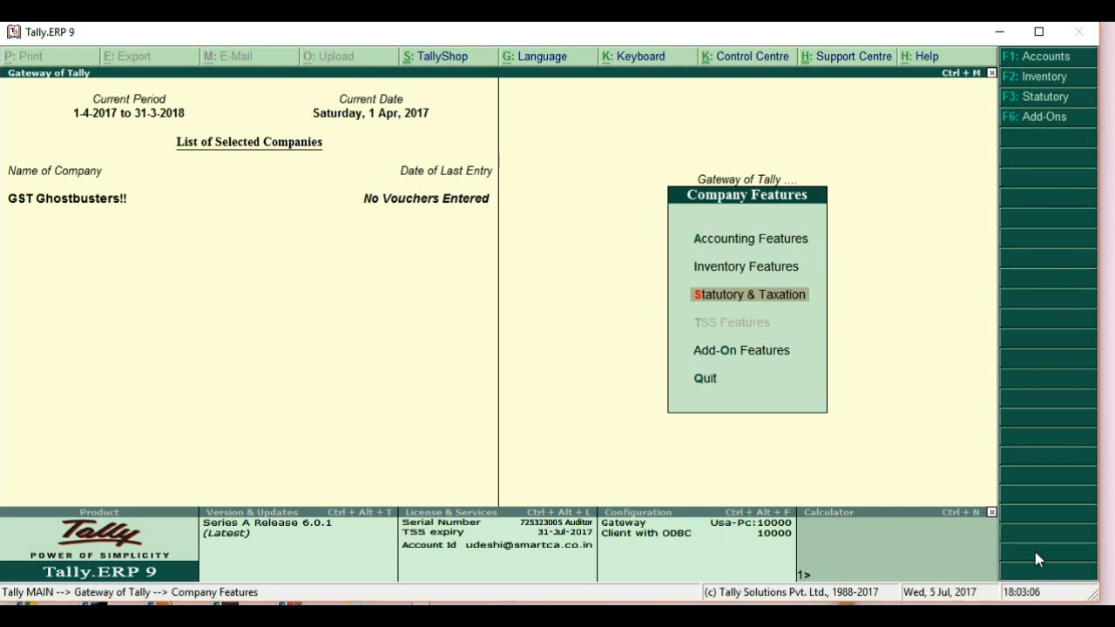
pyautogui.press('Return')
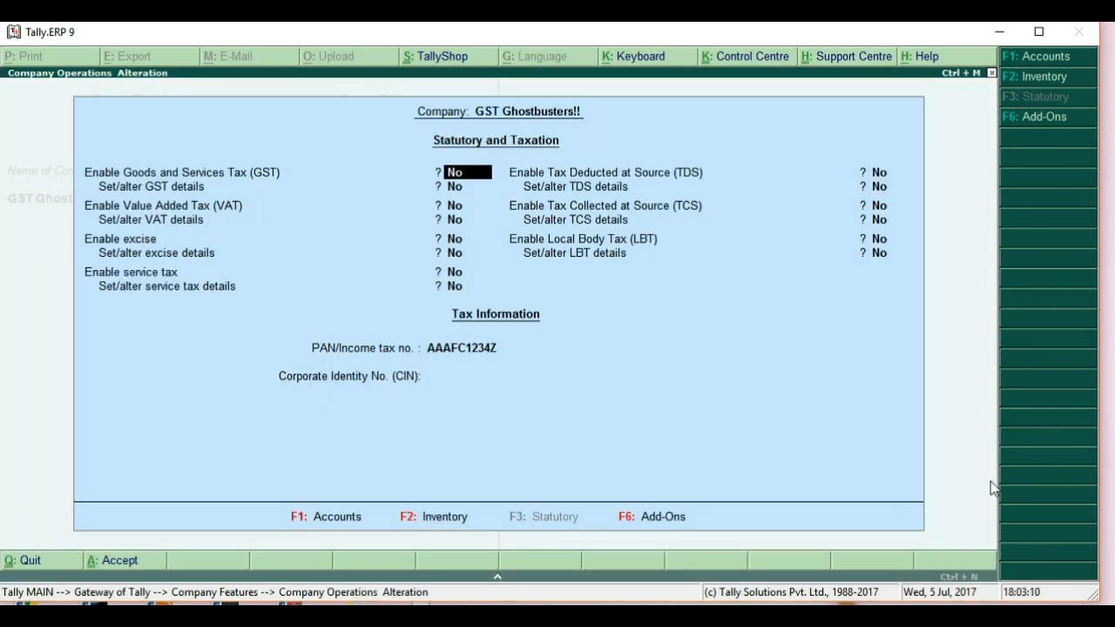
pyautogui.write('y')
pyautogui.press('Return')
pyautogui.write('y')
pyautogui.press('Return')
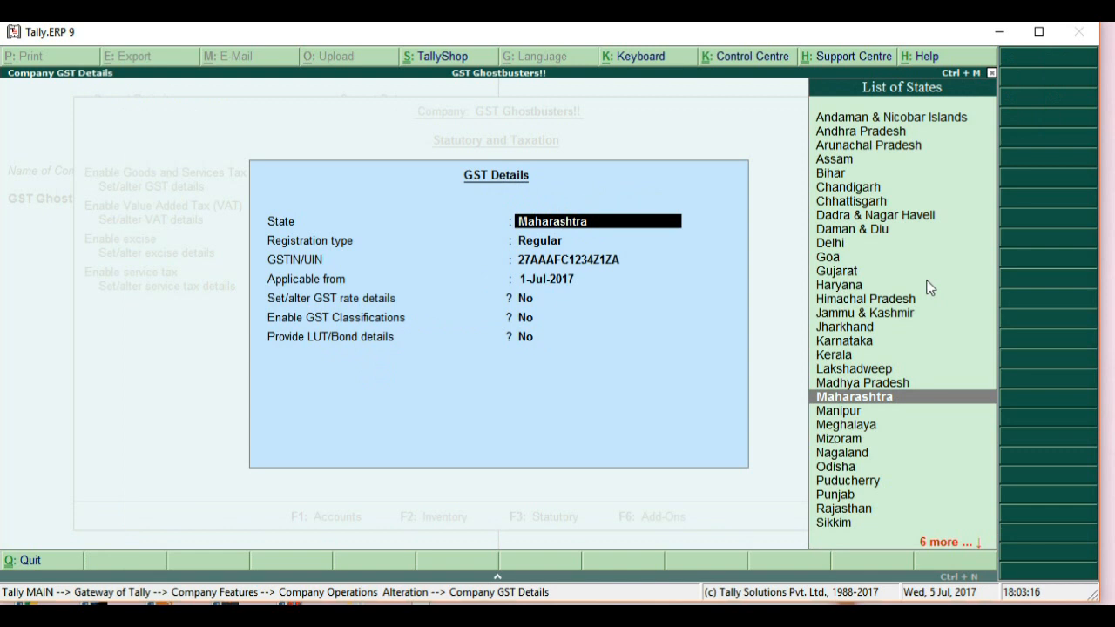
# Step: Set Provide LUT/Bond details to Yes in the GST details, keeping the other entries, and accept the prefilled LUT/Bond details
pyautogui.press('Return')
pyautogui.press('Return')
pyautogui.press('Return')
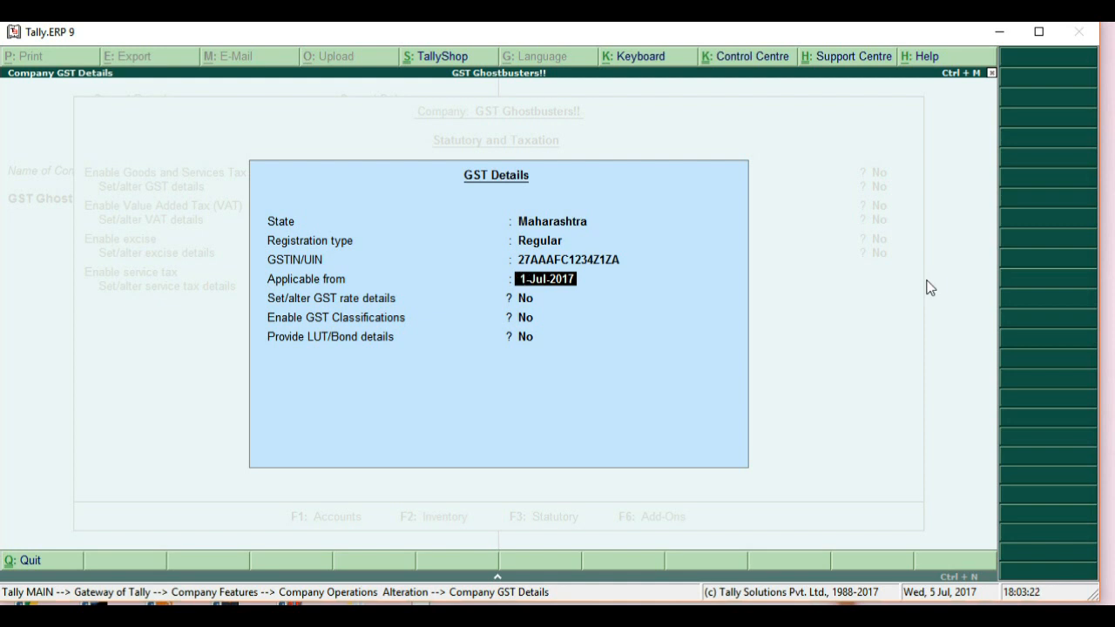
pyautogui.press('Return')
pyautogui.press('Return')
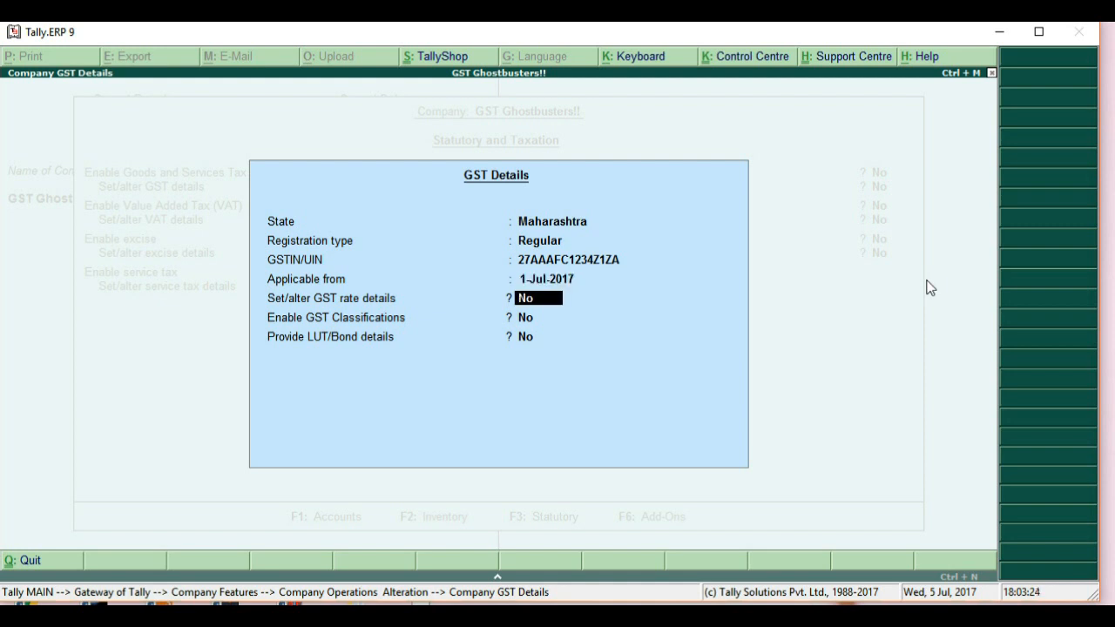
pyautogui.press('Return')
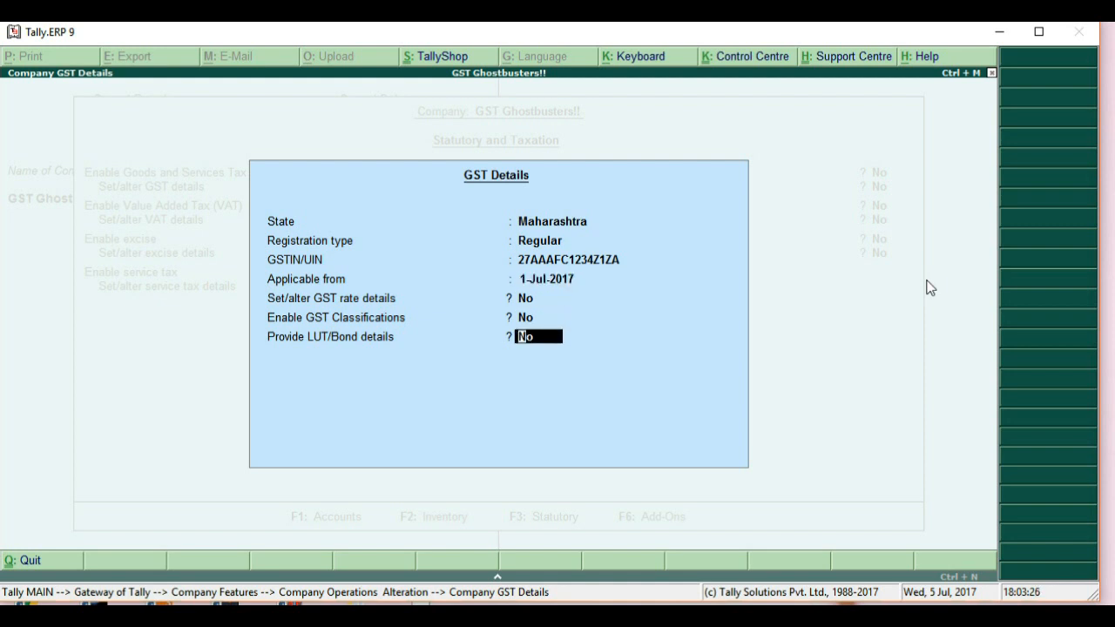
pyautogui.press('Return')
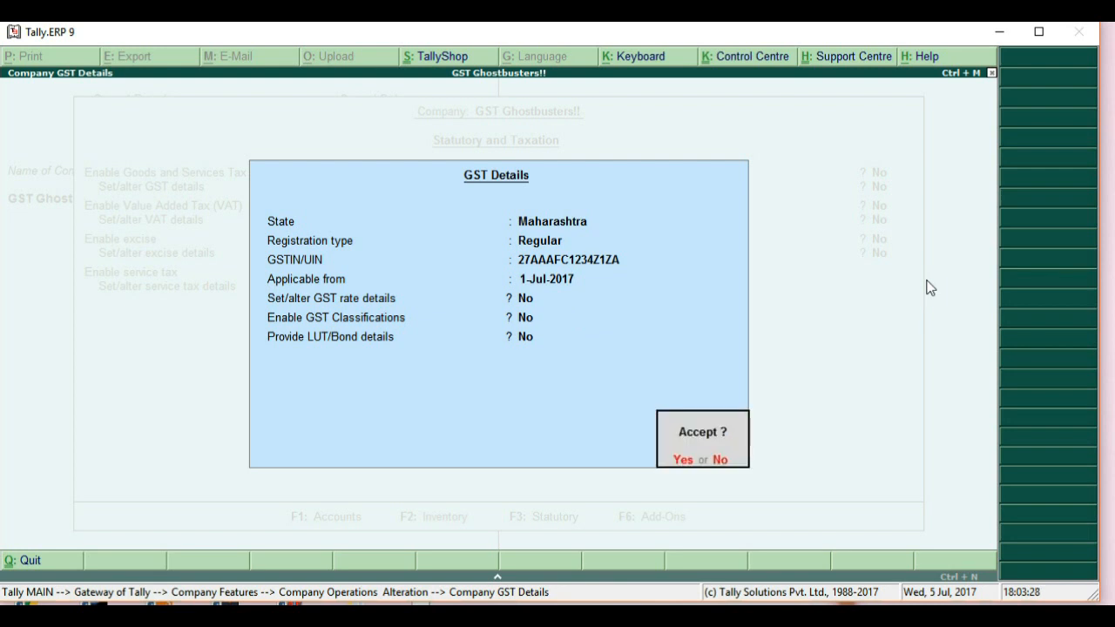
pyautogui.write('ny')
pyautogui.press('Return')
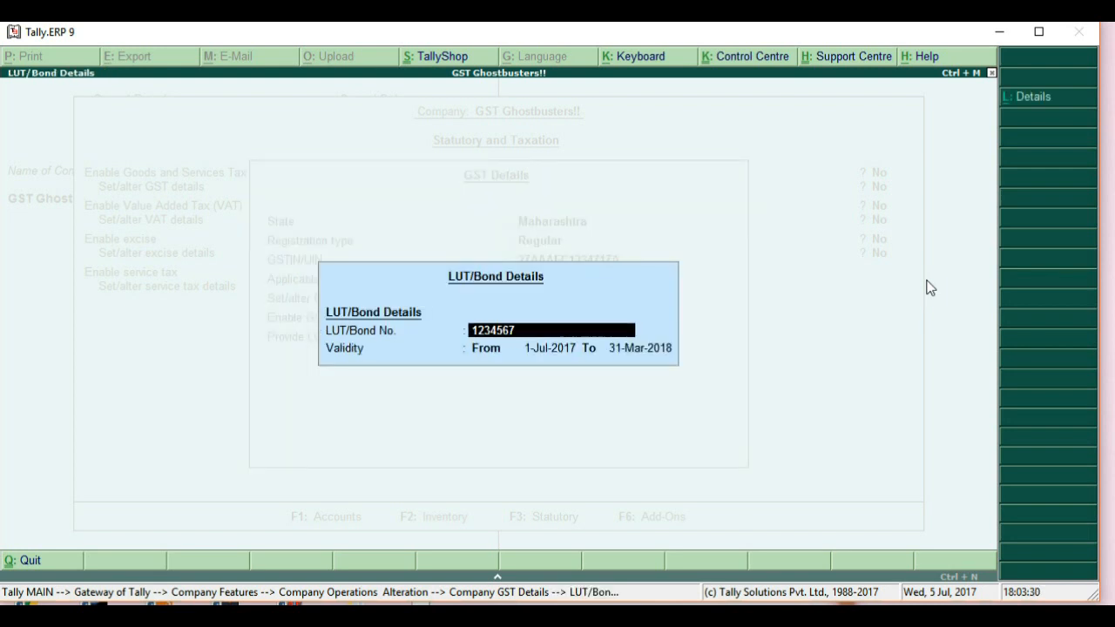
pyautogui.hotkey('ctrl', 'a')
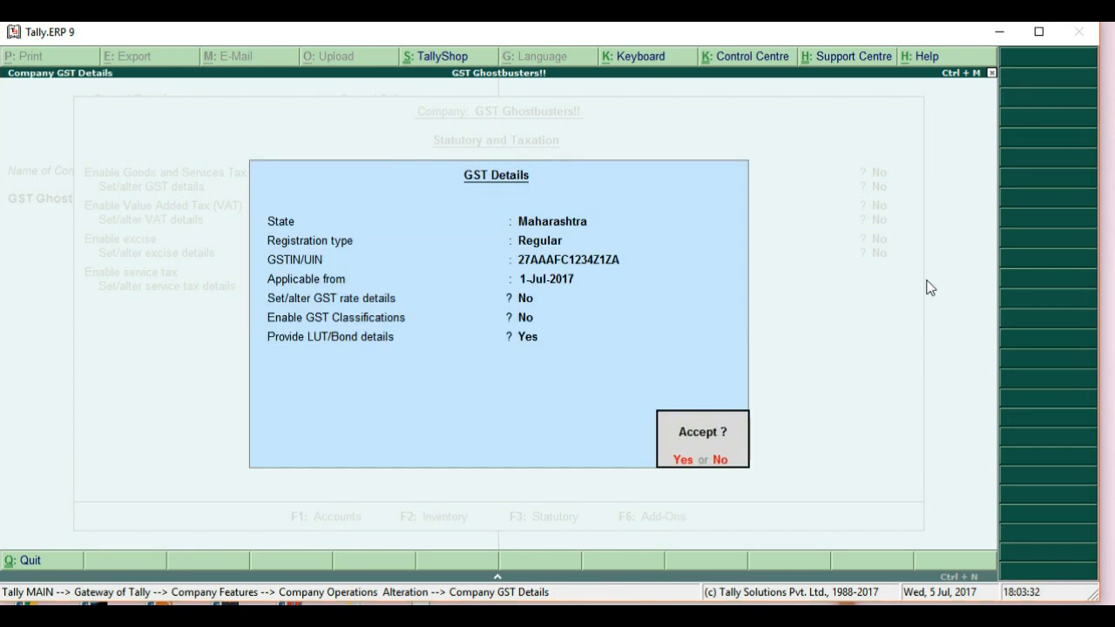
# Step: Recheck the LUT/Bond details and save the company's GST details along with the statutory features
pyautogui.press('n')
pyautogui.press('Return')
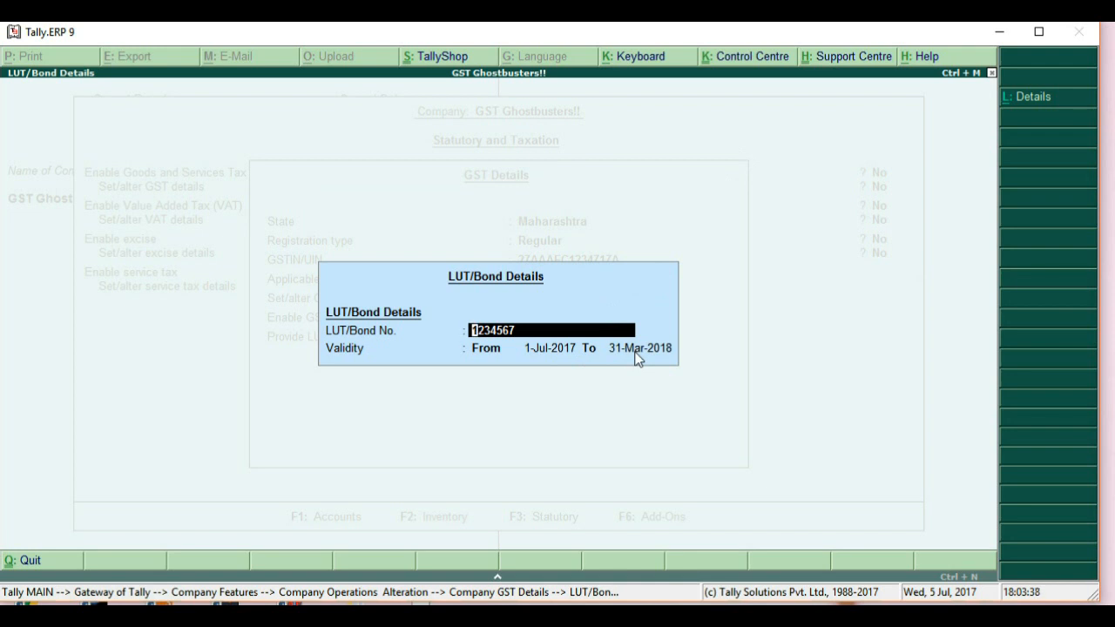
pyautogui.hotkey('ctrl', 'a')
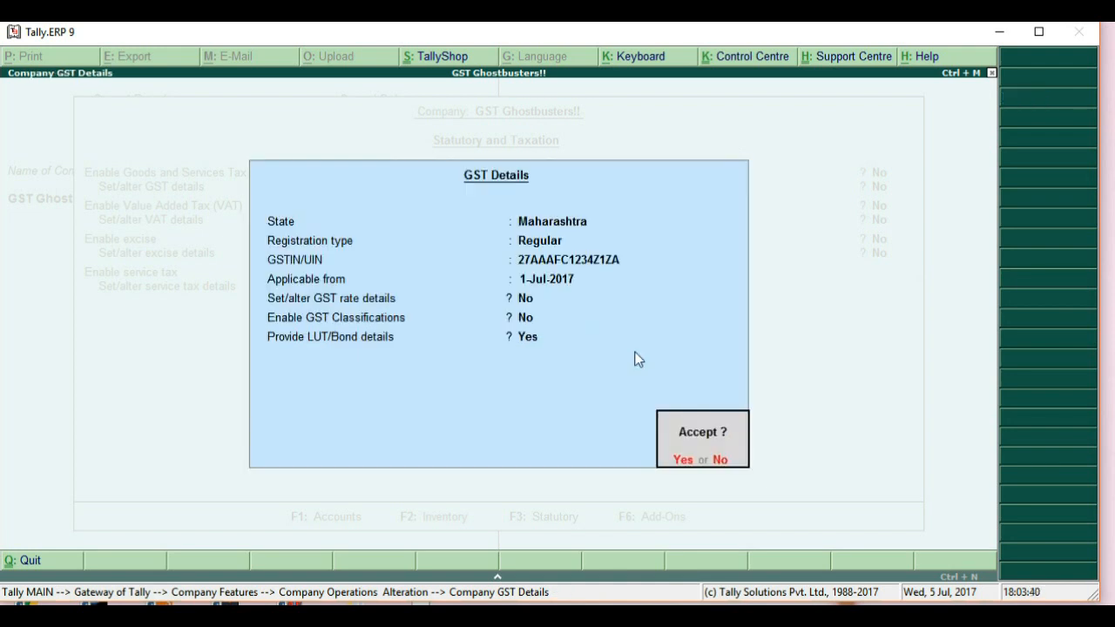
pyautogui.press('Return')
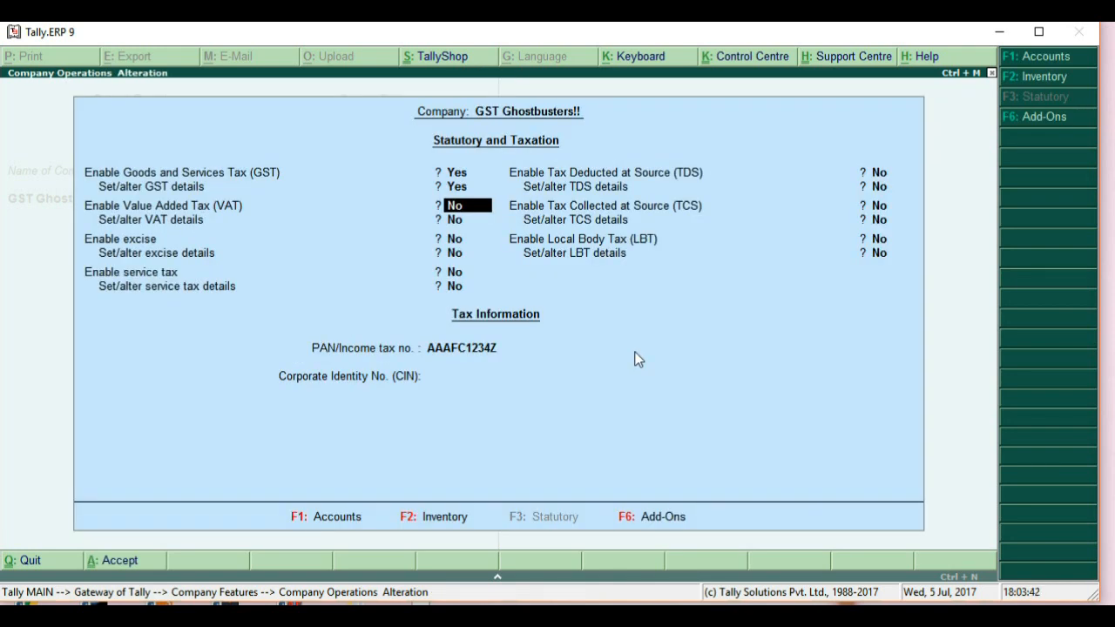
pyautogui.click(111, 560)
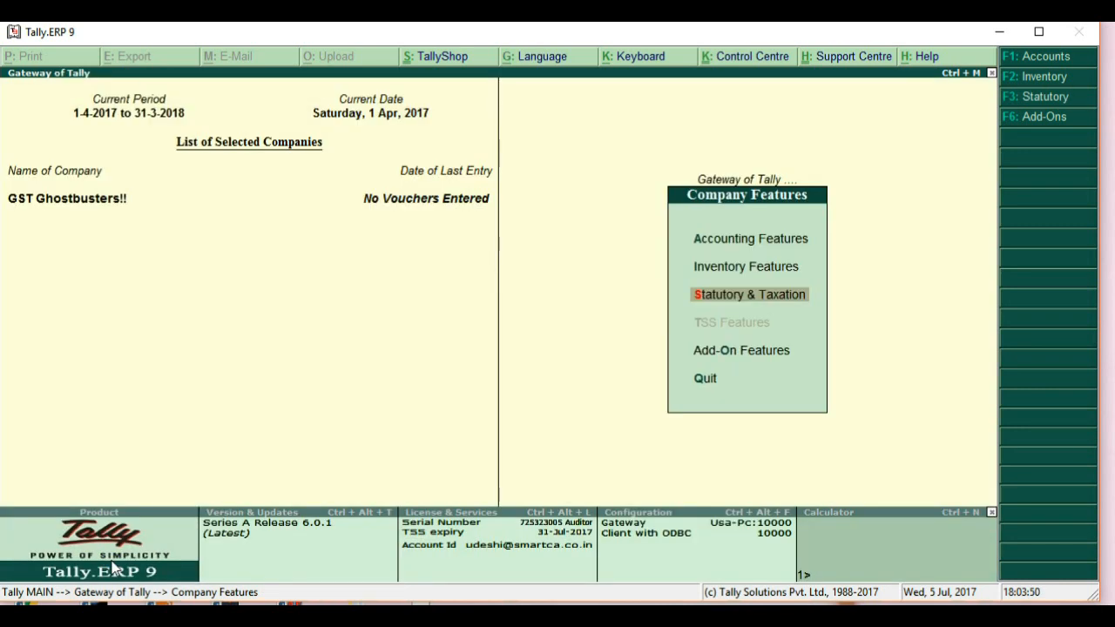
# Step: Set Enable multi-currency to Yes in the company's Accounting Features, save, and return to the Gateway of Tally
pyautogui.press('Up')
pyautogui.press('Up')
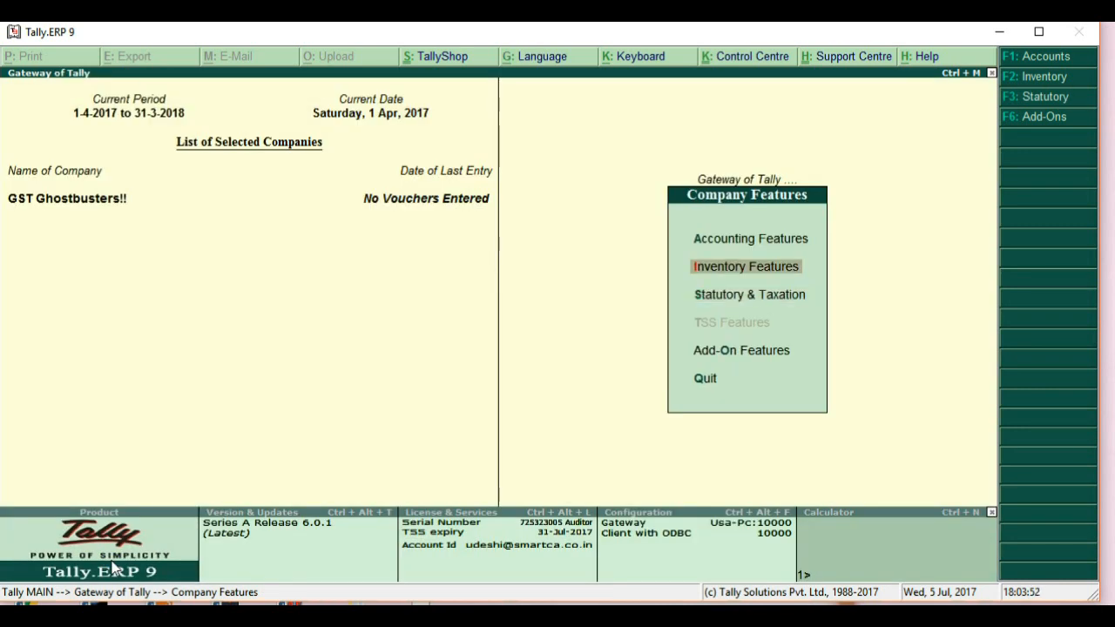
pyautogui.press('Return')
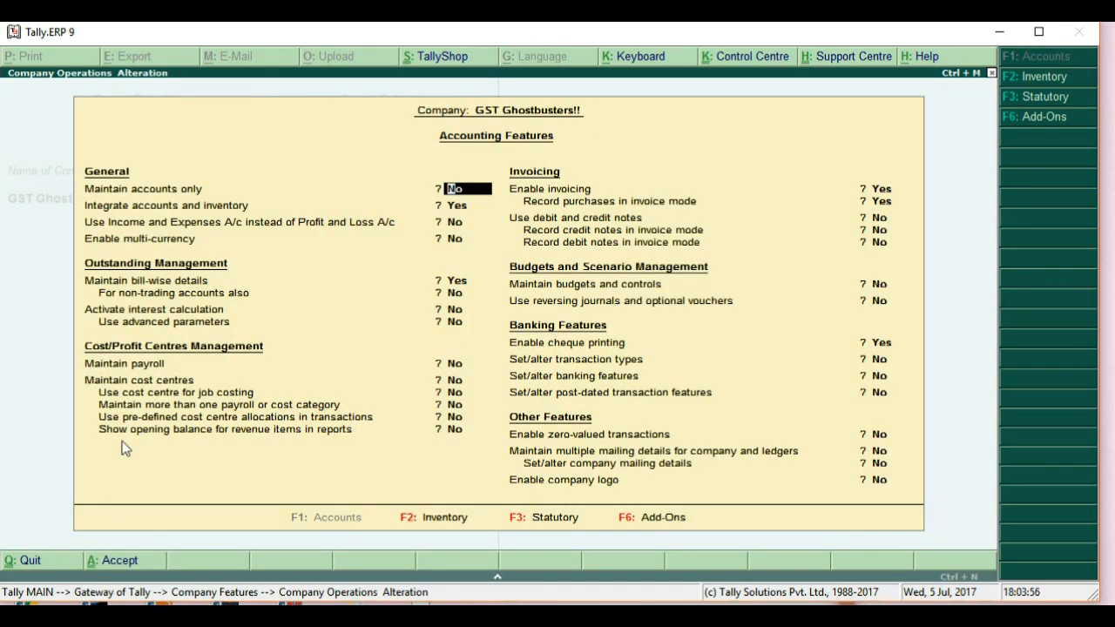
pyautogui.click(456, 243)
pyautogui.write('y')
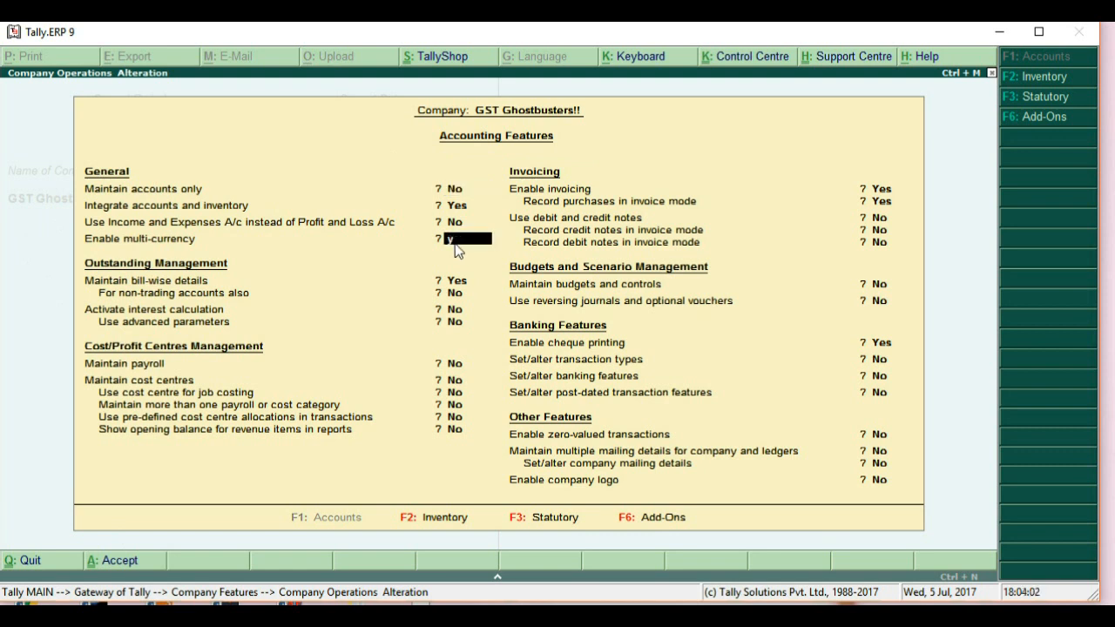
pyautogui.press('Return')
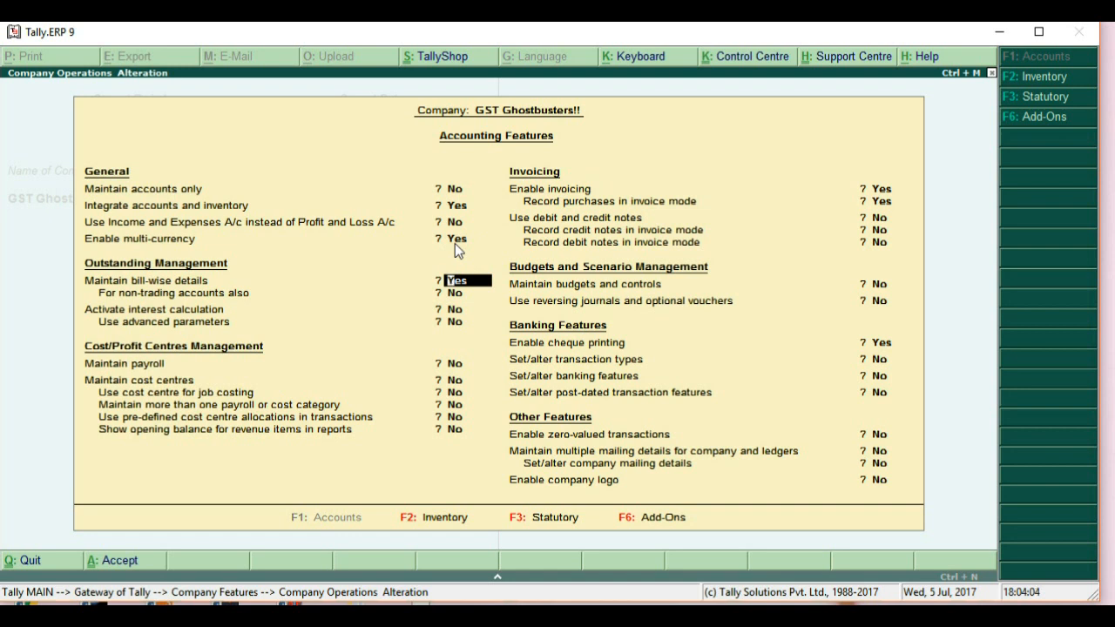
pyautogui.click(125, 563)
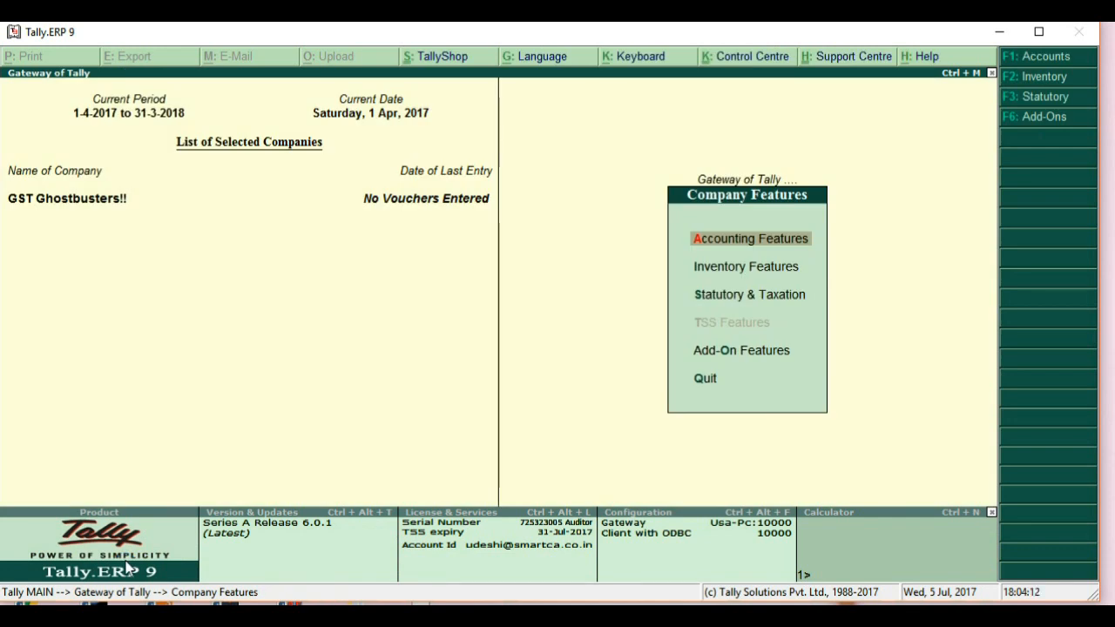
pyautogui.press('Escape')
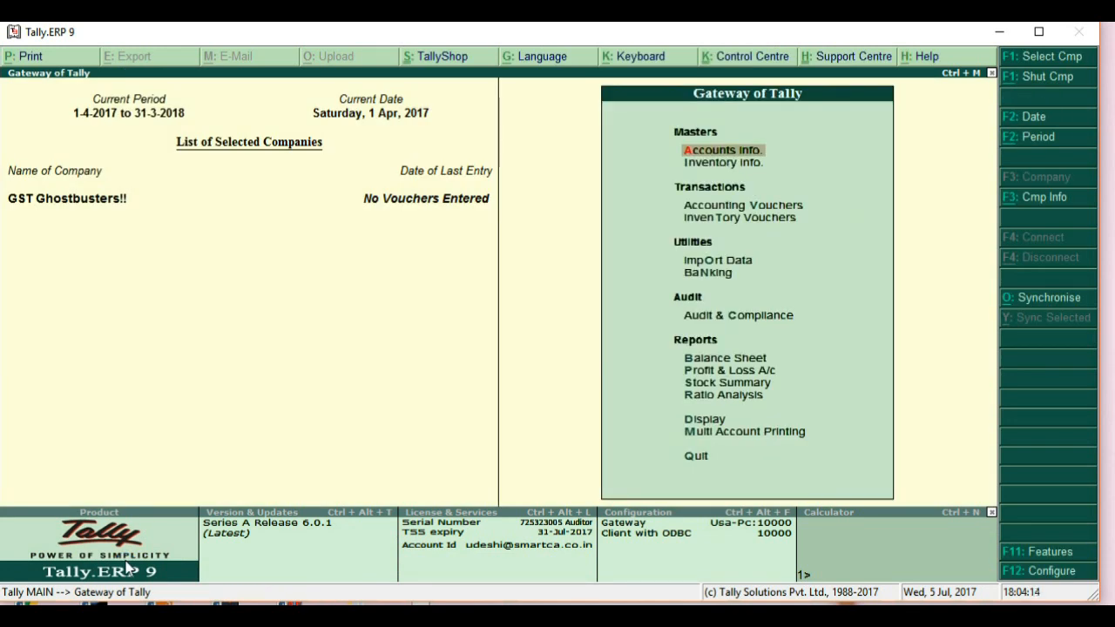
# Step: Start a new currency master with the symbol $ and the formal name USD
pyautogui.press('Return')
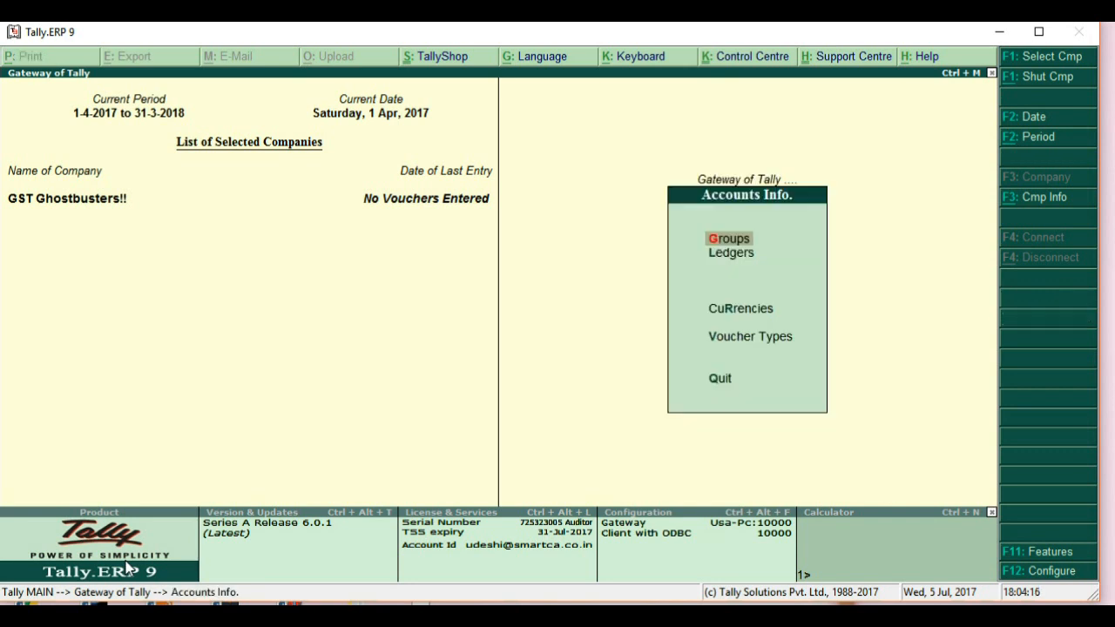
pyautogui.click(751, 315)
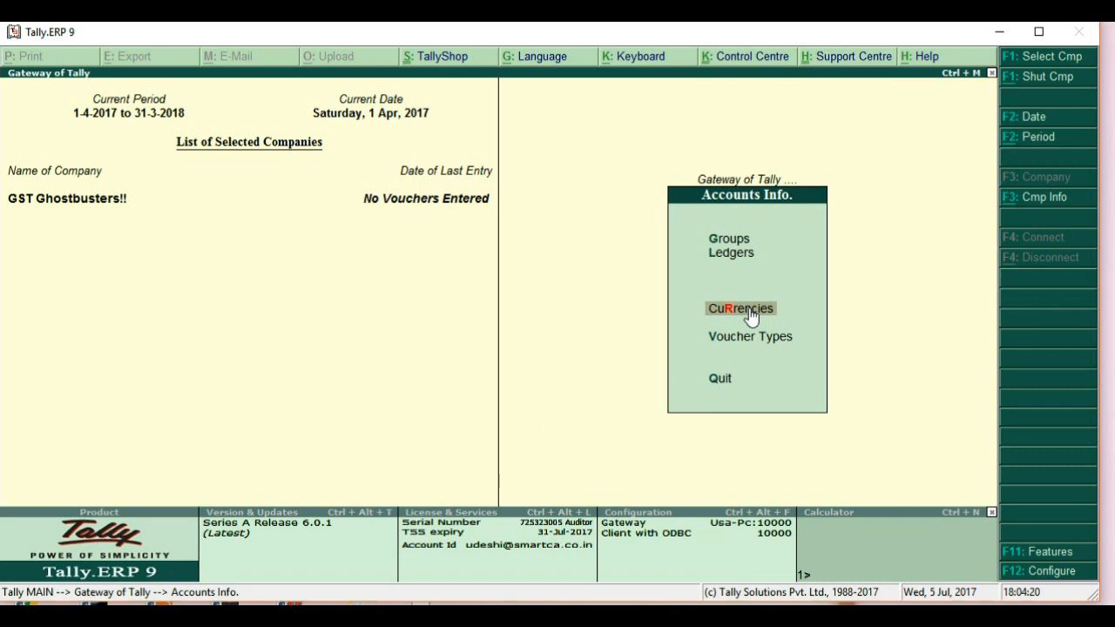
pyautogui.click(751, 315)
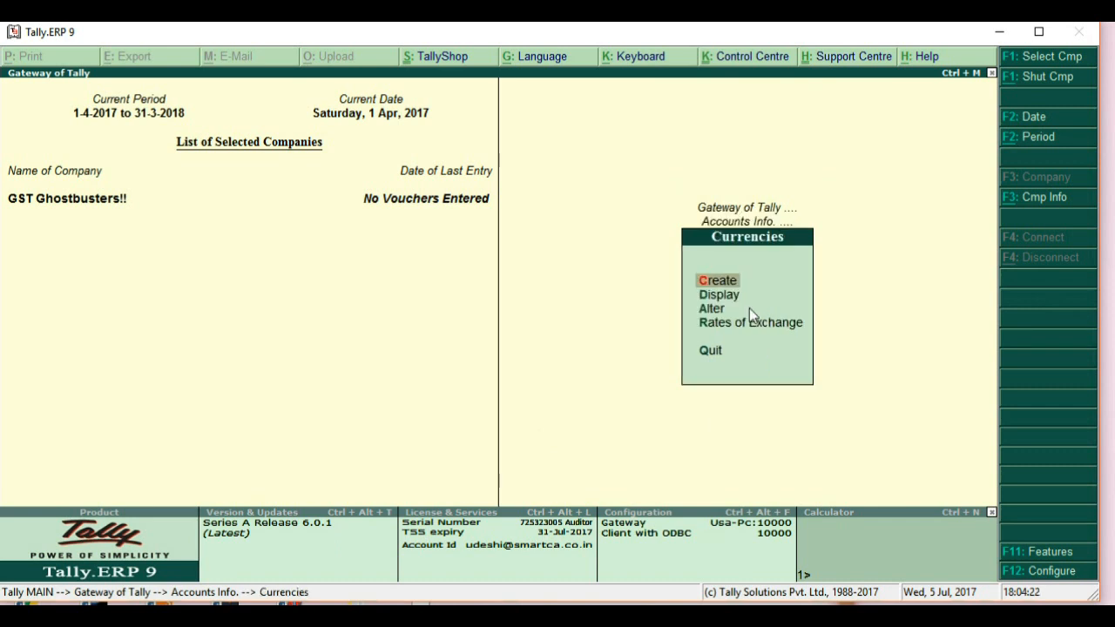
pyautogui.press('Return')
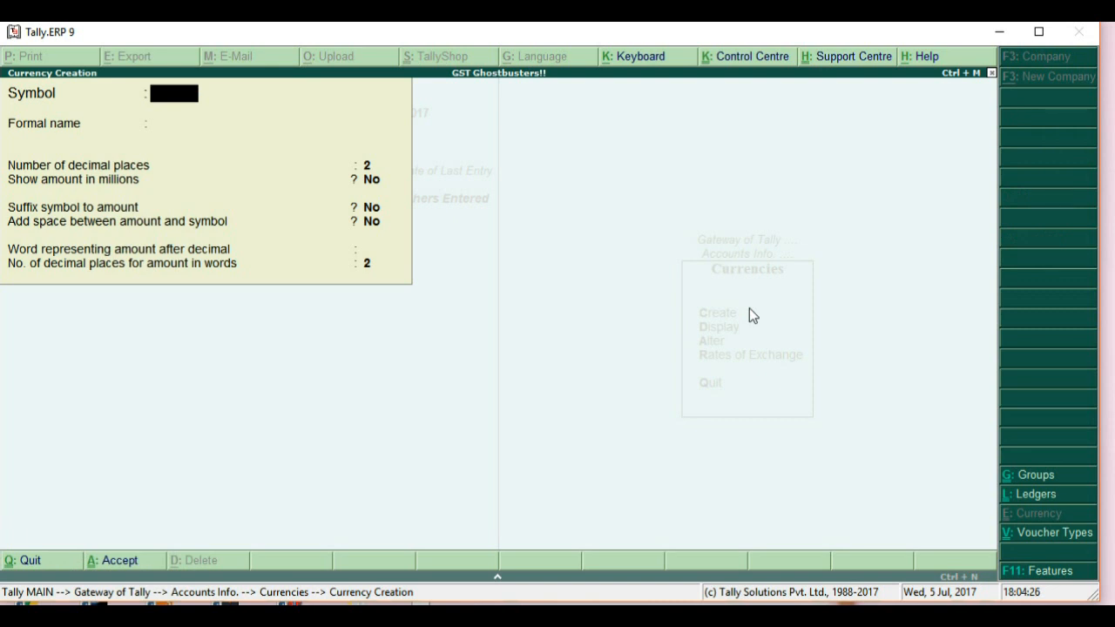
pyautogui.write('$')
pyautogui.press('Return')
pyautogui.write('USD')
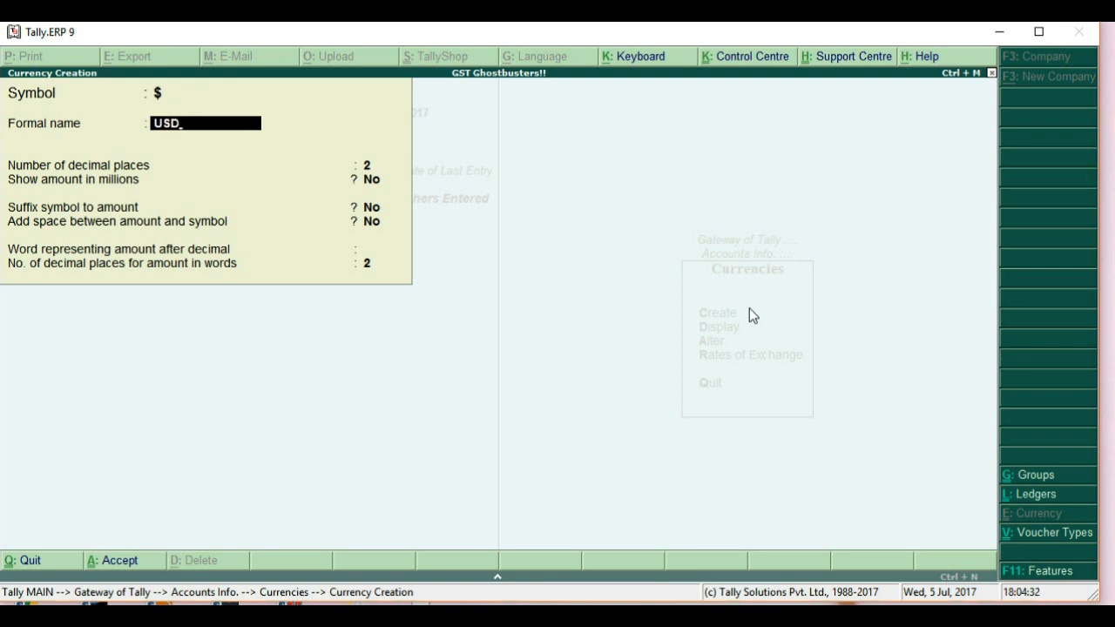
pyautogui.press('Return')
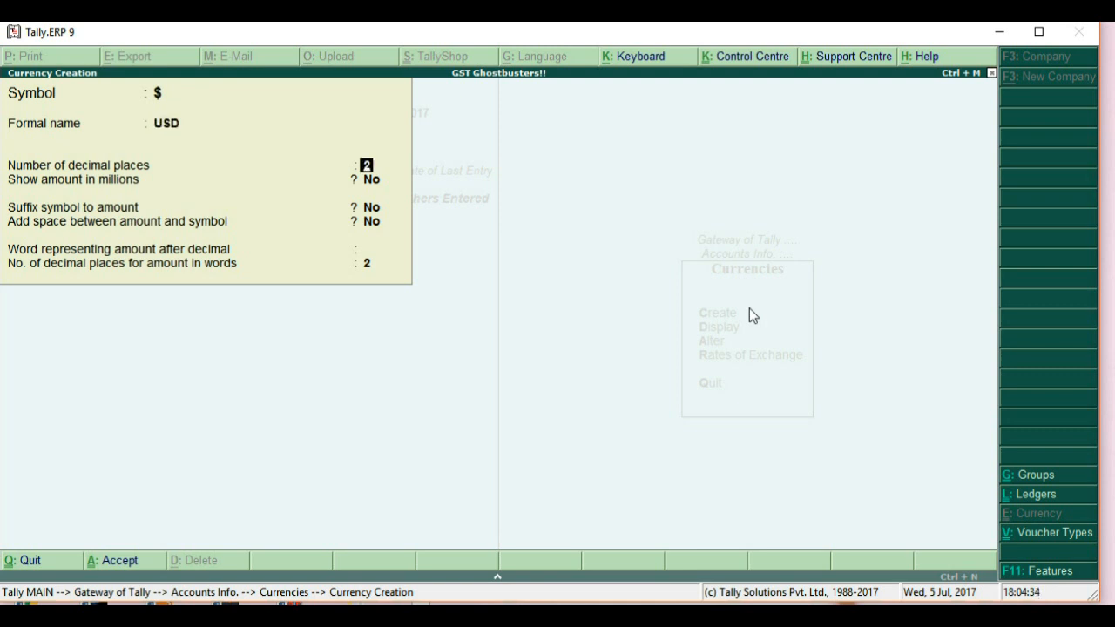
# Step: Set Suffix symbol to amount to Yes for the USD currency, keep the other defaults, and save it
pyautogui.press('Return')
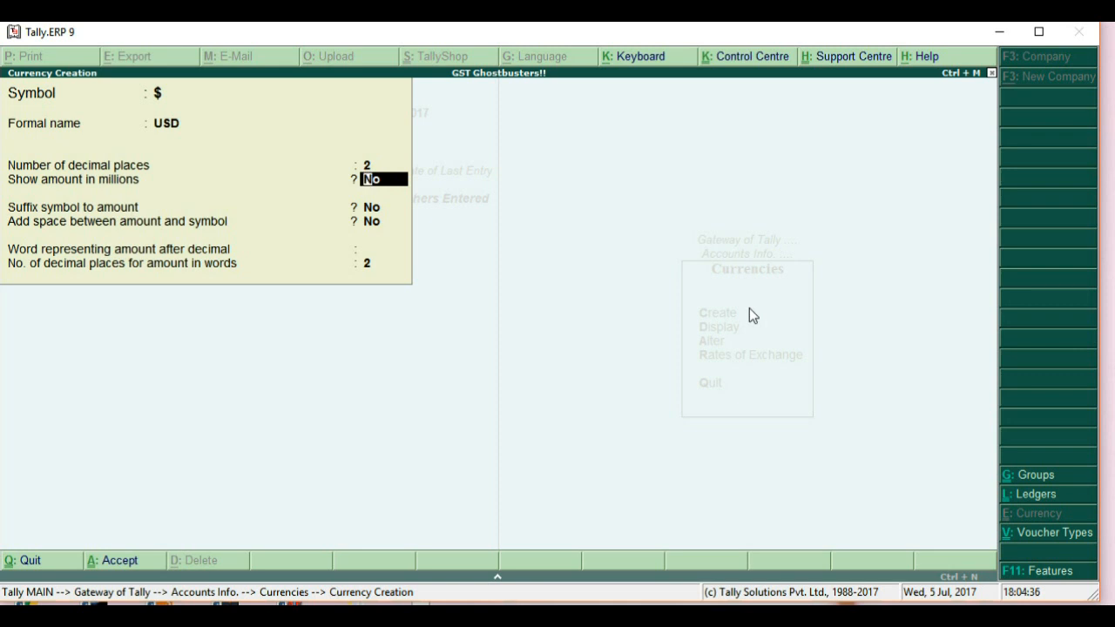
pyautogui.press('Return')
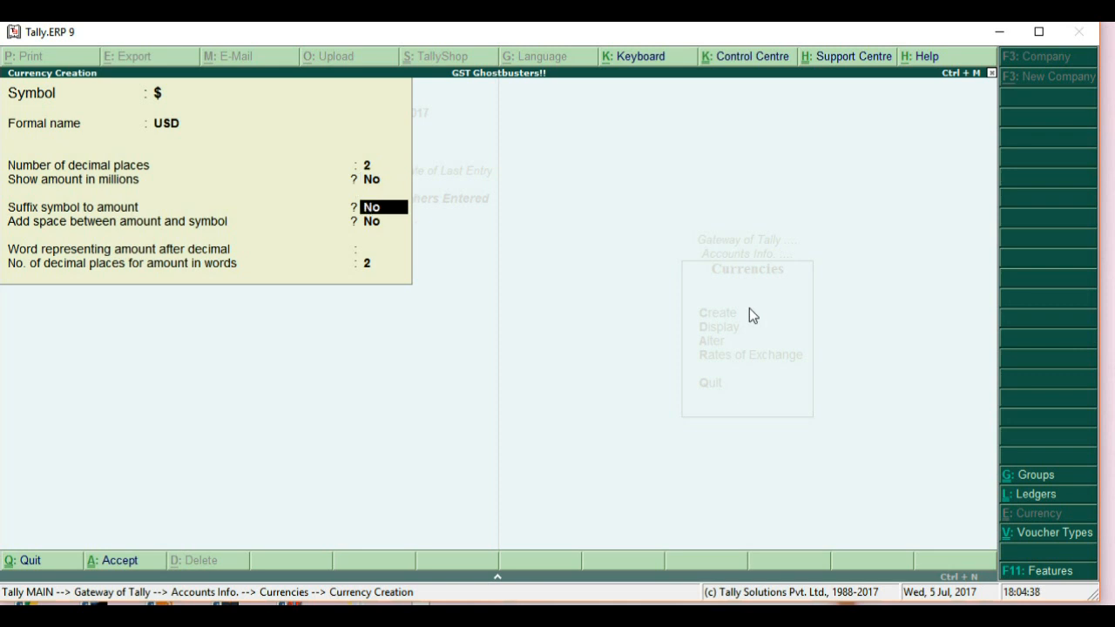
pyautogui.write('y')
pyautogui.press('Return')
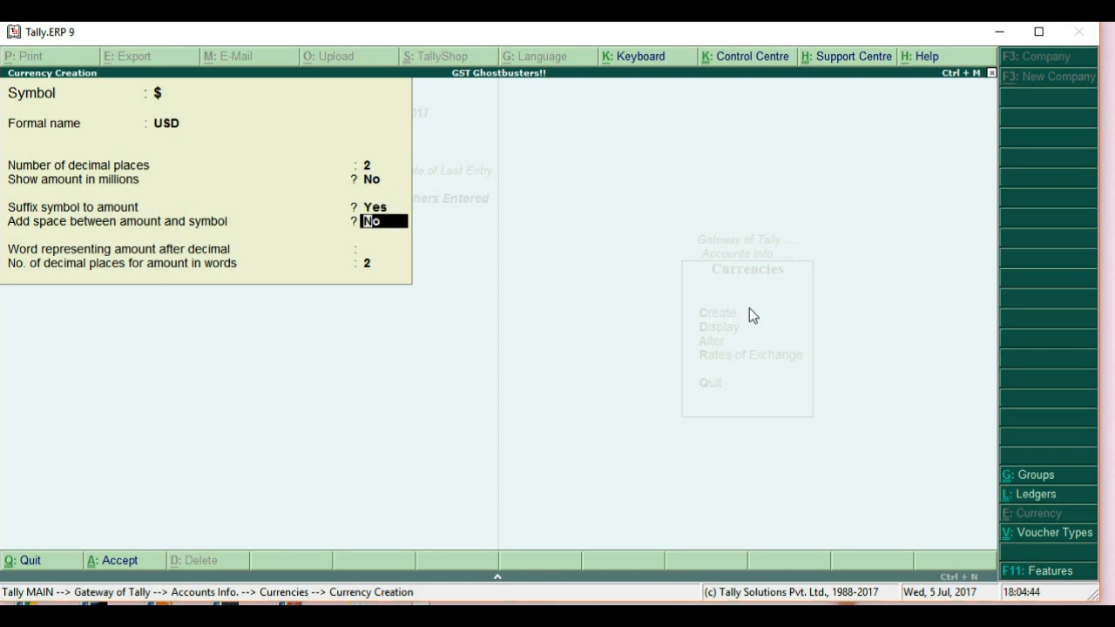
pyautogui.press('Return')
pyautogui.press('Return')
pyautogui.press('Return')
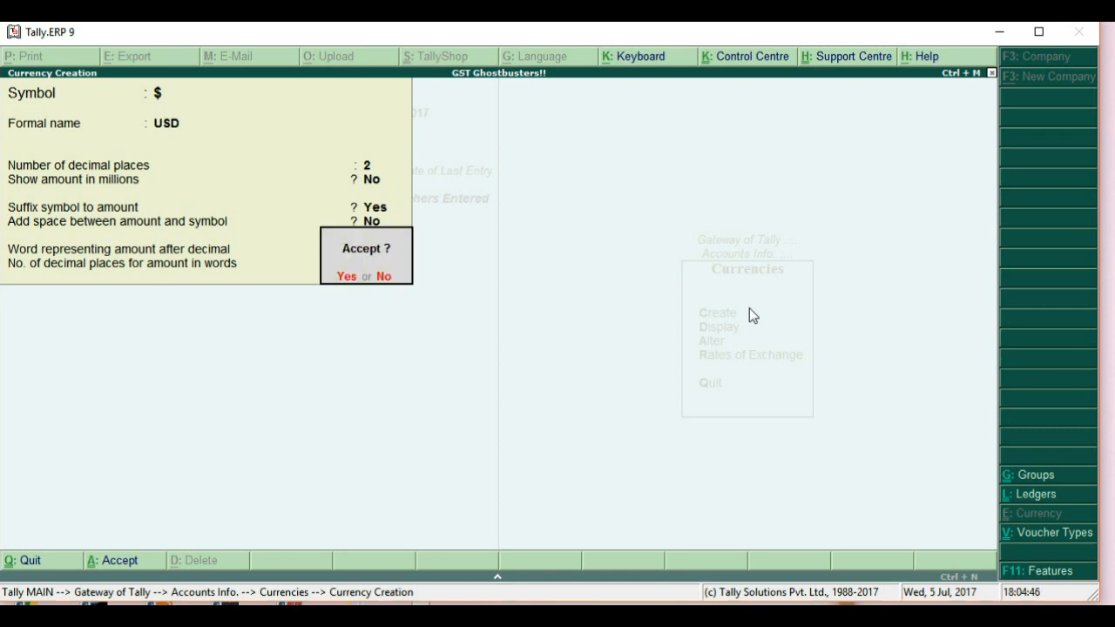
pyautogui.press('Return')
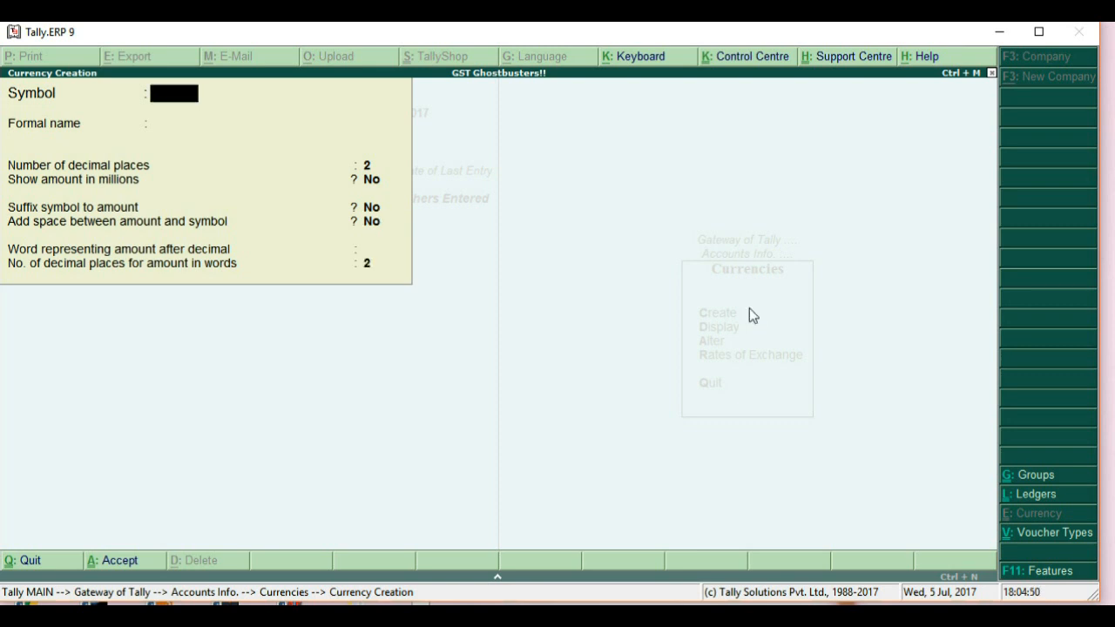
pyautogui.press('Escape')
pyautogui.press('y')
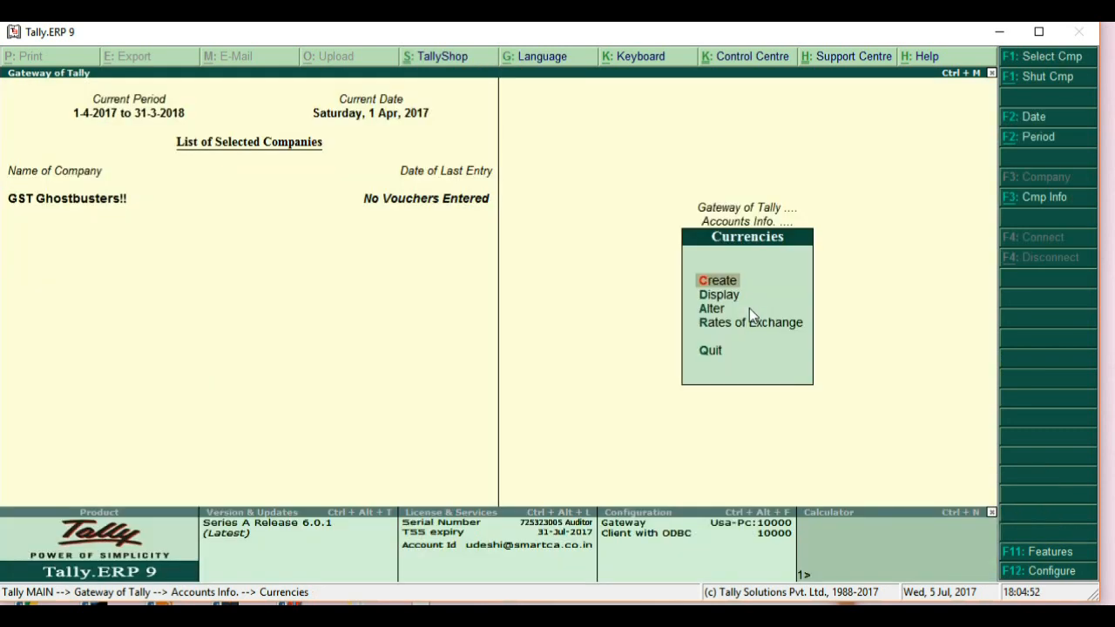
# Step: Start a new single ledger in the accounts masters and name it ABC Trading Co, leaving the alias empty
pyautogui.press('Escape')
pyautogui.press('Escape')
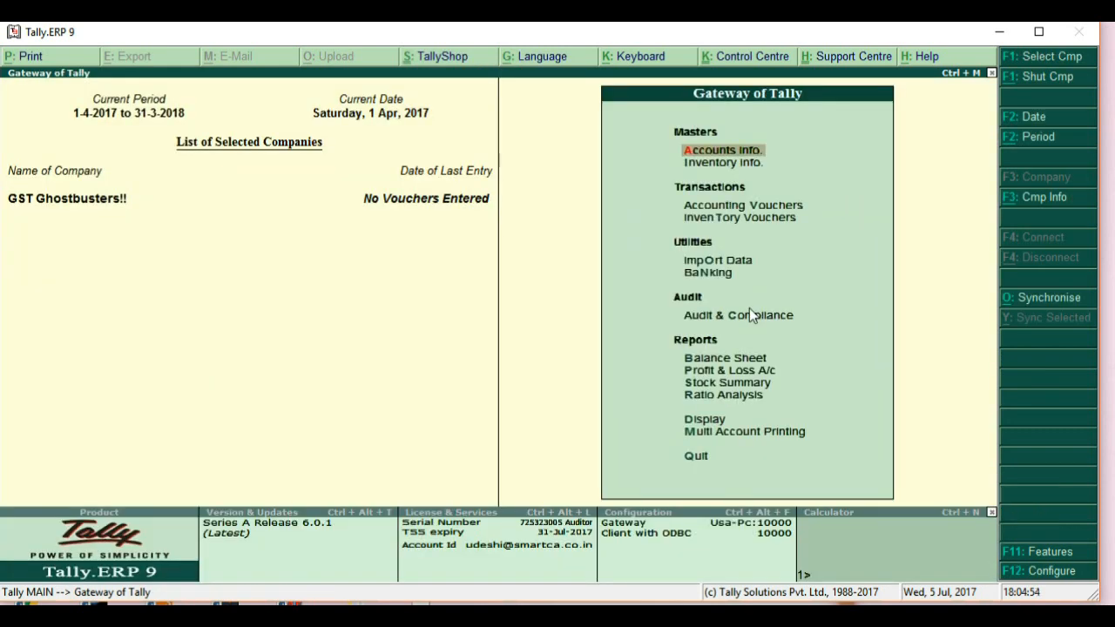
pyautogui.press('Return')
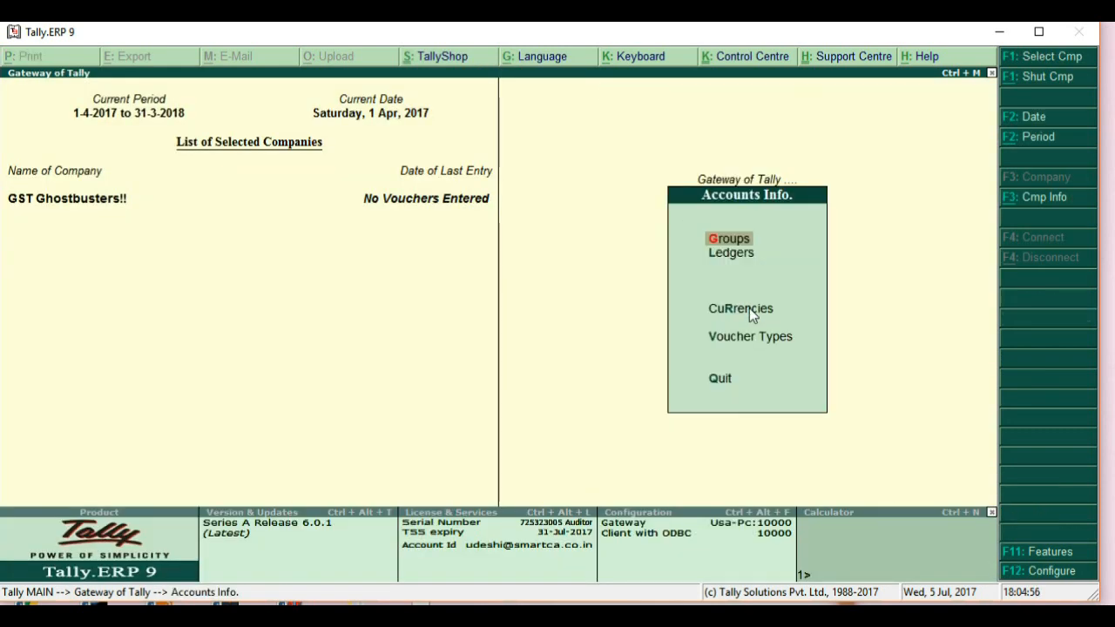
pyautogui.press('Down')
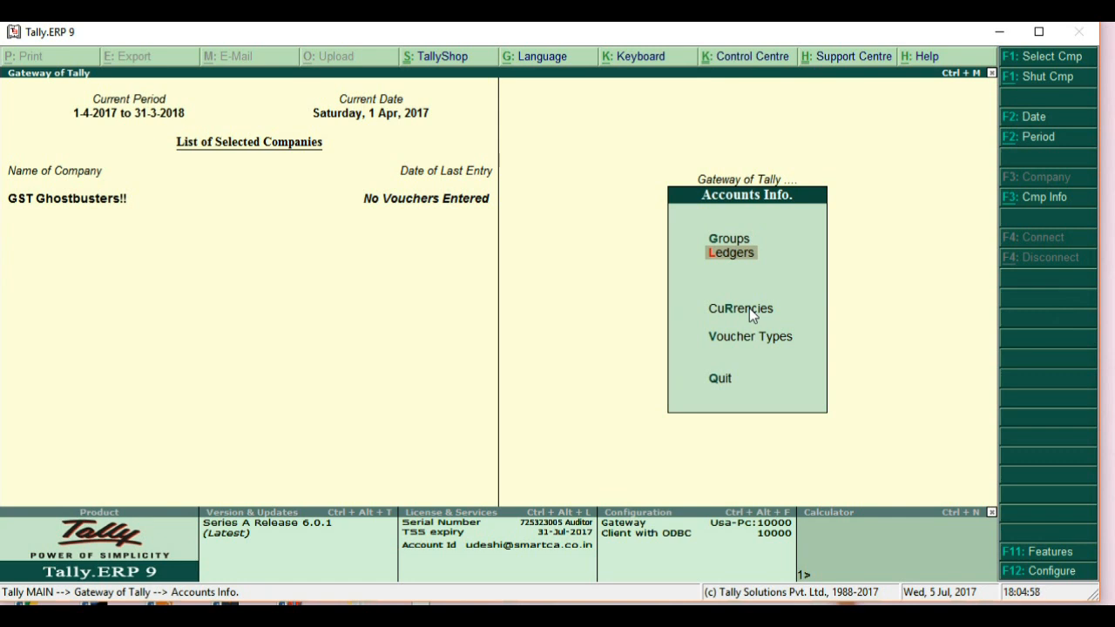
pyautogui.press('Return')
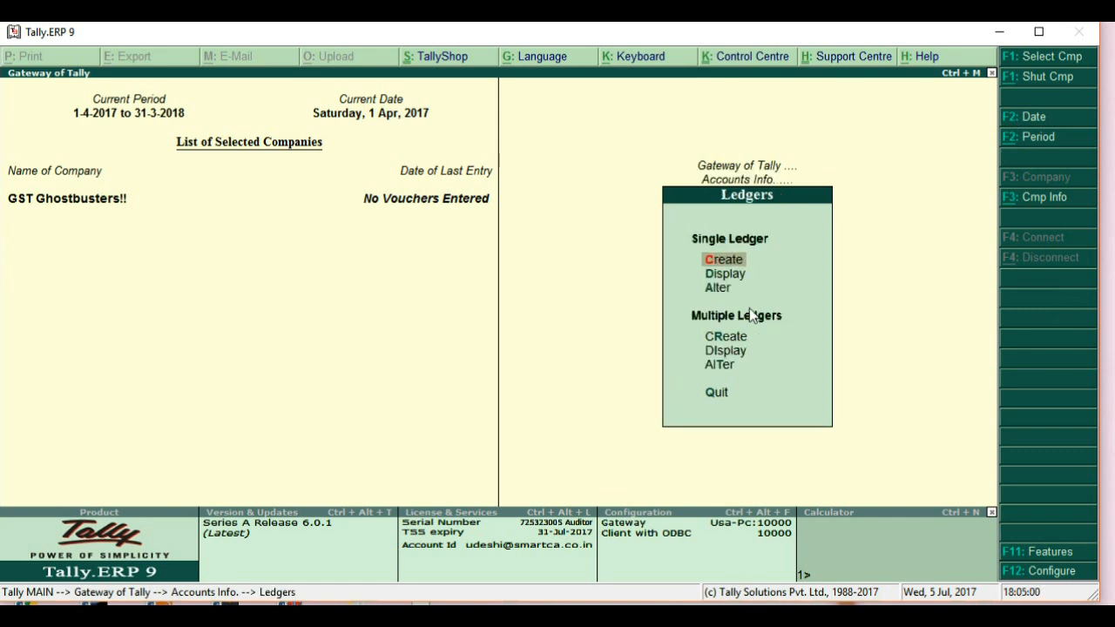
pyautogui.press('Return')
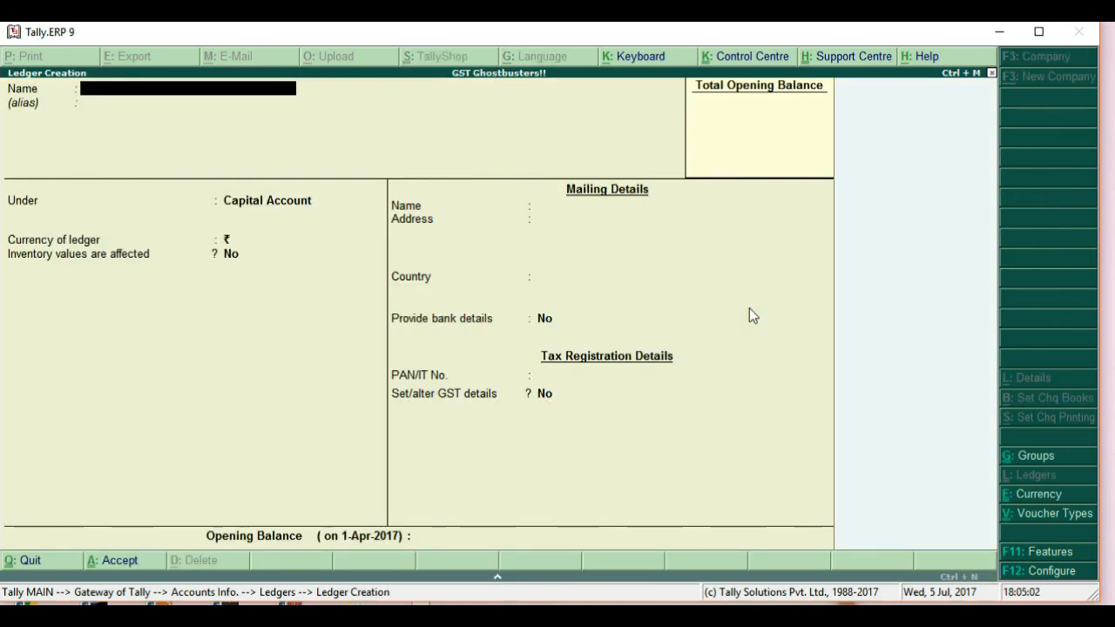
pyautogui.write('ABC Trad')
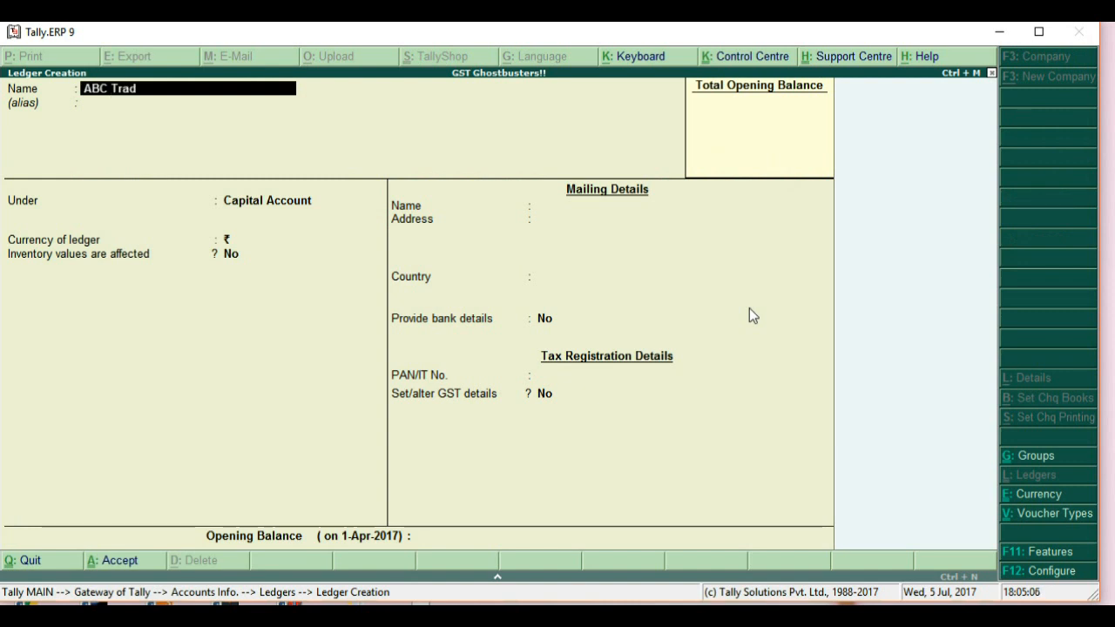
pyautogui.write('ing Co')
pyautogui.press('Return')
pyautogui.press('Return')
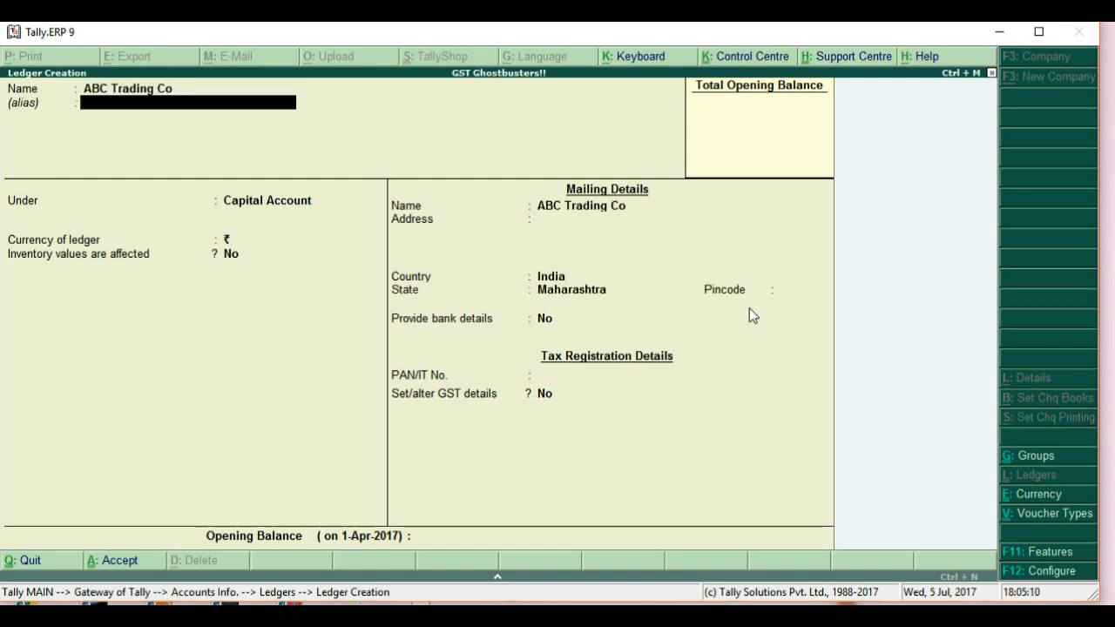
# Step: Place the ABC Trading Co ledger under Sundry Debtors and set its currency to $
pyautogui.press('Down')
pyautogui.press('Down')
pyautogui.press('Down')
pyautogui.press('Down')
pyautogui.press('Down')
pyautogui.press('Down')
pyautogui.press('Down')
pyautogui.press('Down')
pyautogui.press('Down')
pyautogui.press('Down')
pyautogui.press('Down')
pyautogui.press('Down')
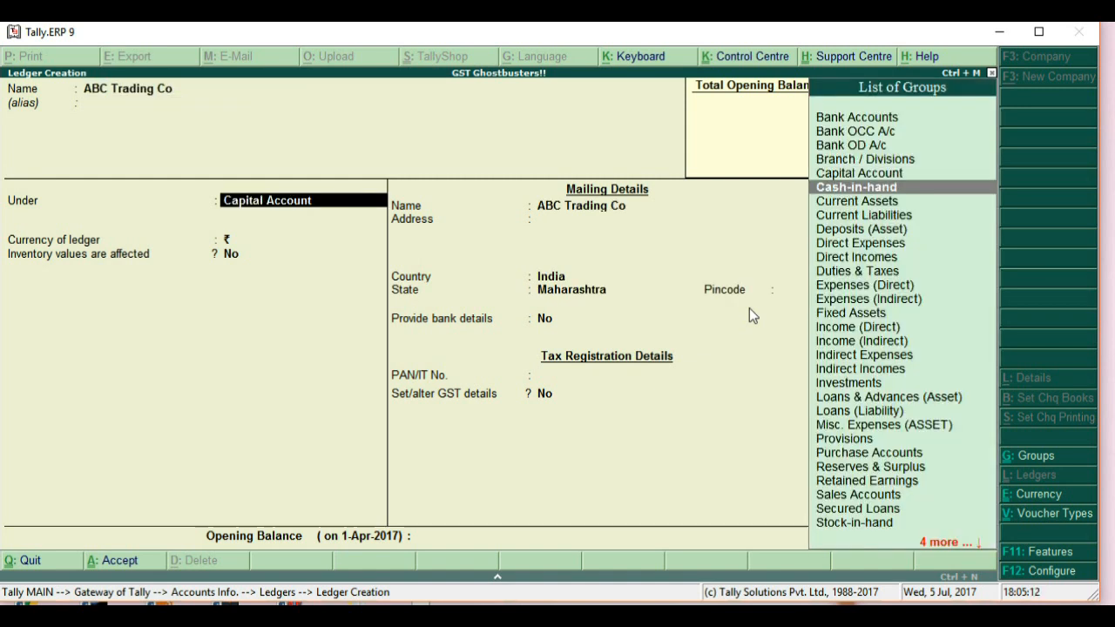
pyautogui.press('Down')
pyautogui.press('Down')
pyautogui.press('Down')
pyautogui.press('Down')
pyautogui.press('Down')
pyautogui.press('Down')
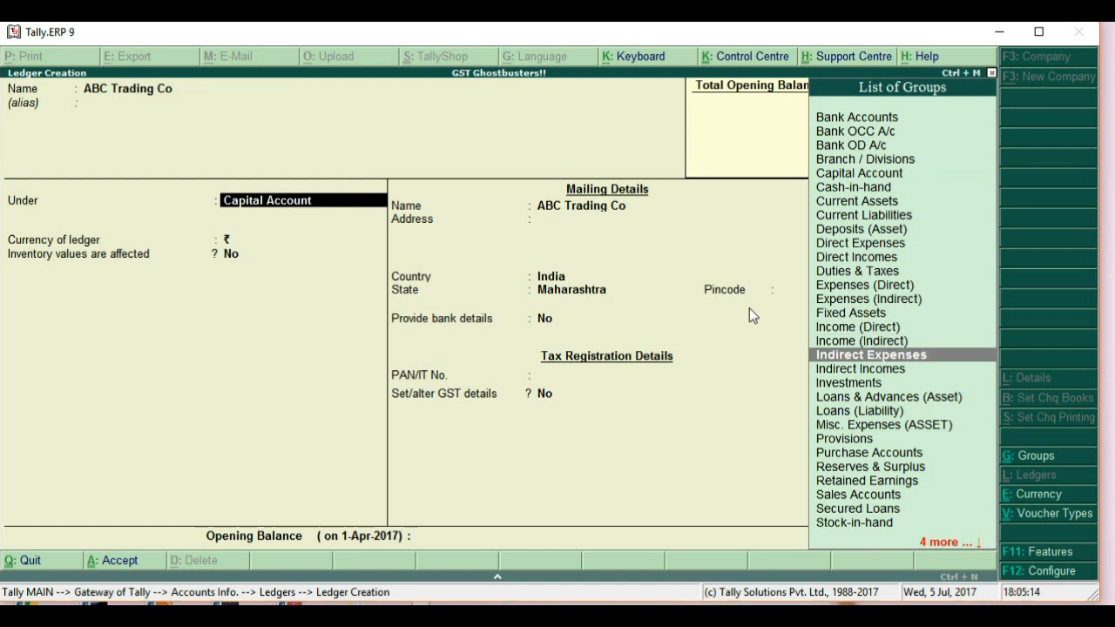
pyautogui.press('Down')
pyautogui.press('Down')
pyautogui.press('Down')
pyautogui.press('Down')
pyautogui.press('Down')
pyautogui.press('Down')
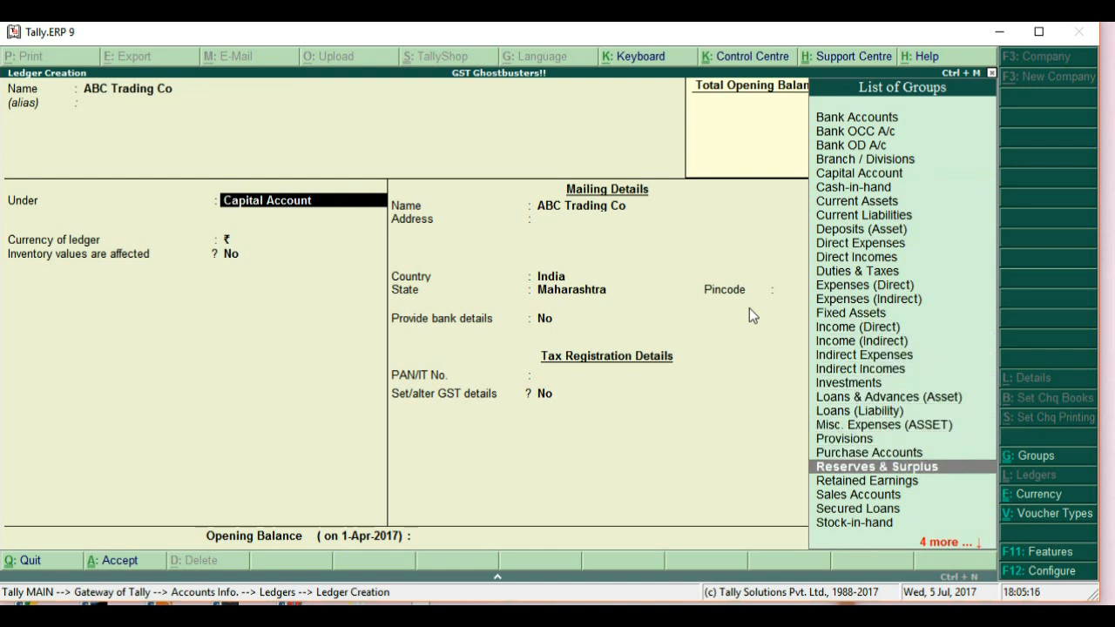
pyautogui.press('Down')
pyautogui.press('Down')
pyautogui.press('Down')
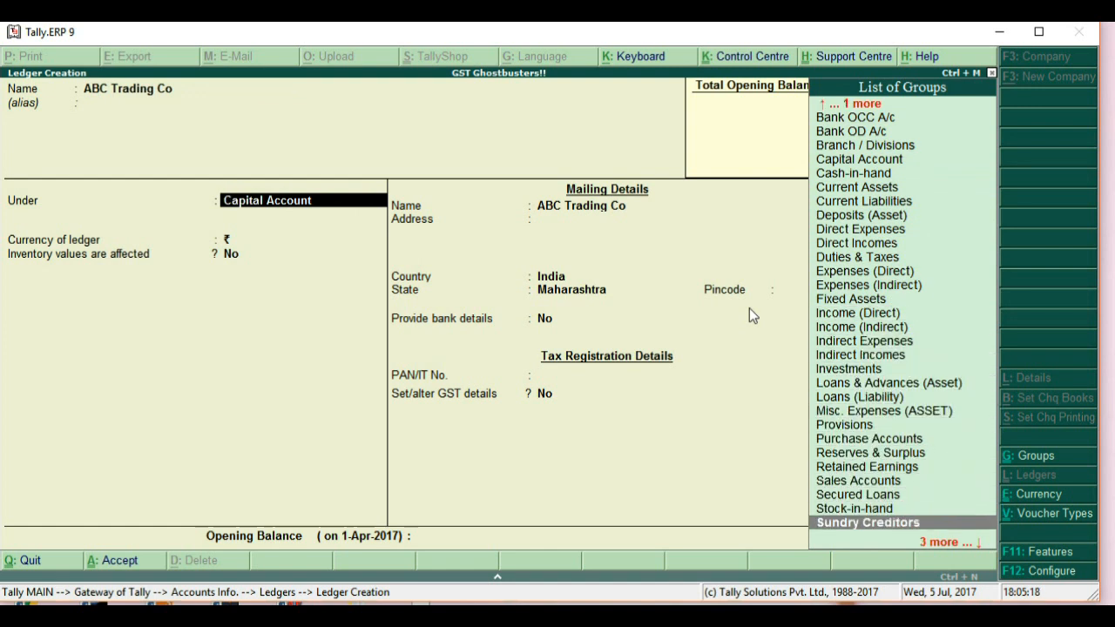
pyautogui.press('Return')
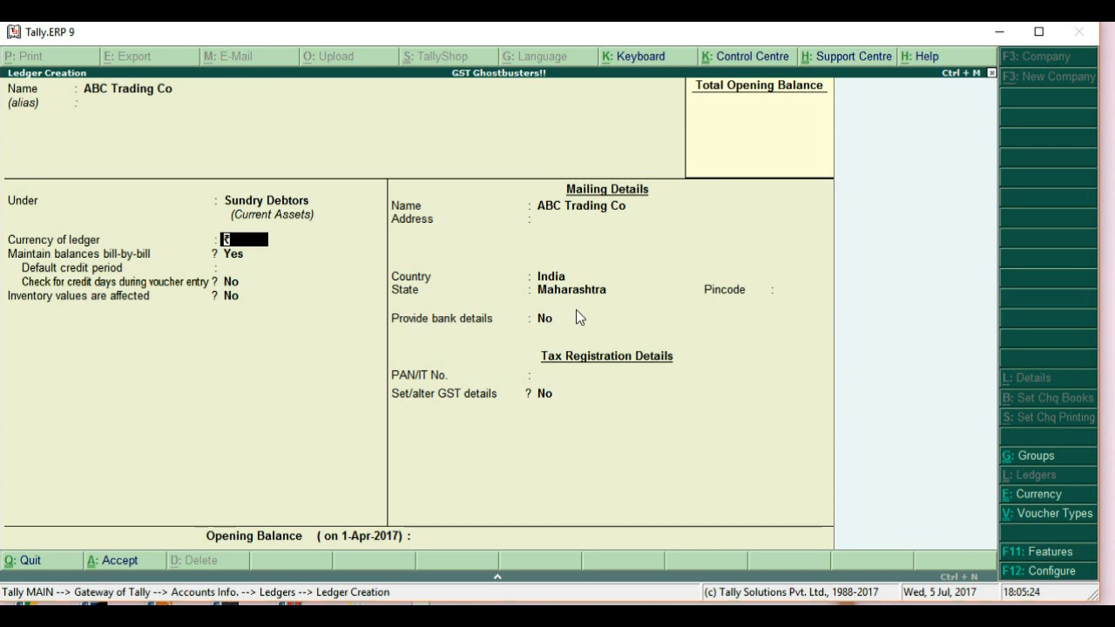
pyautogui.write('$')
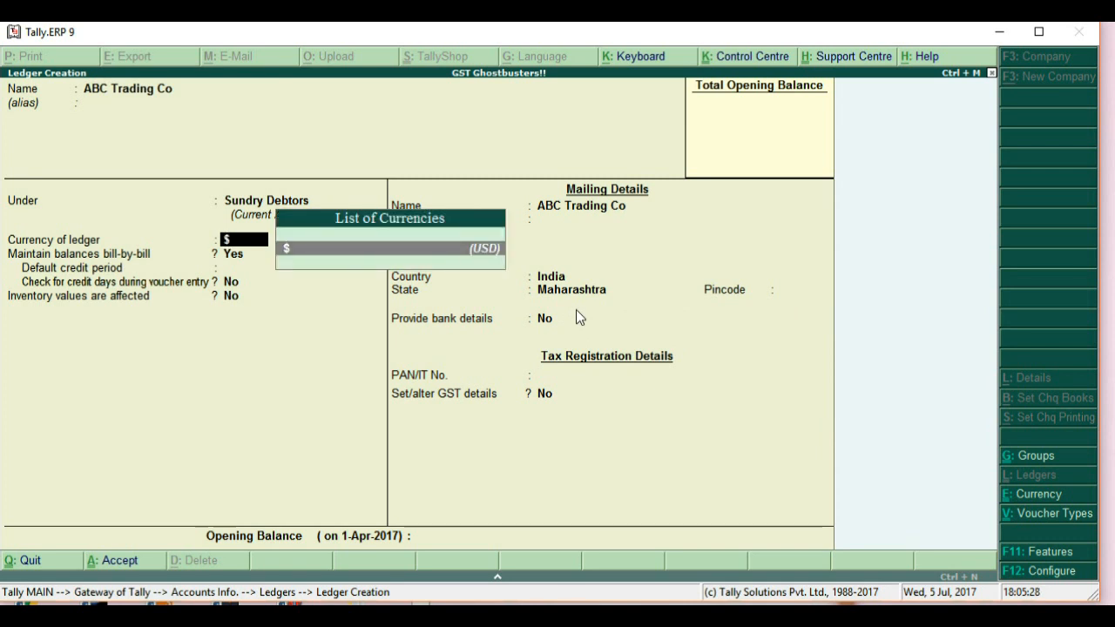
pyautogui.press('Return')
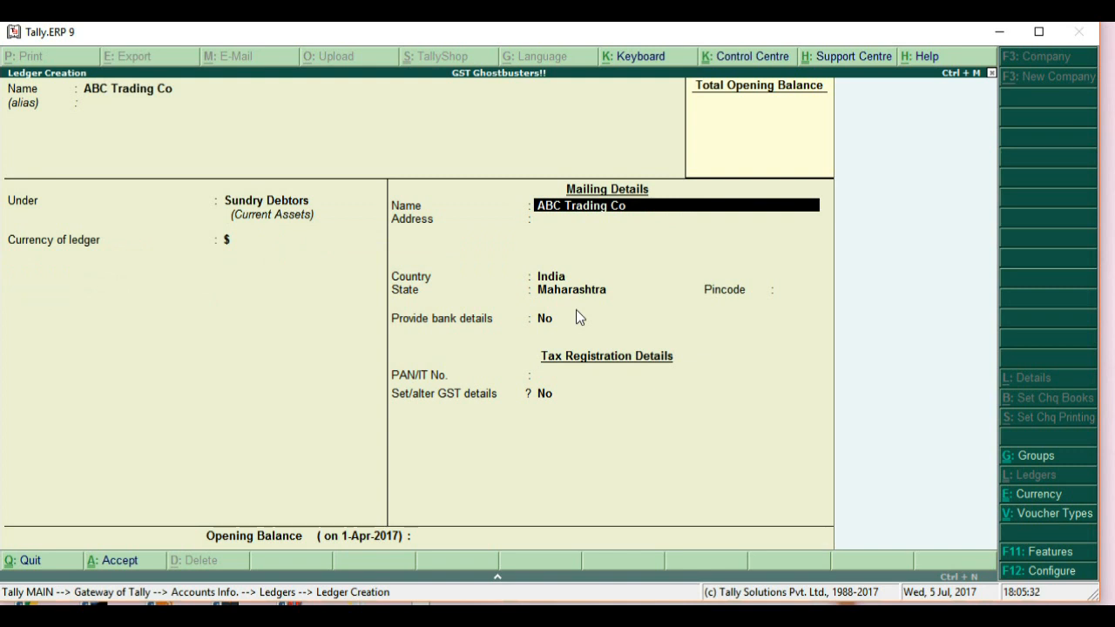
# Step: Enter USA as the ledger's mailing address and United States of America as the country, keep the remaining defaults, and save the ledger
pyautogui.press('Return')
pyautogui.write('USA')
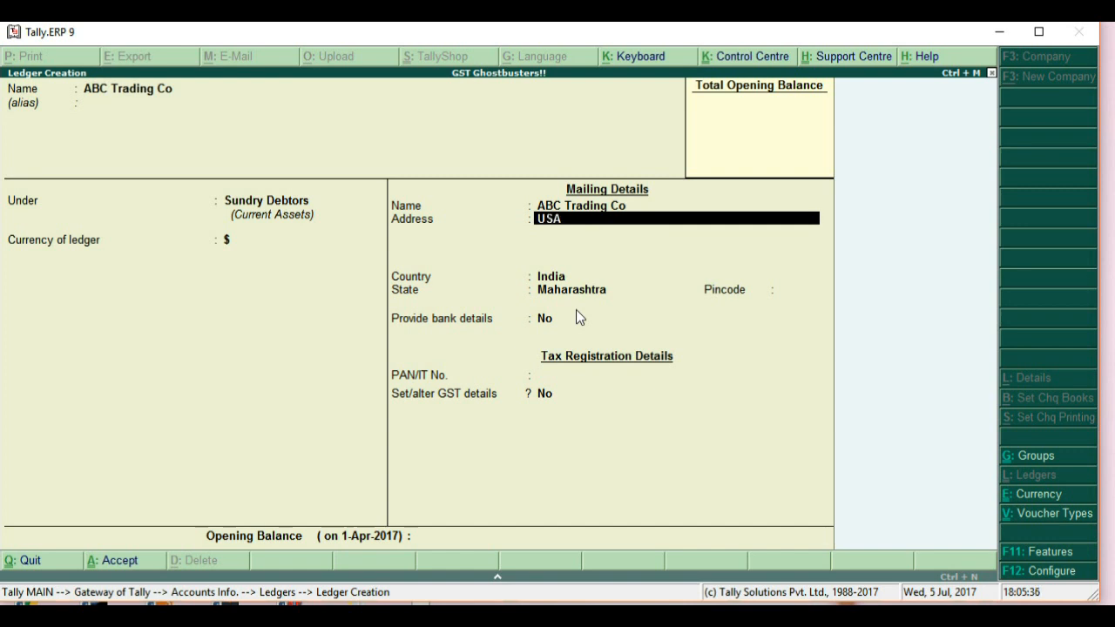
pyautogui.press('Return')
pyautogui.press('Return')
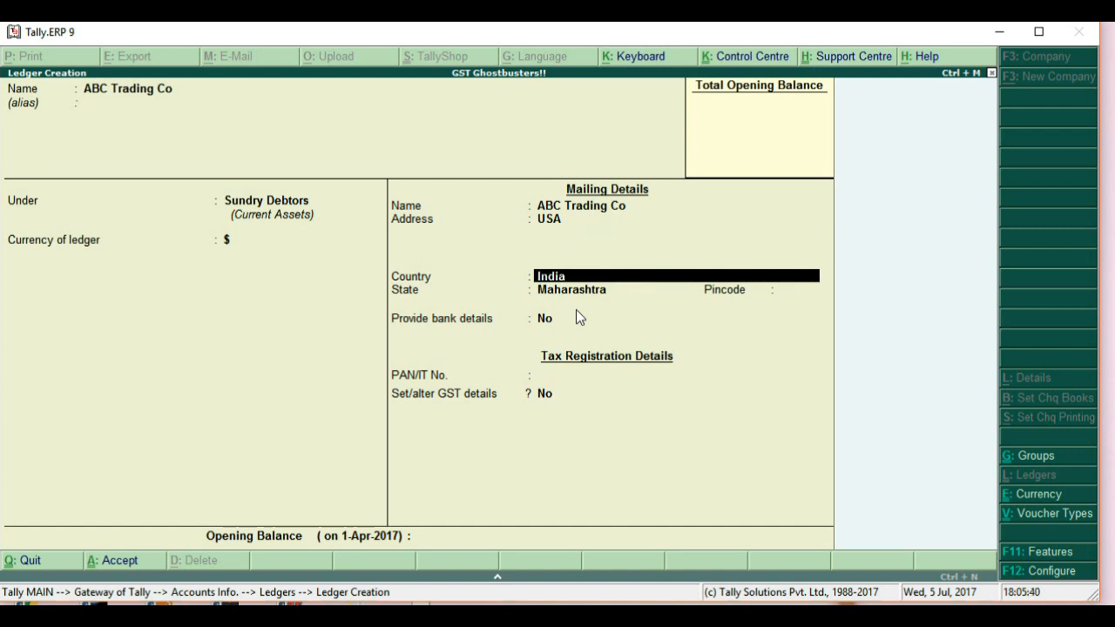
pyautogui.write('U')
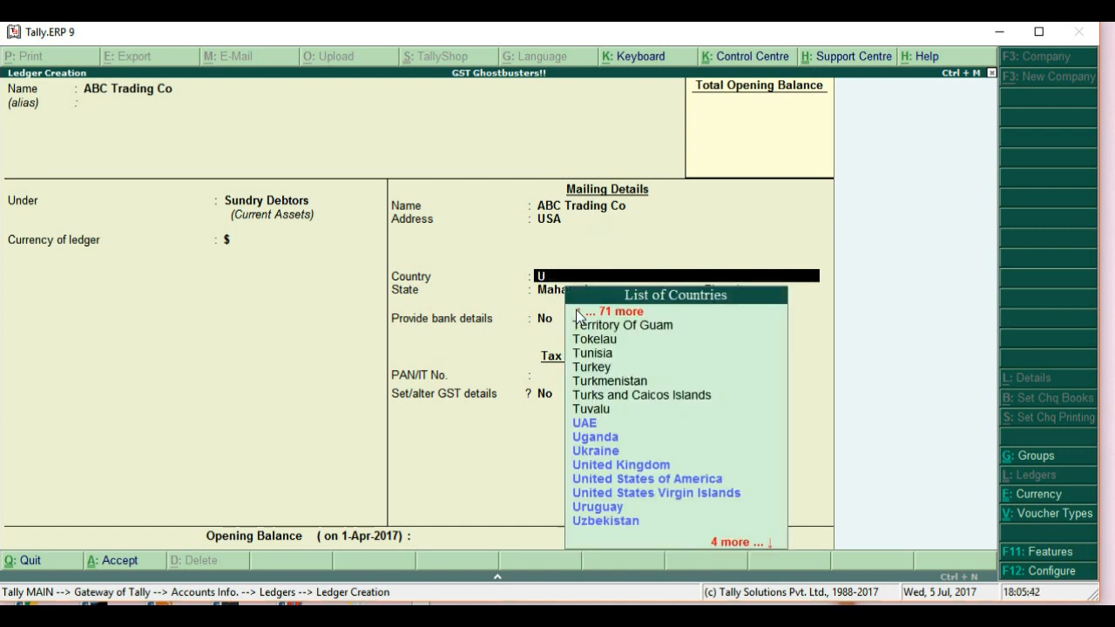
pyautogui.write('ni')
pyautogui.press('Down')
pyautogui.press('Down')
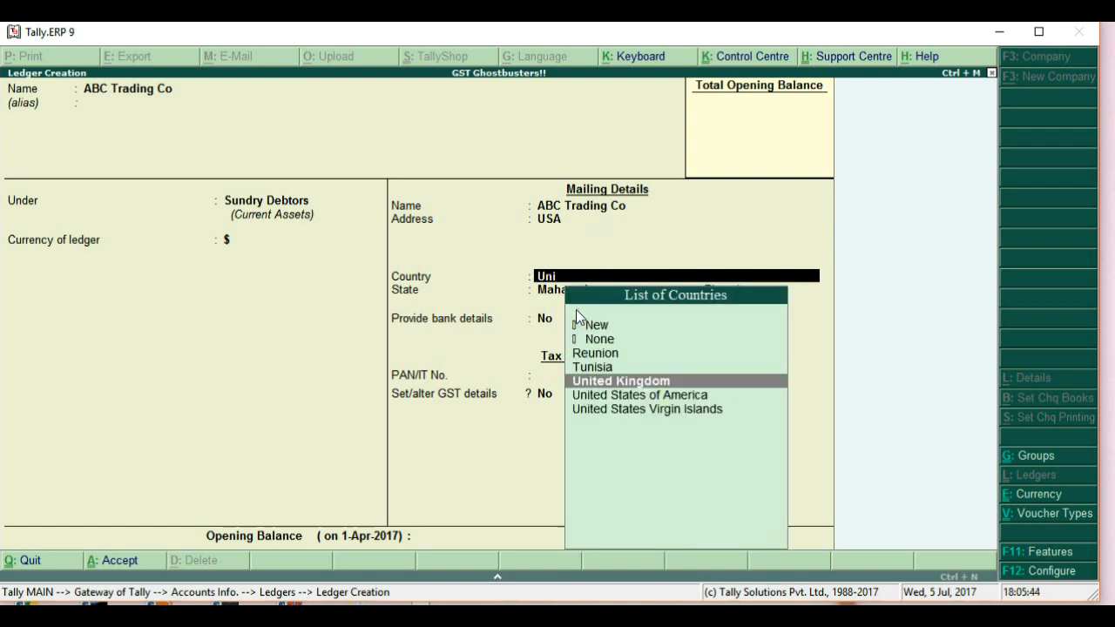
pyautogui.press('Return')
pyautogui.press('Return')
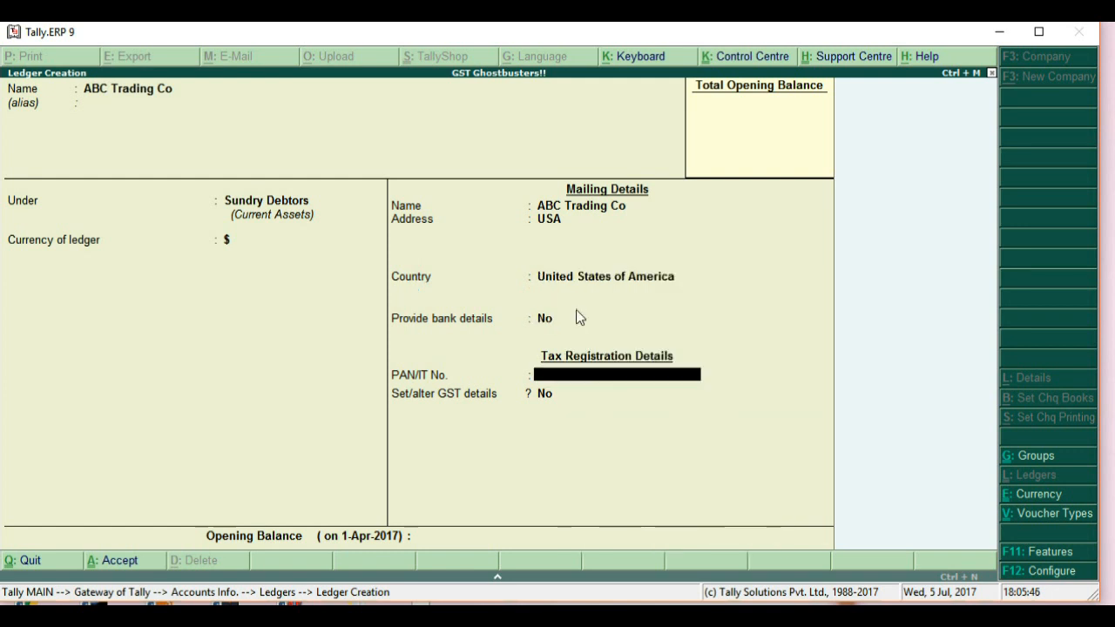
pyautogui.press('Return')
pyautogui.press('Return')
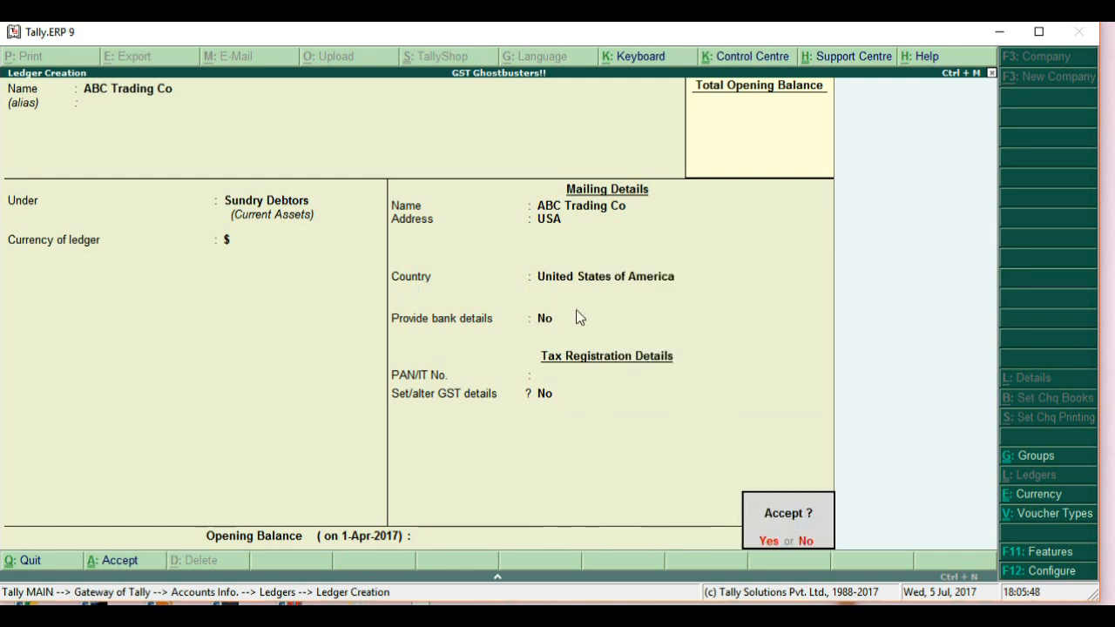
pyautogui.press('Return')
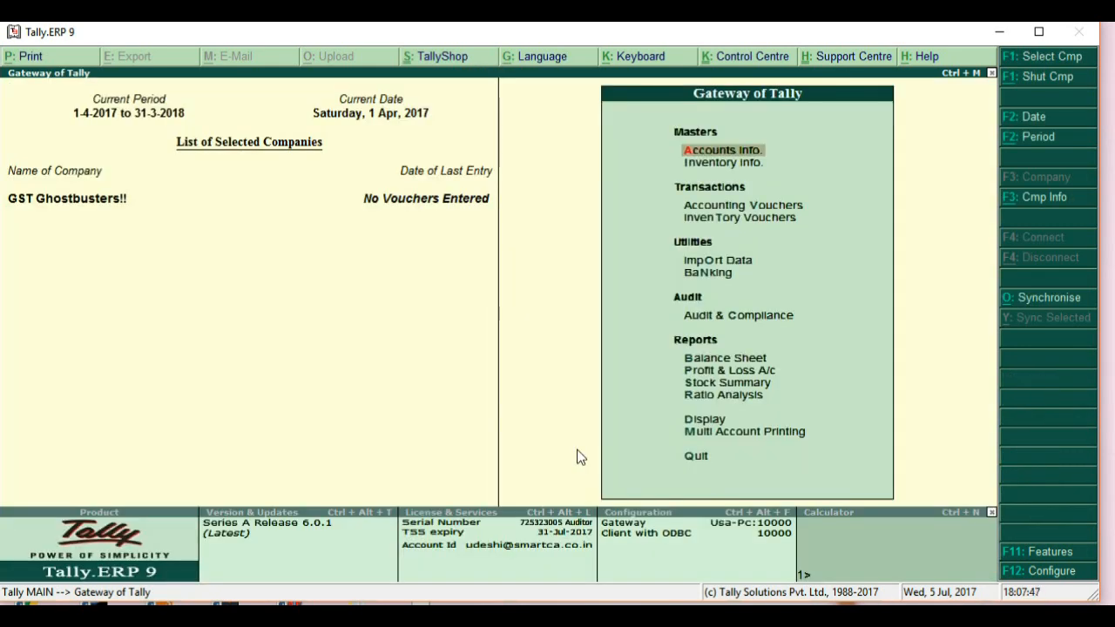
# Step: Open the Stock Items section of the inventory masters
pyautogui.press('Down')
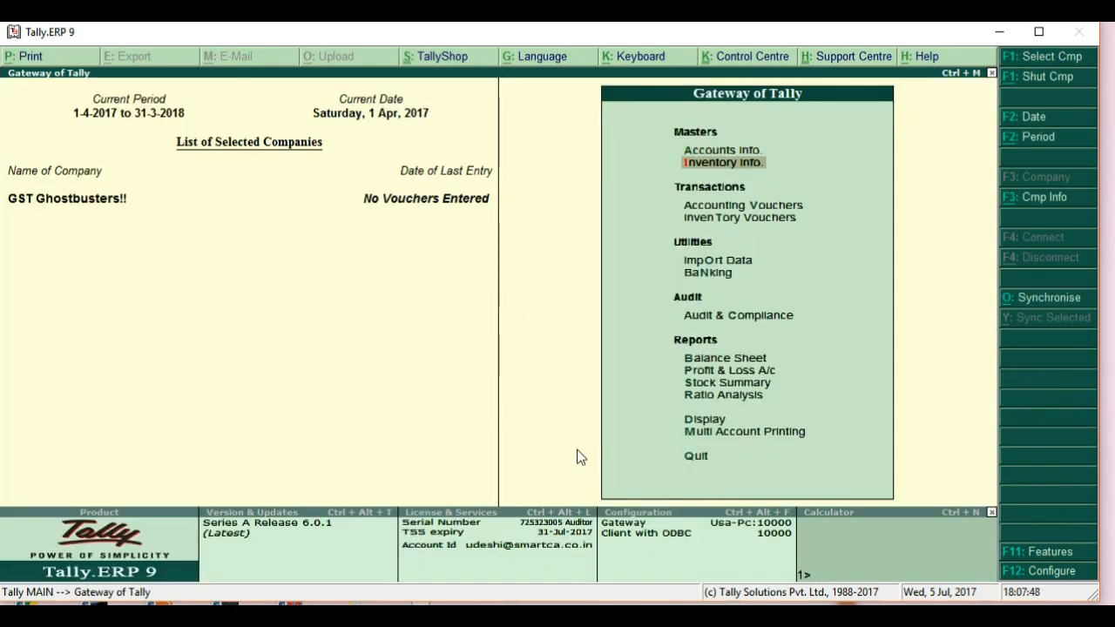
pyautogui.press('Return')
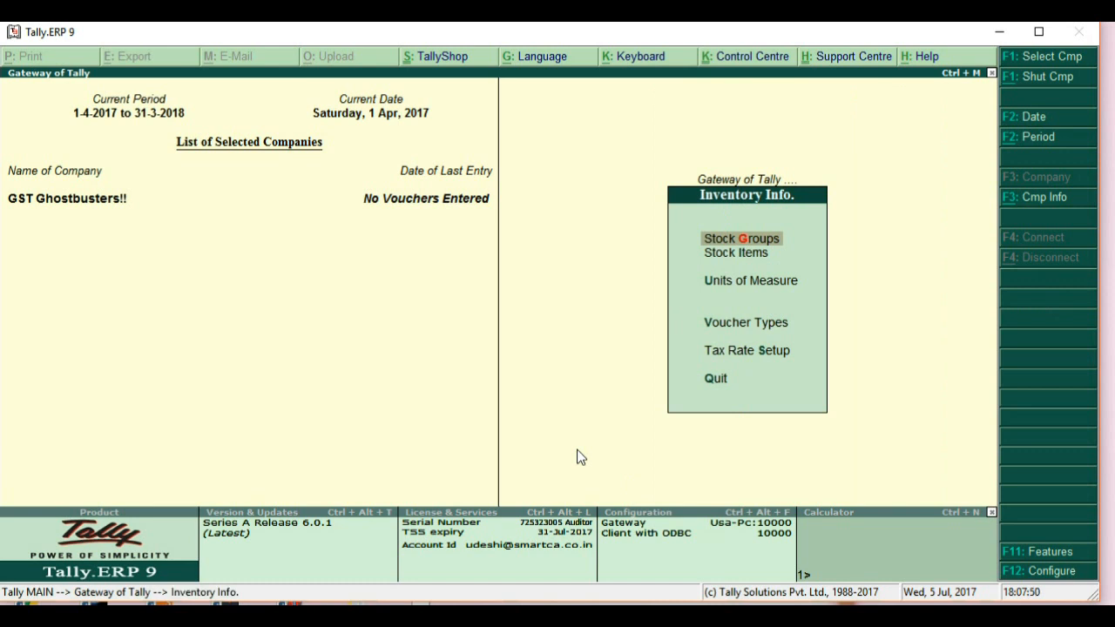
pyautogui.press('Down')
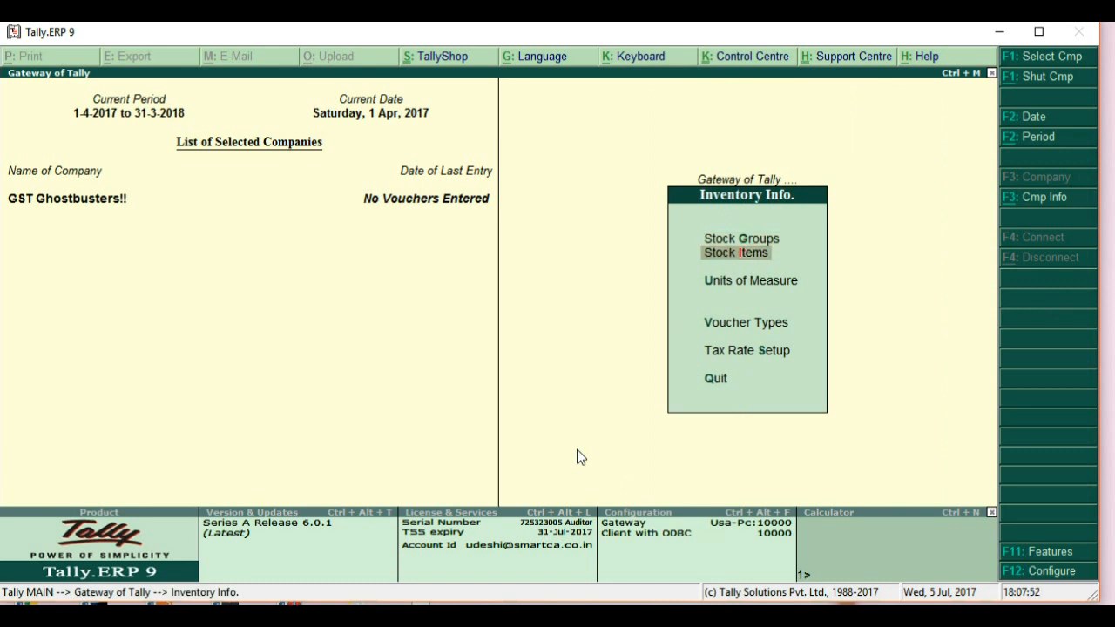
pyautogui.press('Return')
pyautogui.press('Return')
pyautogui.press('Escape')
pyautogui.press('y')
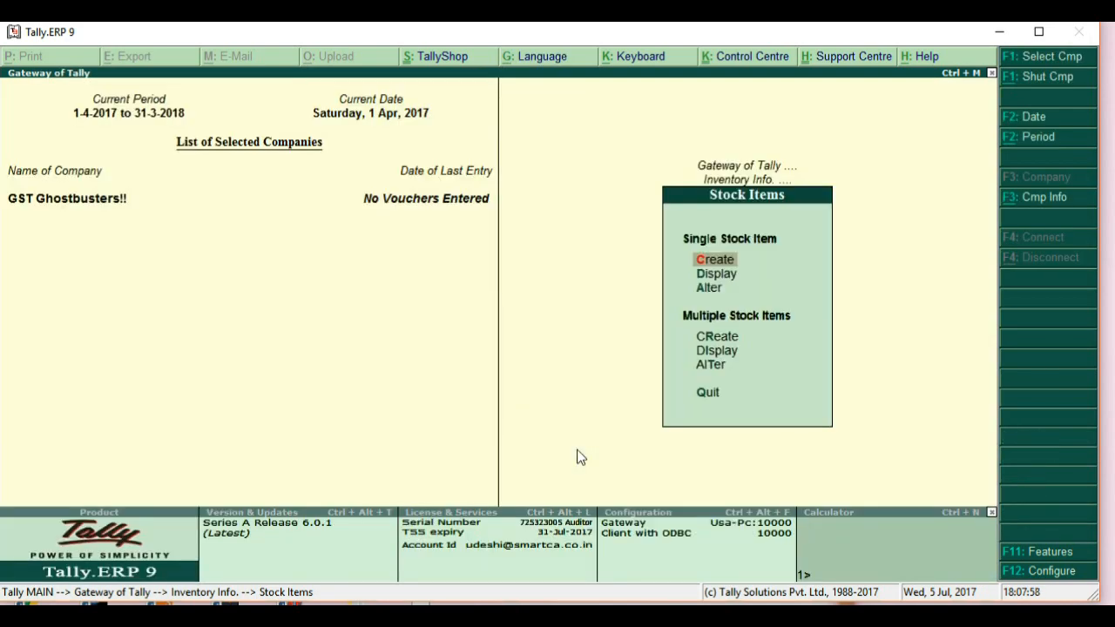
# Step: Open the existing single stock item Cement for alteration
pyautogui.press('Down')
pyautogui.press('Down')
pyautogui.press('Return')
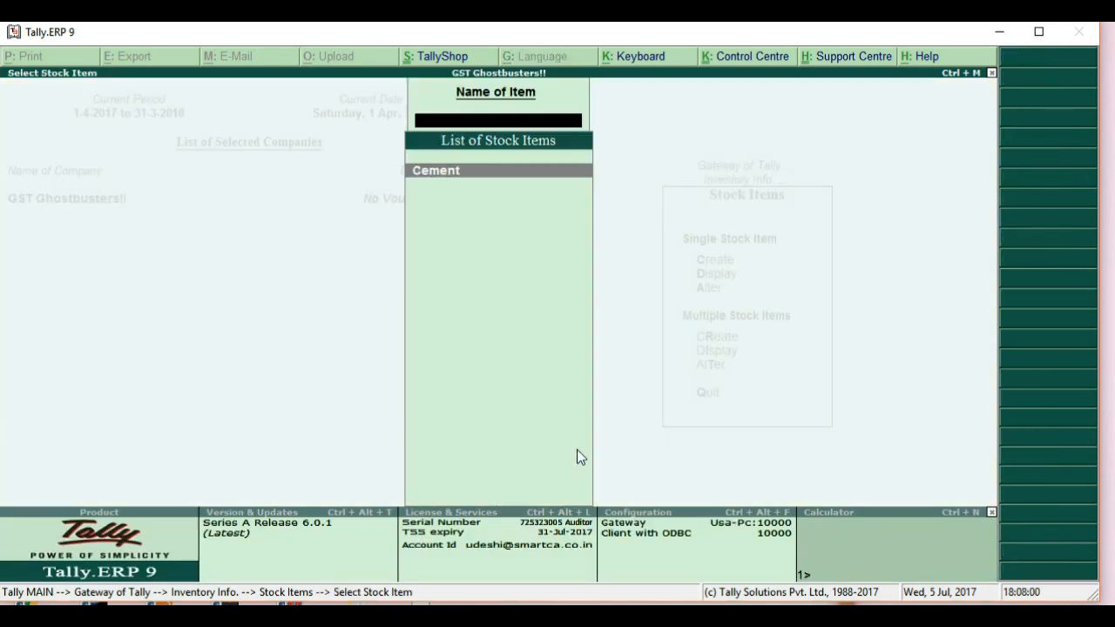
pyautogui.press('Return')
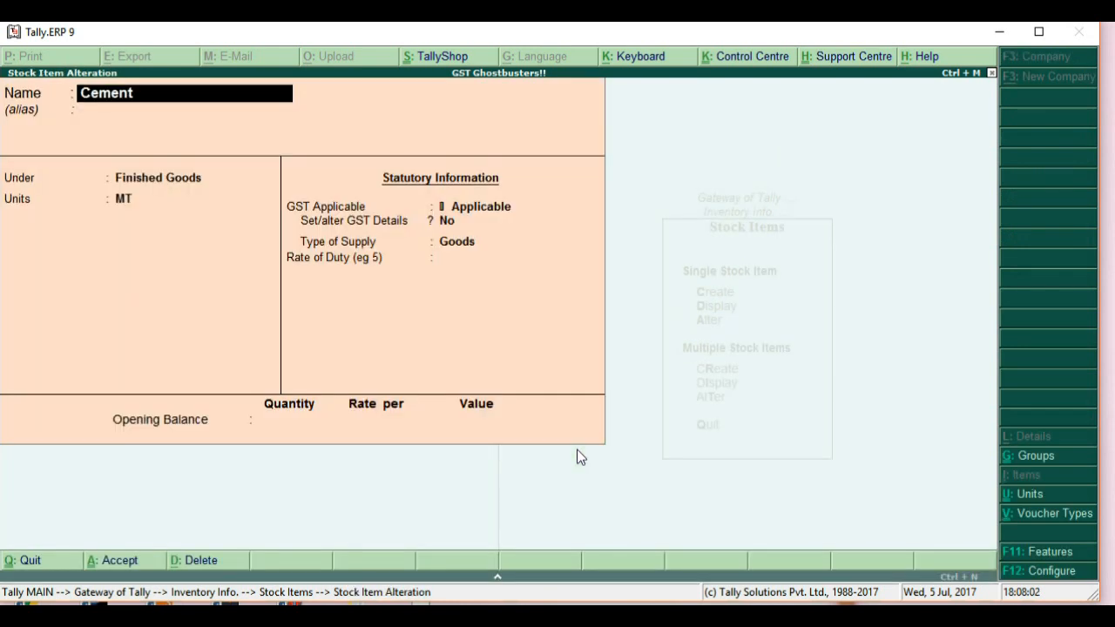
# Step: Keep Cement's group, unit and GST applicability, and set Set/alter GST Details to Yes to open its tax rate details
pyautogui.press('Return')
pyautogui.press('Return')
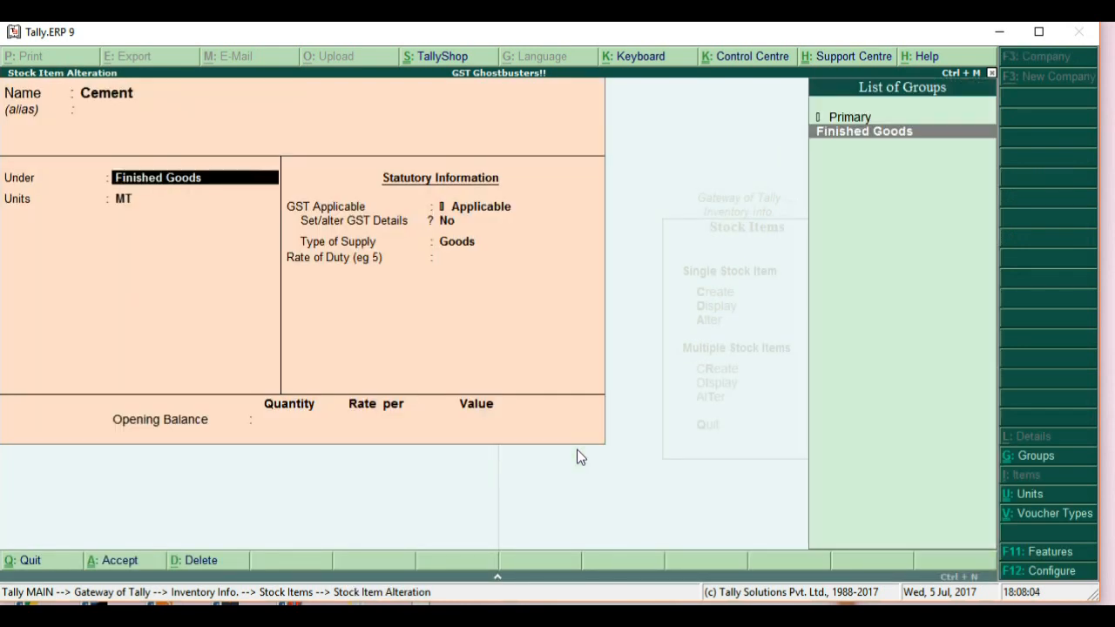
pyautogui.press('Return')
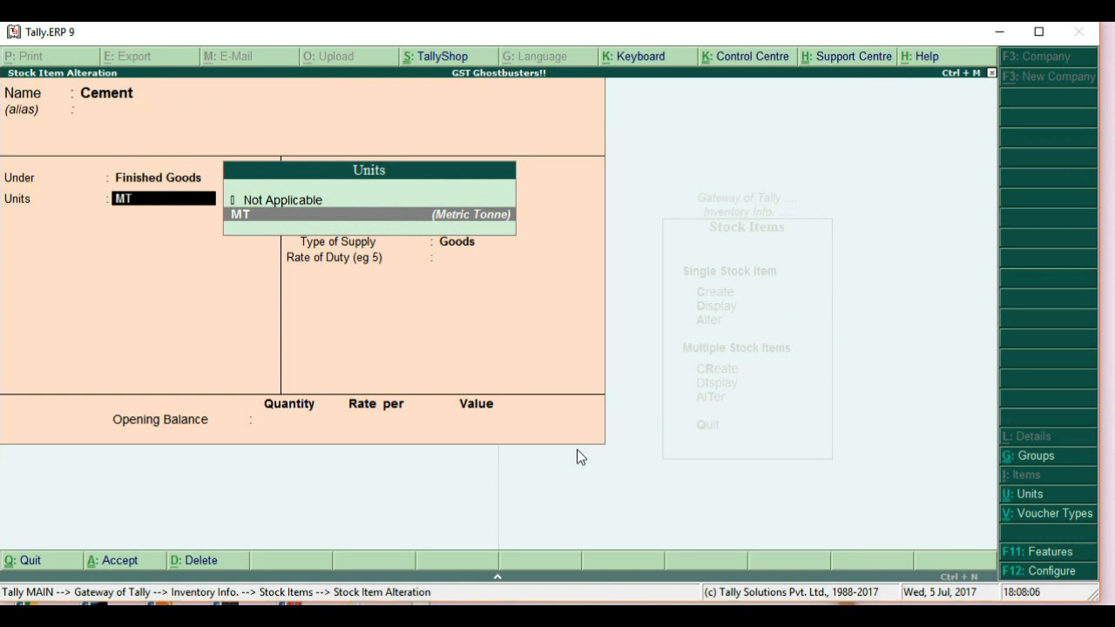
pyautogui.press('Return')
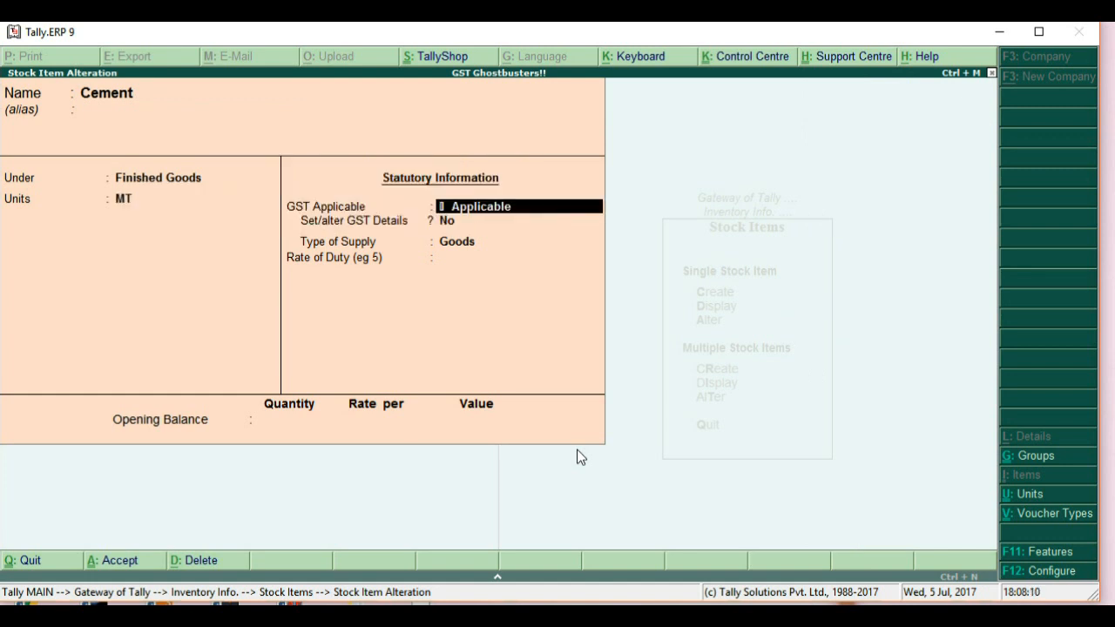
pyautogui.press('Return')
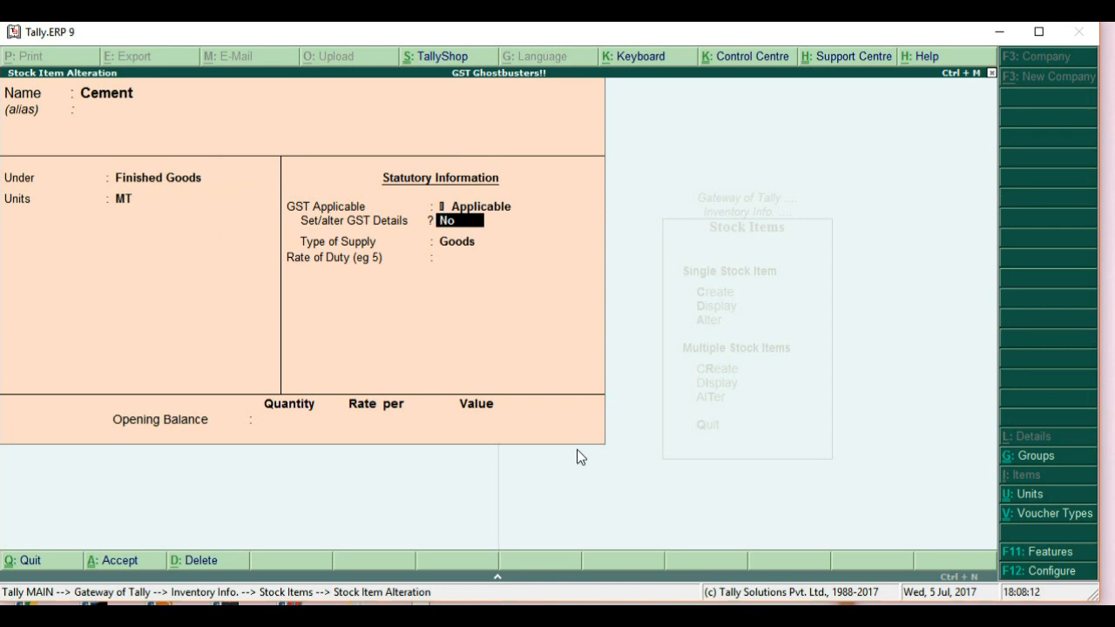
pyautogui.write('y')
pyautogui.press('Return')
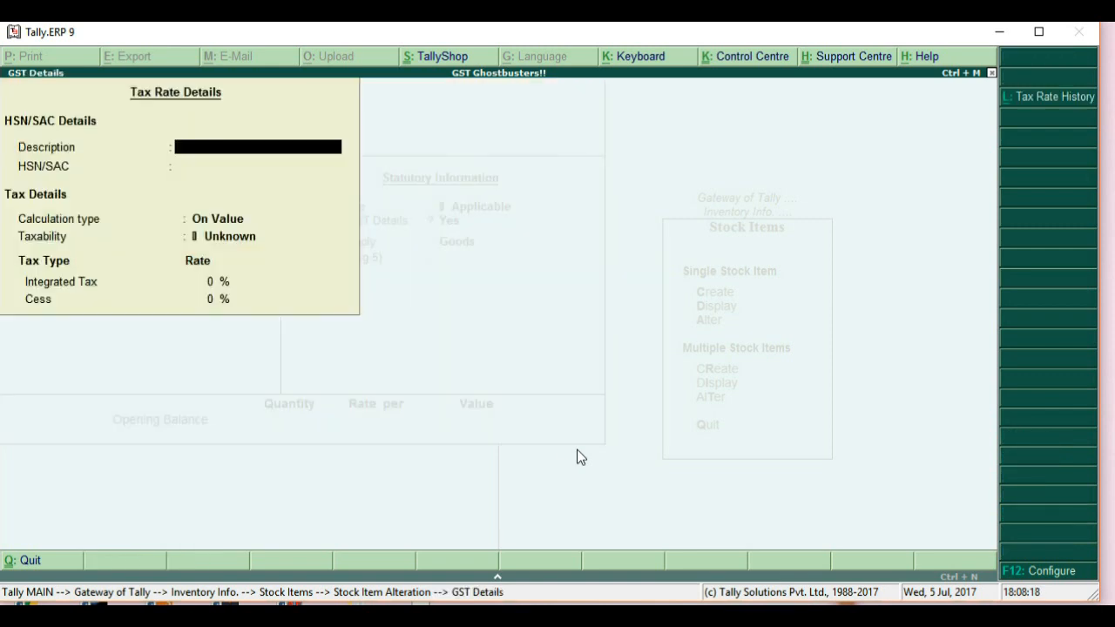
# Step: Enter Cement as the HSN description and 25231000 as the HSN/SAC code, keeping the calculation type On Value
pyautogui.write('Cement')
pyautogui.press('Return')
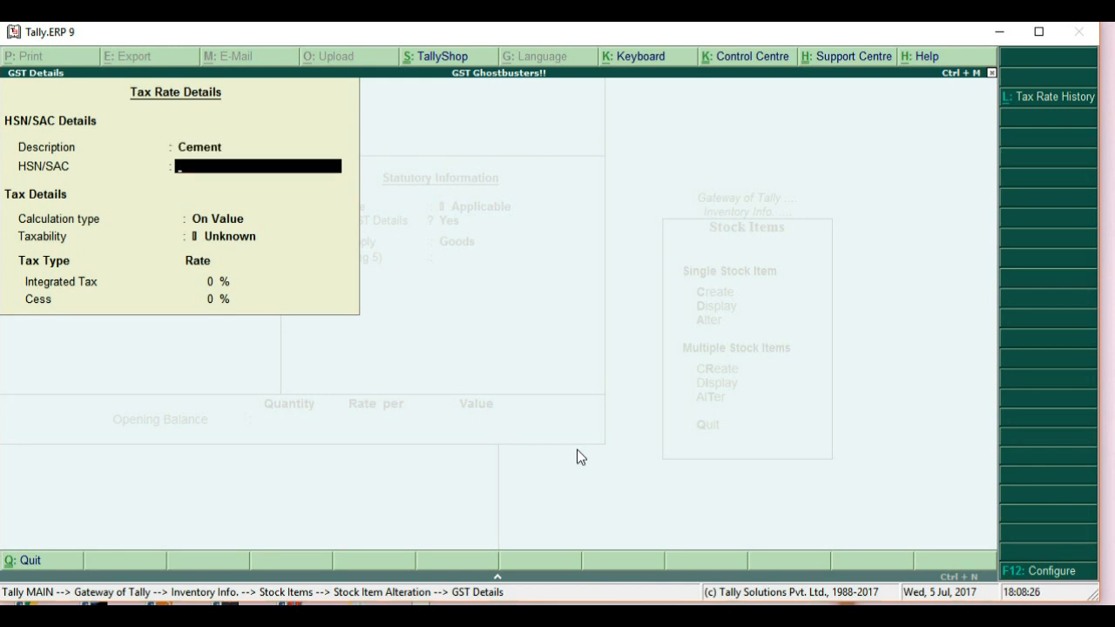
pyautogui.write('25231000')
pyautogui.press('Return')
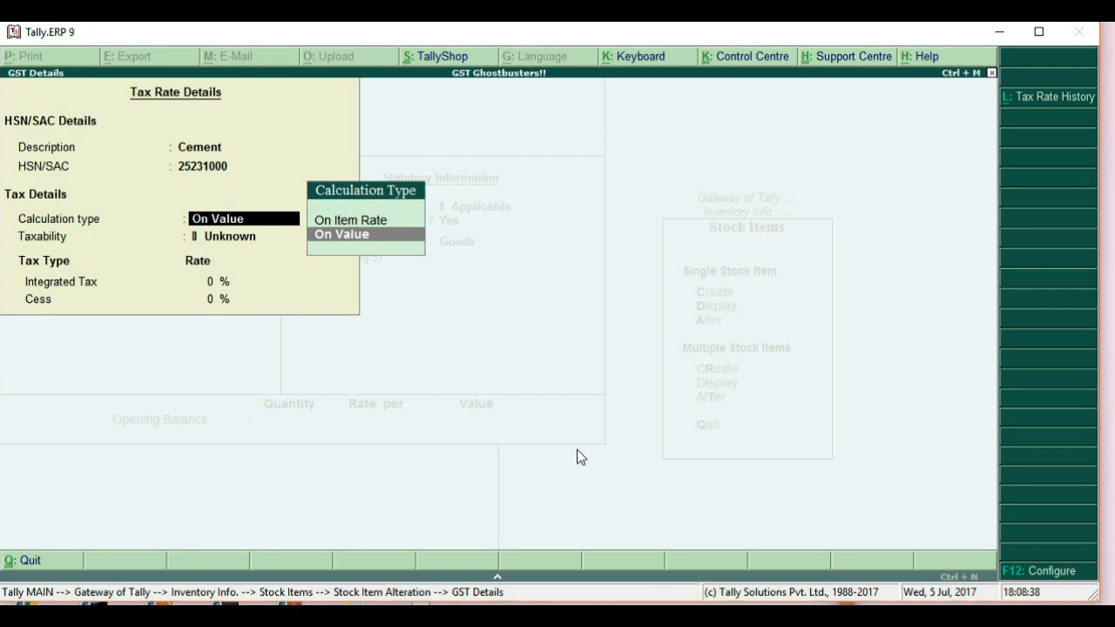
pyautogui.press('Return')
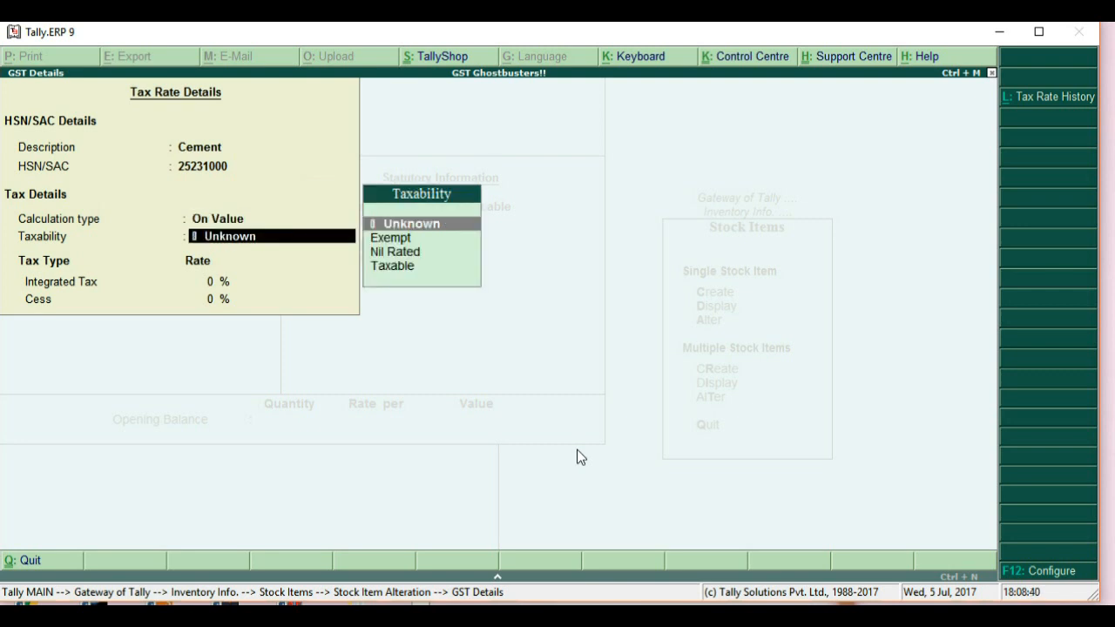
# Step: Set Cement's taxability to Taxable with an integrated tax rate of 28% and no cess, and accept the tax rate details
pyautogui.press('Down')
pyautogui.press('Down')
pyautogui.press('Down')
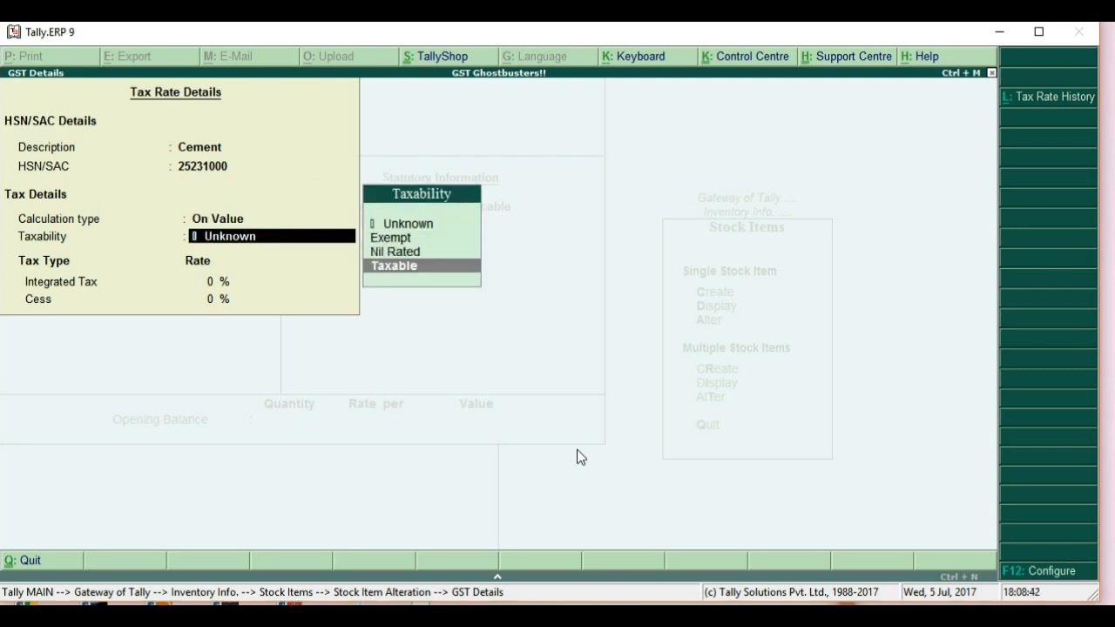
pyautogui.press('Return')
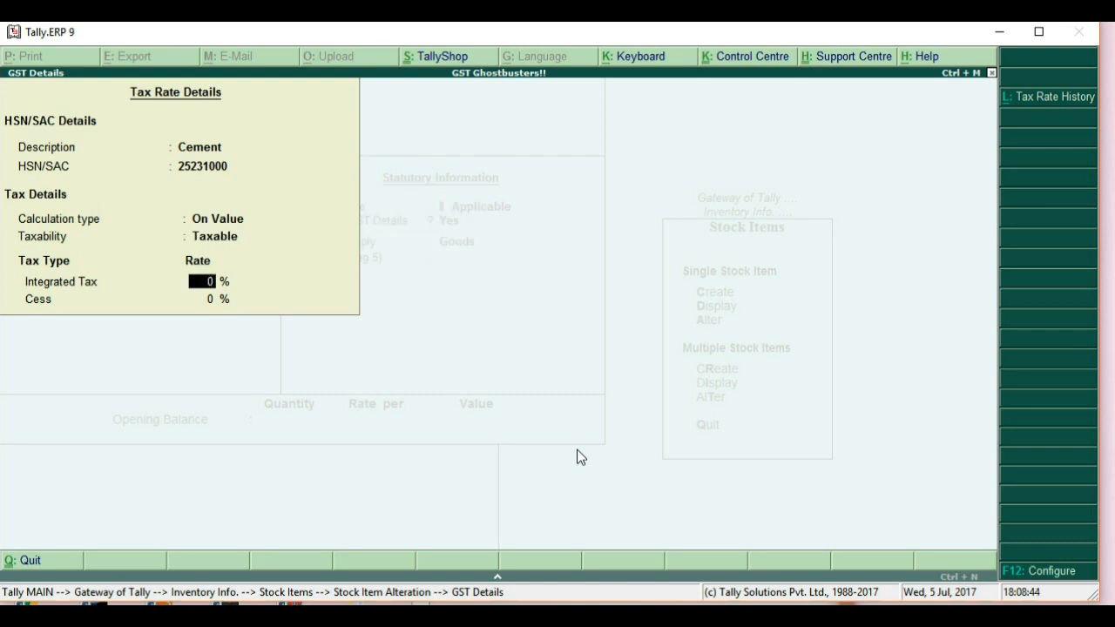
pyautogui.write('28')
pyautogui.press('Return')
pyautogui.press('Return')
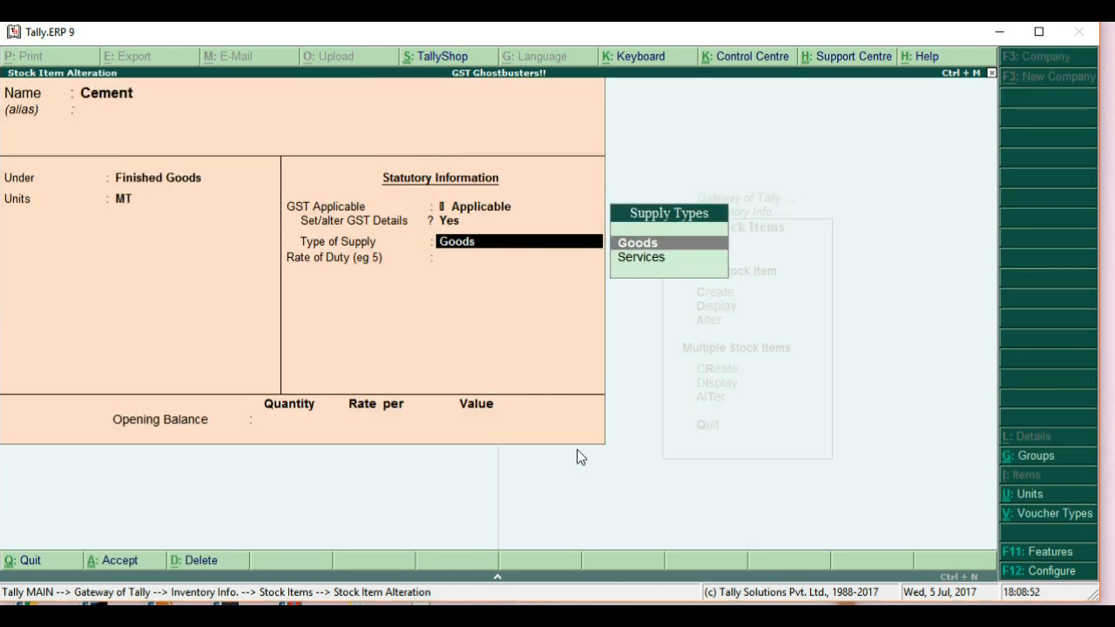
# Step: Keep Goods as the type of supply, leave the rate of duty and opening balance unfilled, and save the Cement stock item
pyautogui.press('Return')
pyautogui.press('Return')
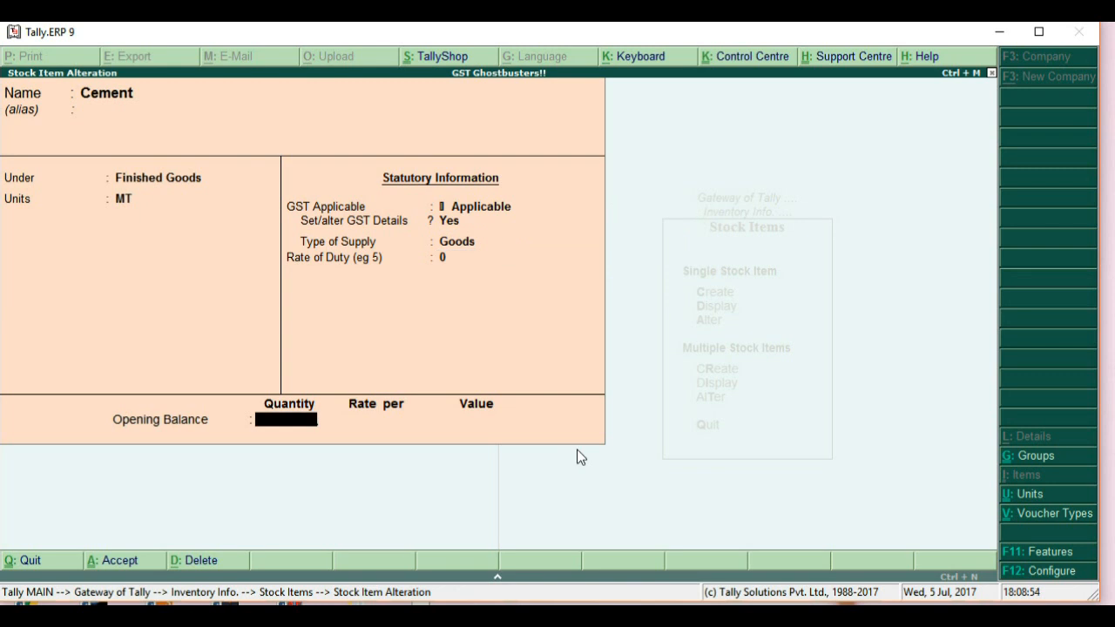
pyautogui.press('Return')
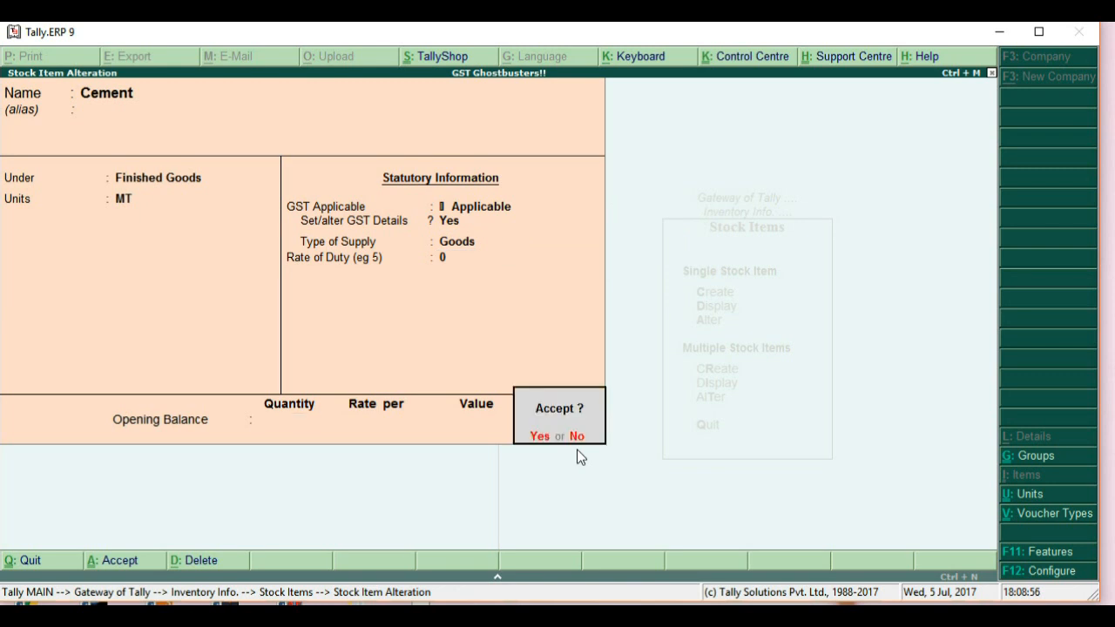
pyautogui.press('Return')
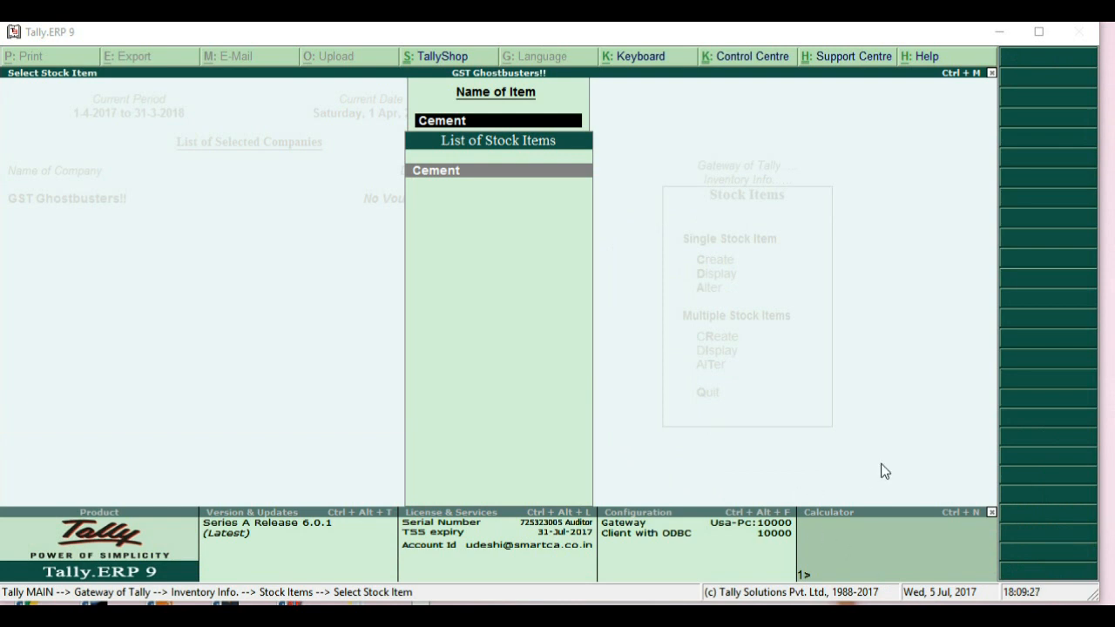
# Step: Leave the stock item and inventory masters and return to the Gateway of Tally
pyautogui.click(820, 421)
pyautogui.press('Escape')
pyautogui.press('Escape')
pyautogui.press('Escape')
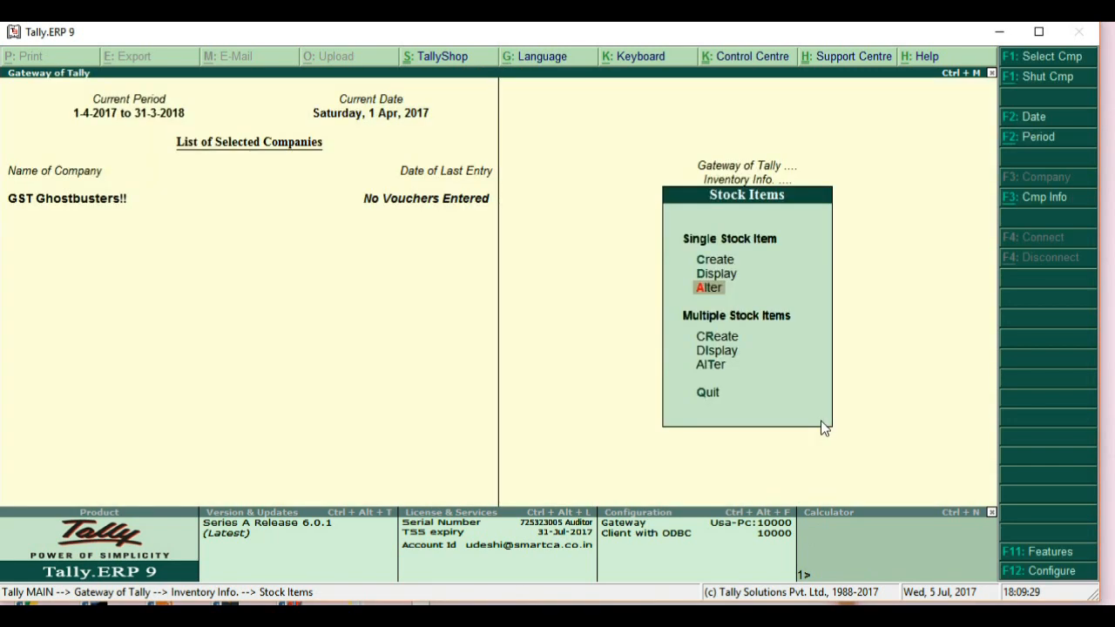
pyautogui.press('Escape')
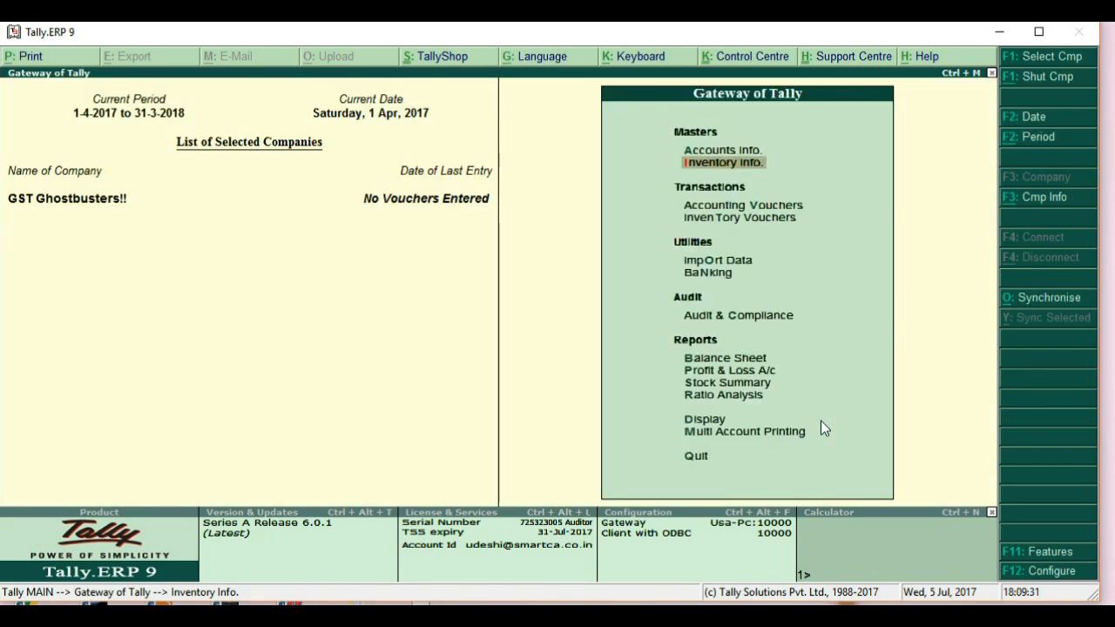
# Step: Start creating a new voucher type in the accounts masters
pyautogui.press('Up')
pyautogui.press('Return')
pyautogui.press('Down')
pyautogui.press('Down')
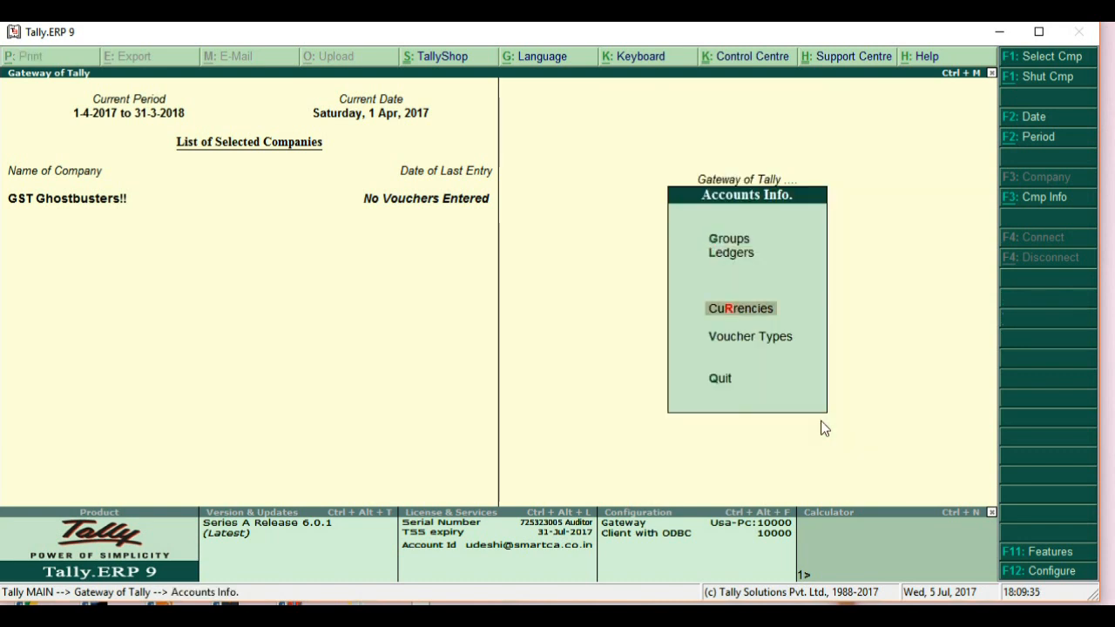
pyautogui.press('Down')
pyautogui.press('Return')
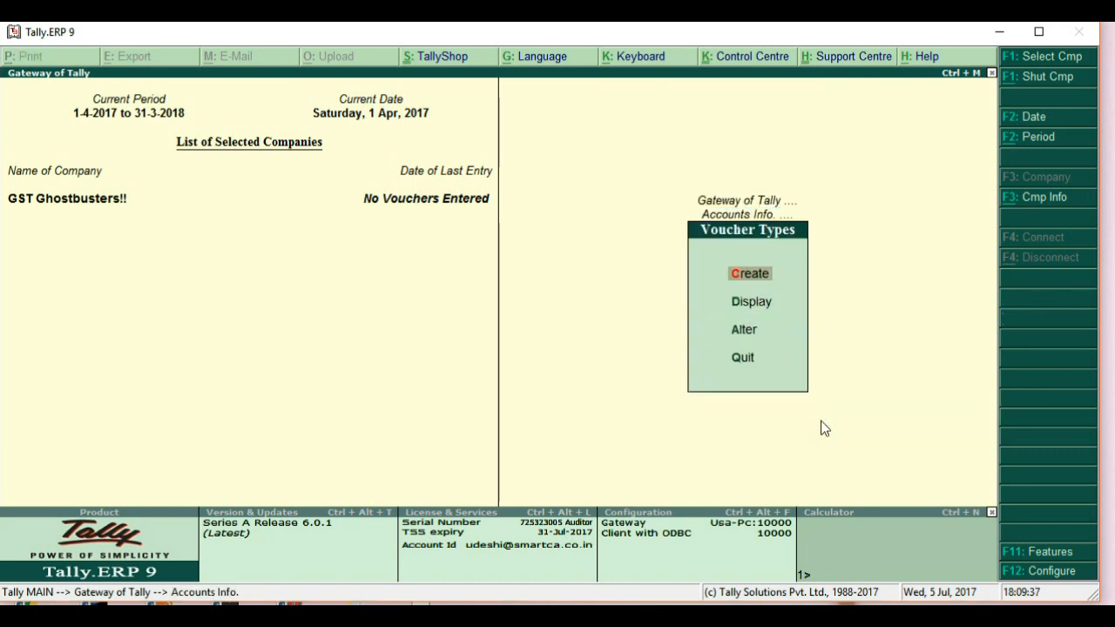
pyautogui.press('Return')
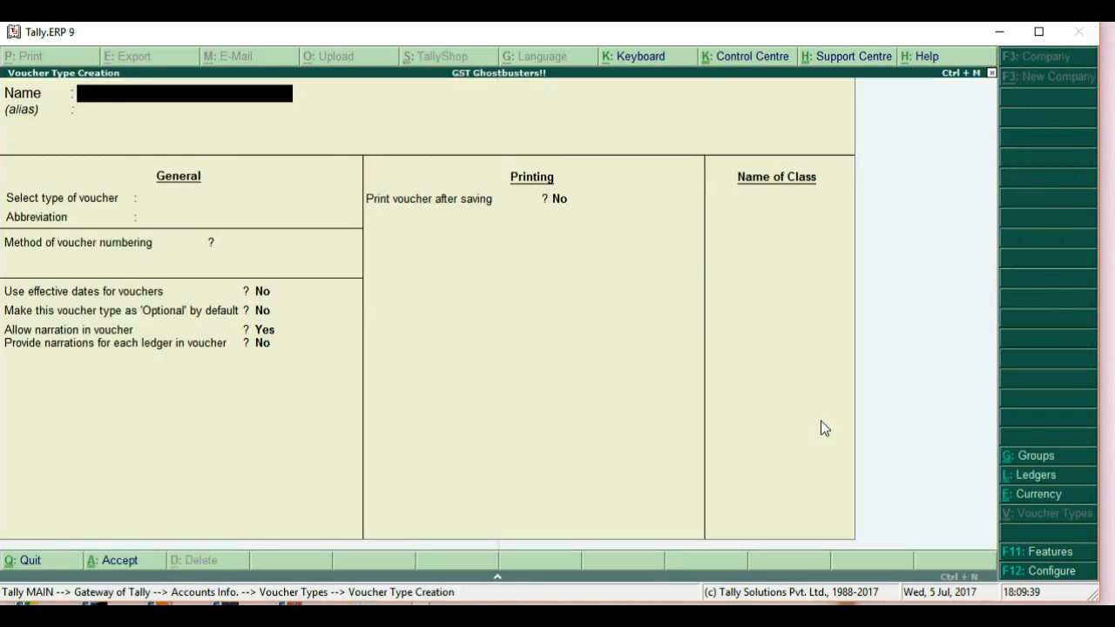
# Step: Name the new voucher type Export Invoice and leave its alias blank
pyautogui.write('Export In')
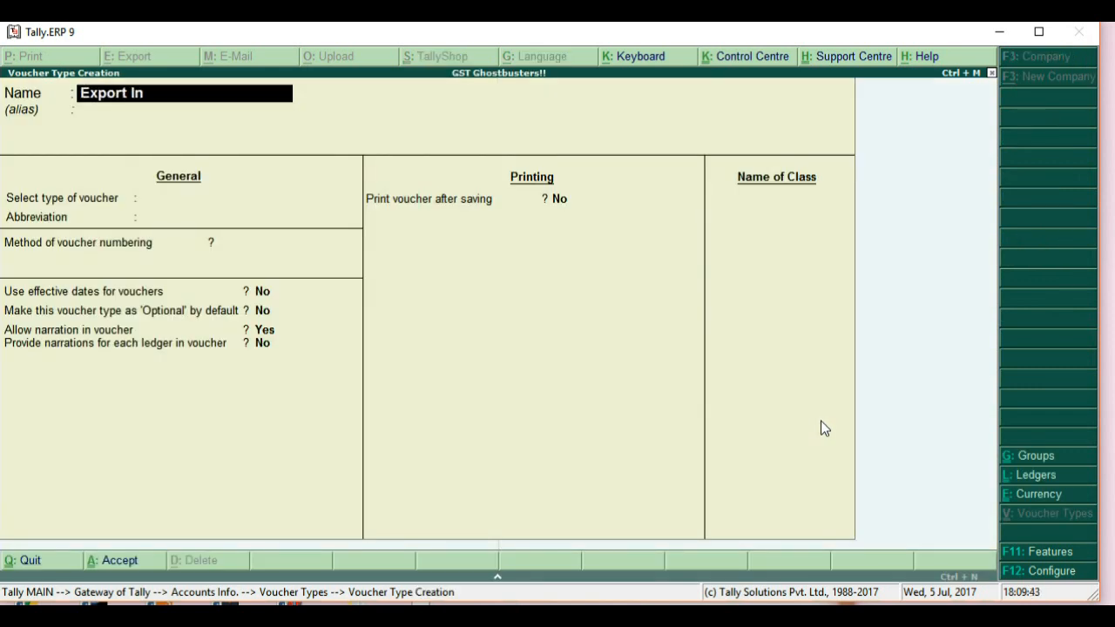
pyautogui.write('voice')
pyautogui.press('Return')
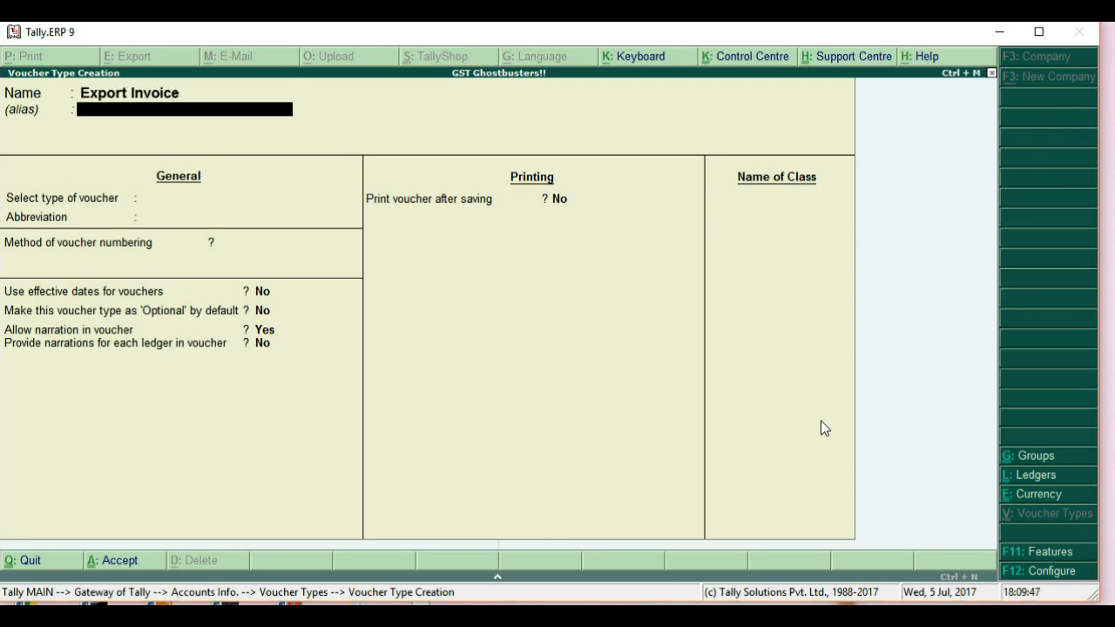
pyautogui.press('Return')
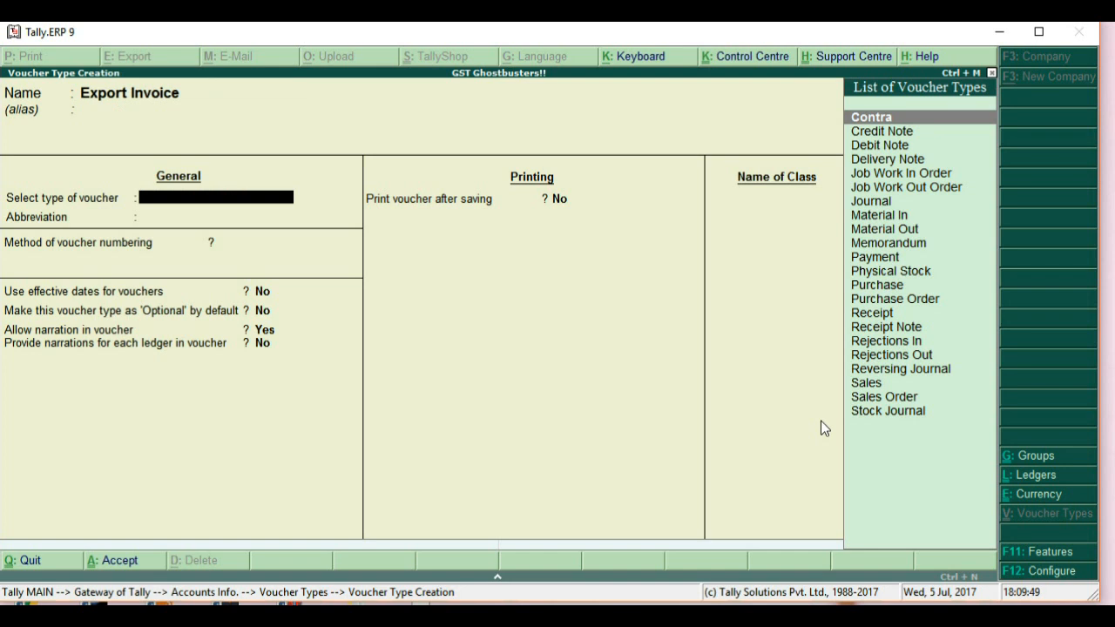
# Step: Base the voucher type on Sales, keeping the abbreviation Sale and Automatic voucher numbering
pyautogui.press('Down')
pyautogui.press('Down')
pyautogui.press('Down')
pyautogui.press('Down')
pyautogui.press('Down')
pyautogui.press('Down')
pyautogui.press('Down')
pyautogui.press('Down')
pyautogui.press('Down')
pyautogui.press('Down')
pyautogui.press('Down')
pyautogui.press('Down')
pyautogui.press('Down')
pyautogui.press('Down')
pyautogui.press('Down')
pyautogui.press('Down')
pyautogui.press('Down')
pyautogui.press('Down')
pyautogui.press('Down')
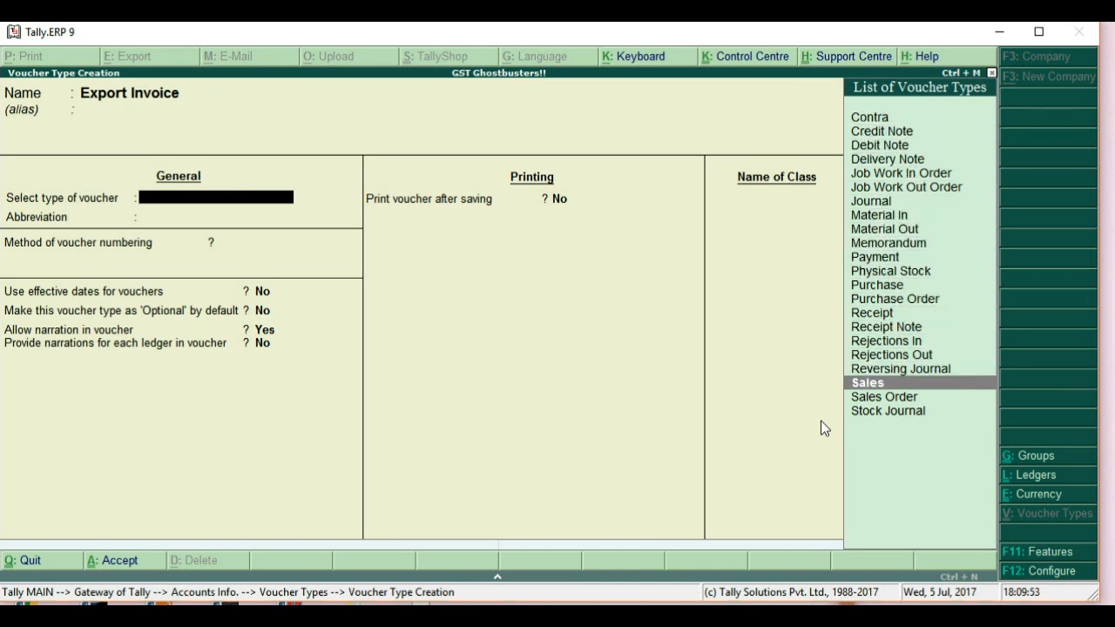
pyautogui.press('Return')
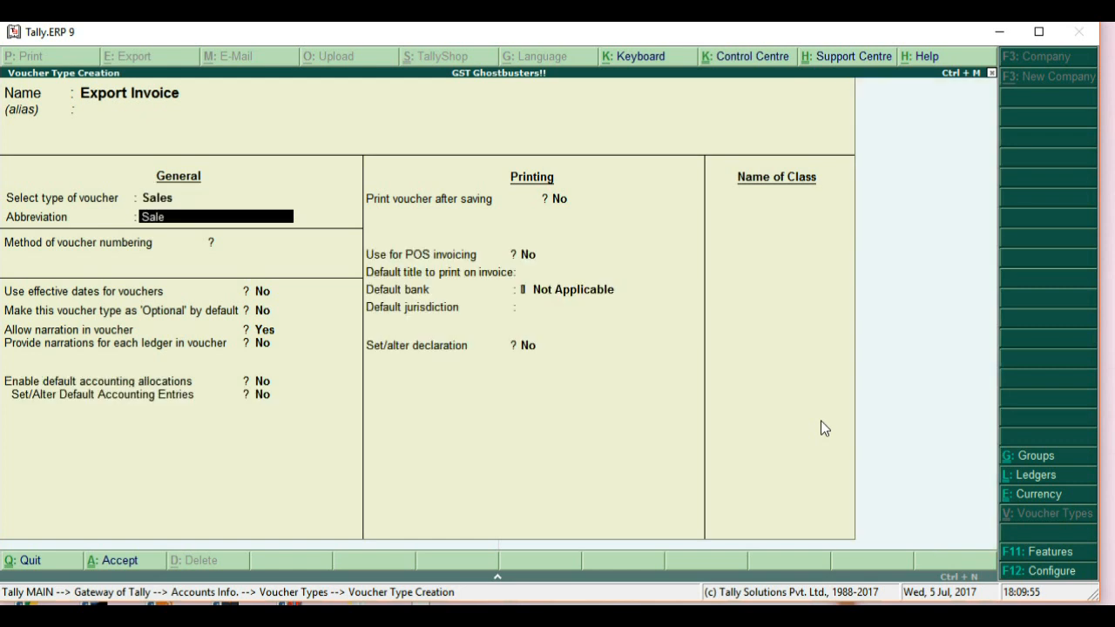
pyautogui.press('Return')
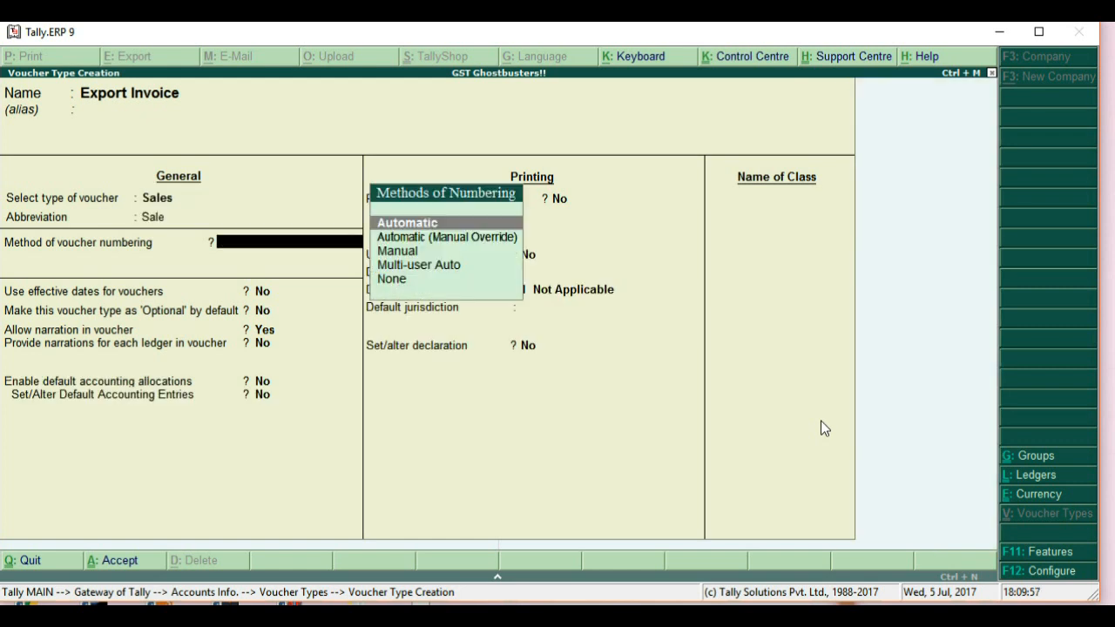
pyautogui.press('Return')
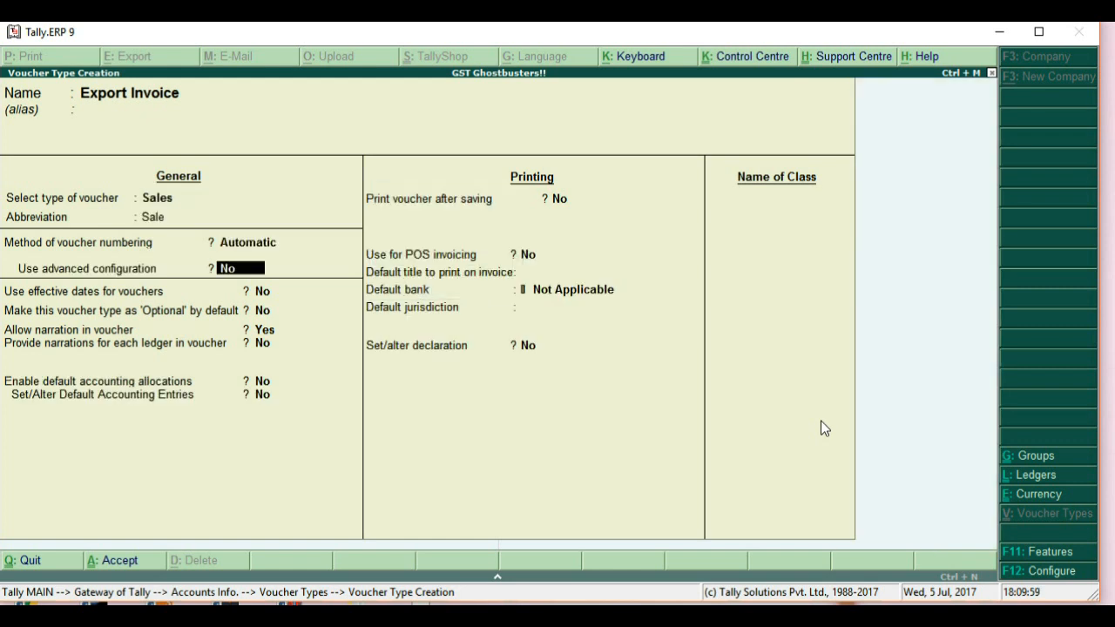
# Step: Keep the default answers for advanced configuration, effective dates, optional status, narration and default accounting allocations
pyautogui.press('Return')
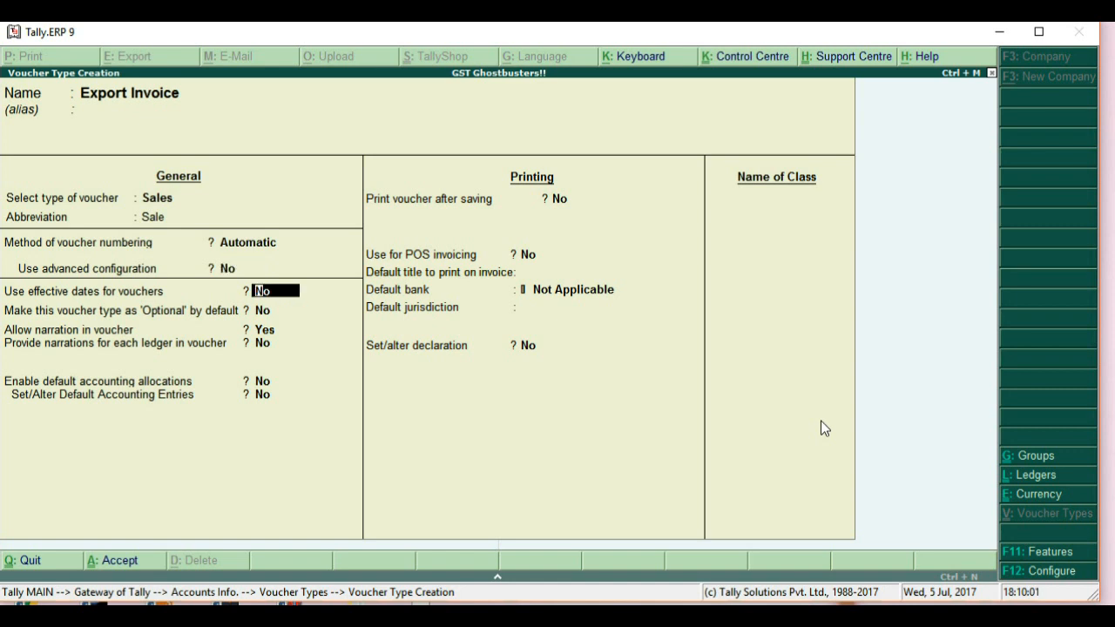
pyautogui.press('Return')
pyautogui.press('Return')
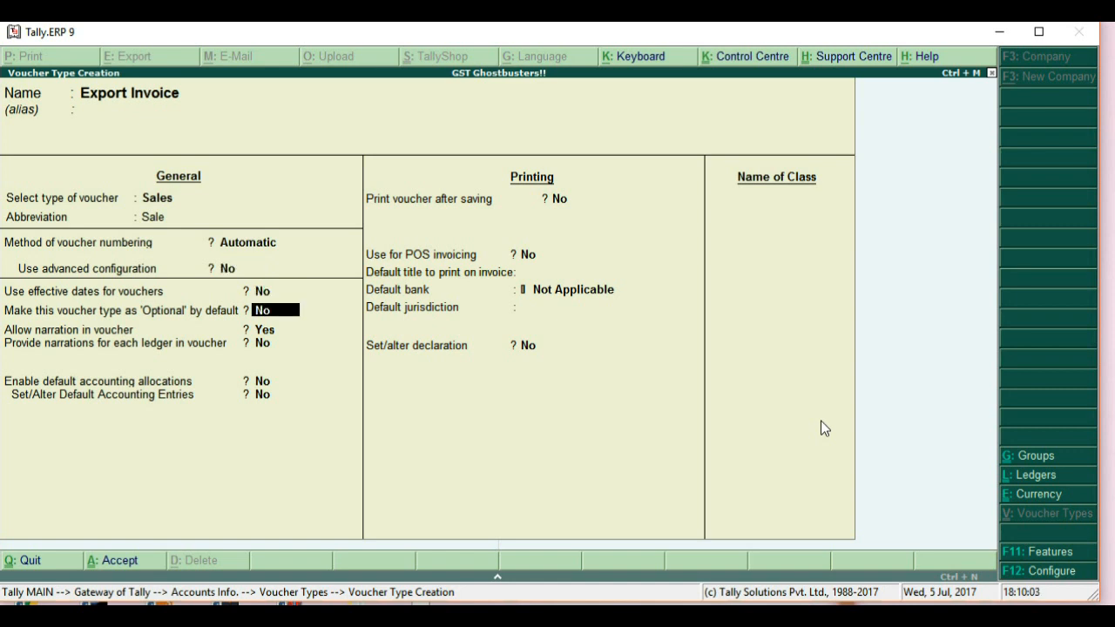
pyautogui.press('Return')
pyautogui.press('Return')
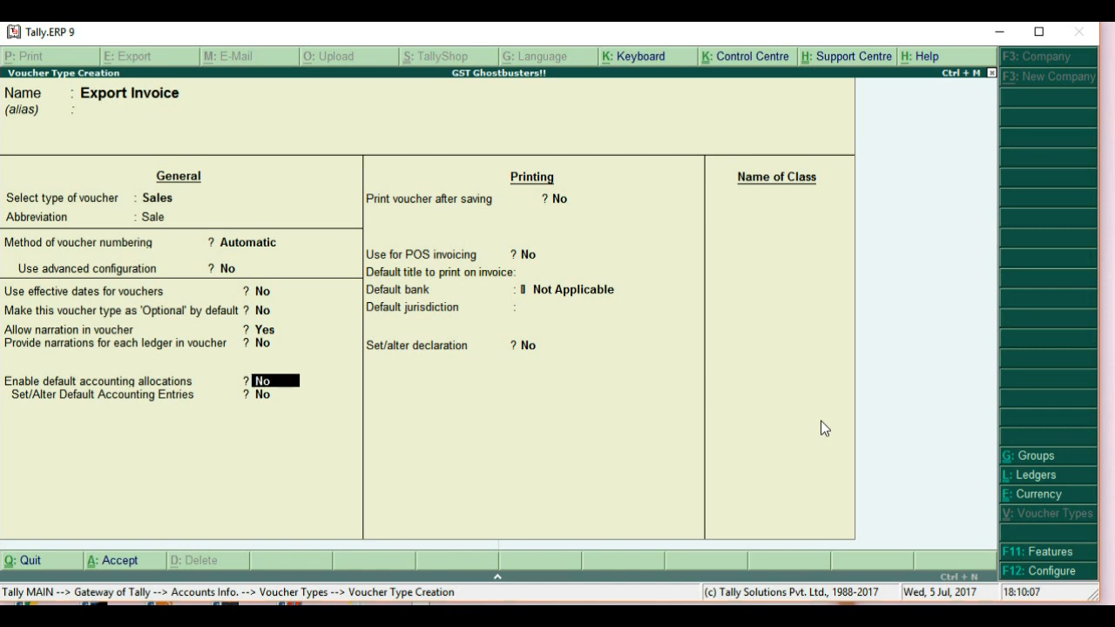
pyautogui.press('Return')
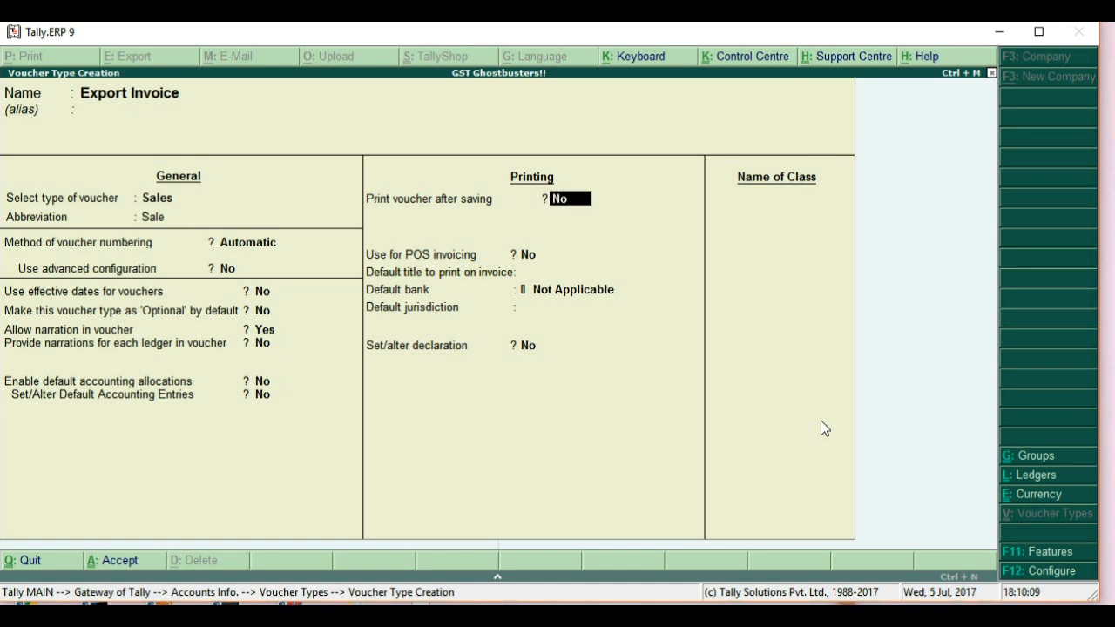
# Step: Set Print voucher after saving to Yes, keep the remaining printing defaults, and save the Export Invoice voucher type
pyautogui.write('y')
pyautogui.press('Return')
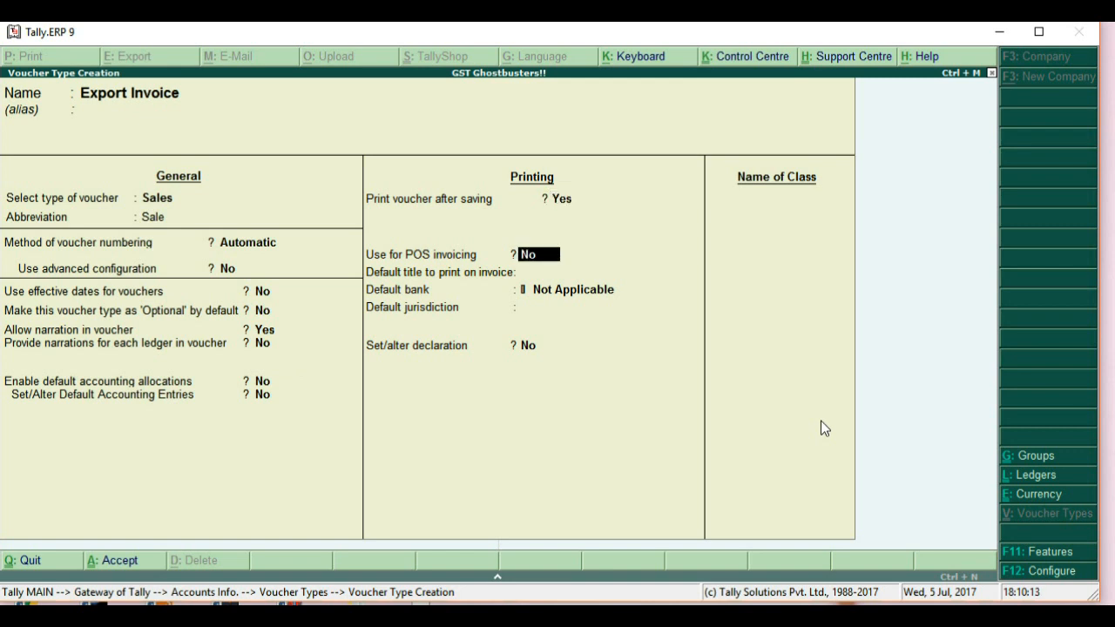
pyautogui.press('Return')
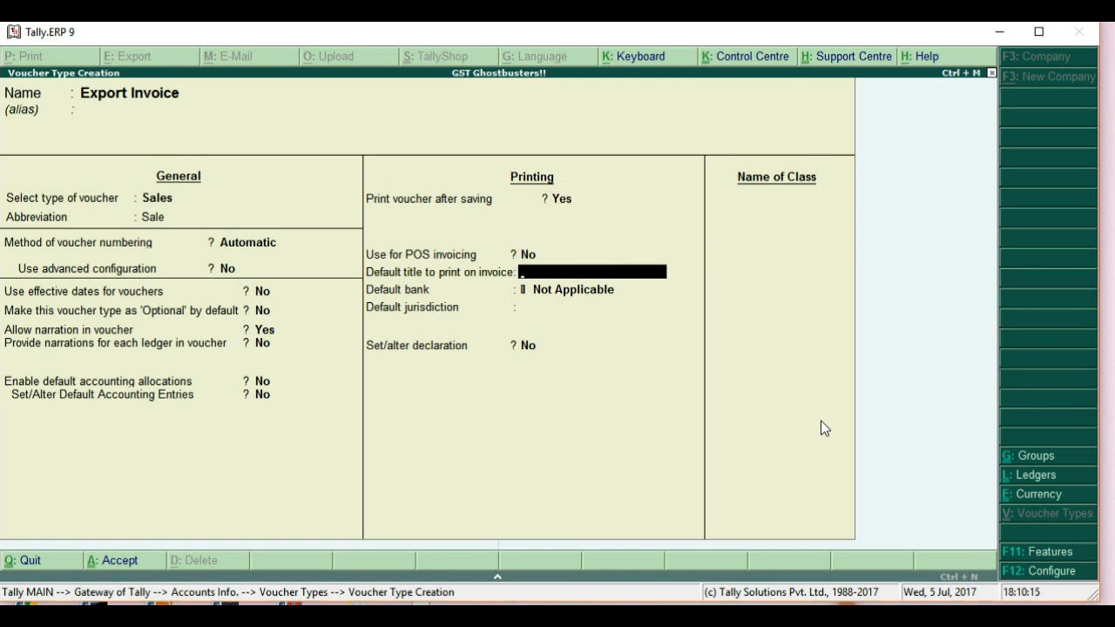
pyautogui.press('Return')
pyautogui.press('Return')
pyautogui.press('Return')
pyautogui.press('Return')
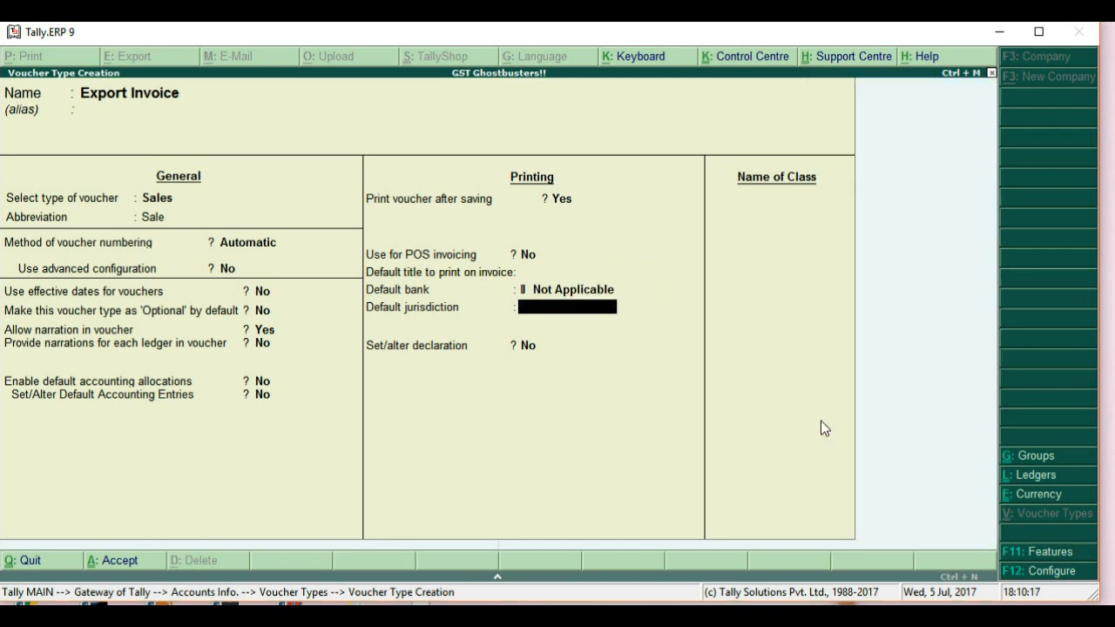
pyautogui.press('Return')
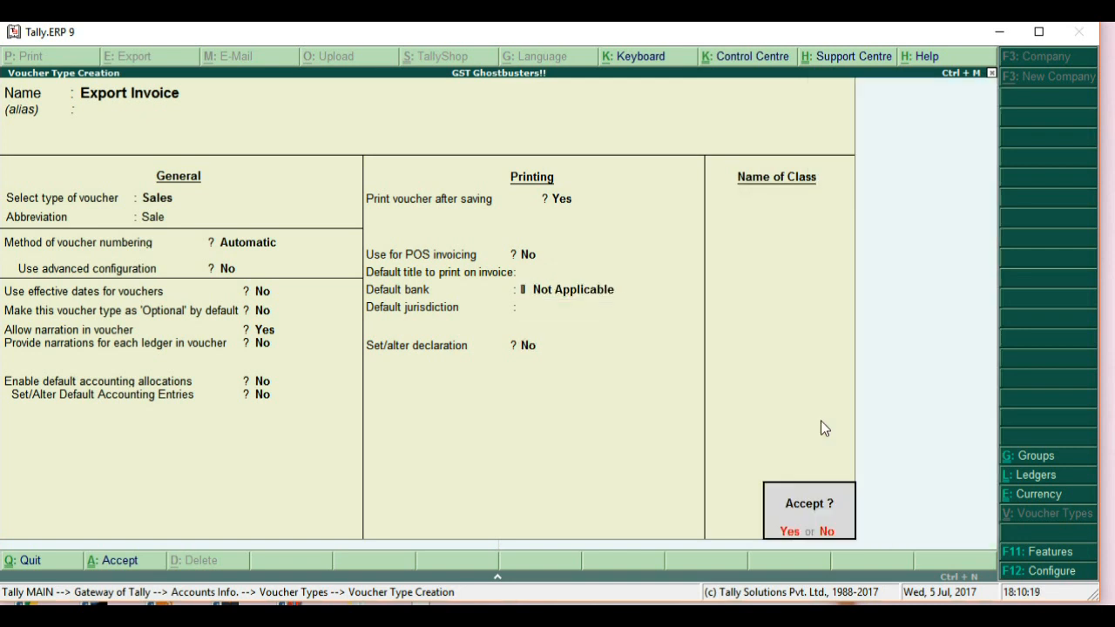
pyautogui.press('Return')
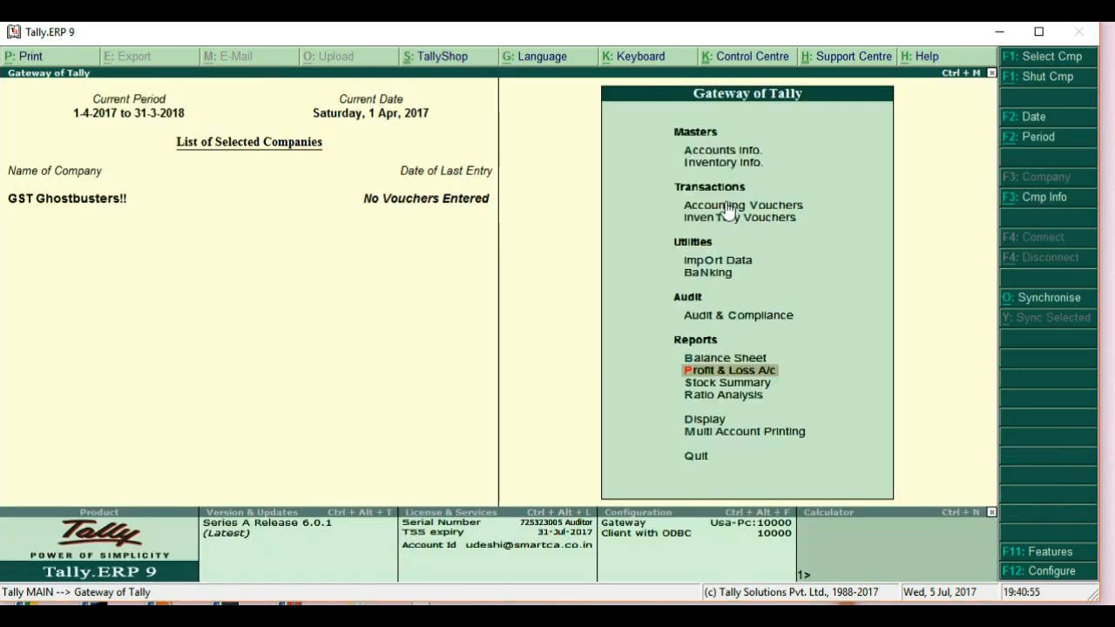
# Step: Open accounting voucher entry and start a sales voucher of the Export Invoice type
pyautogui.click(722, 207)
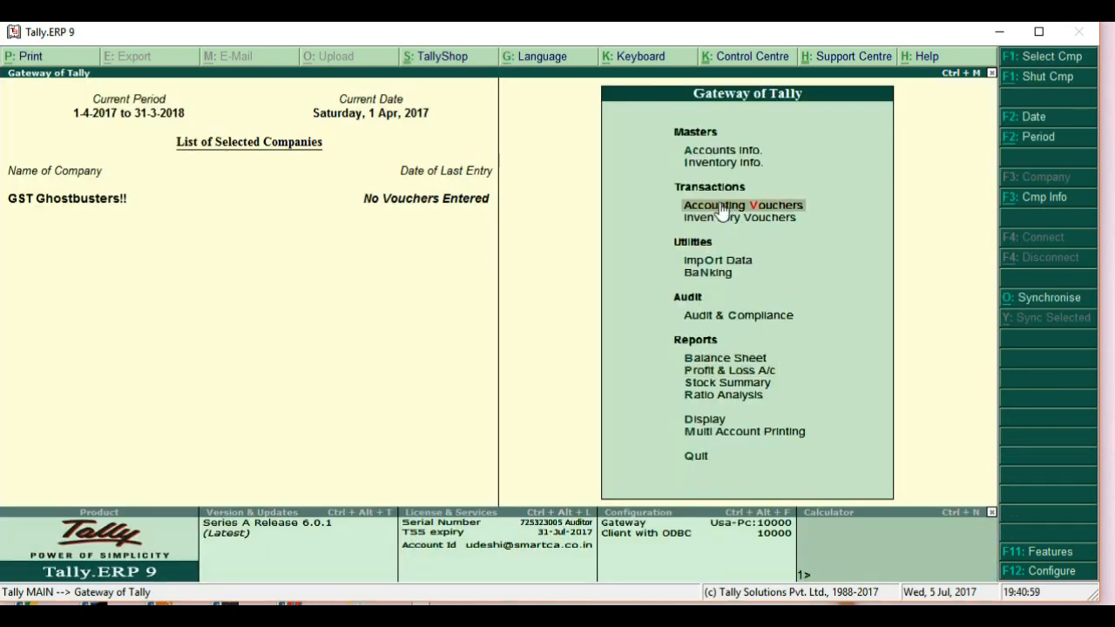
pyautogui.click(721, 208)
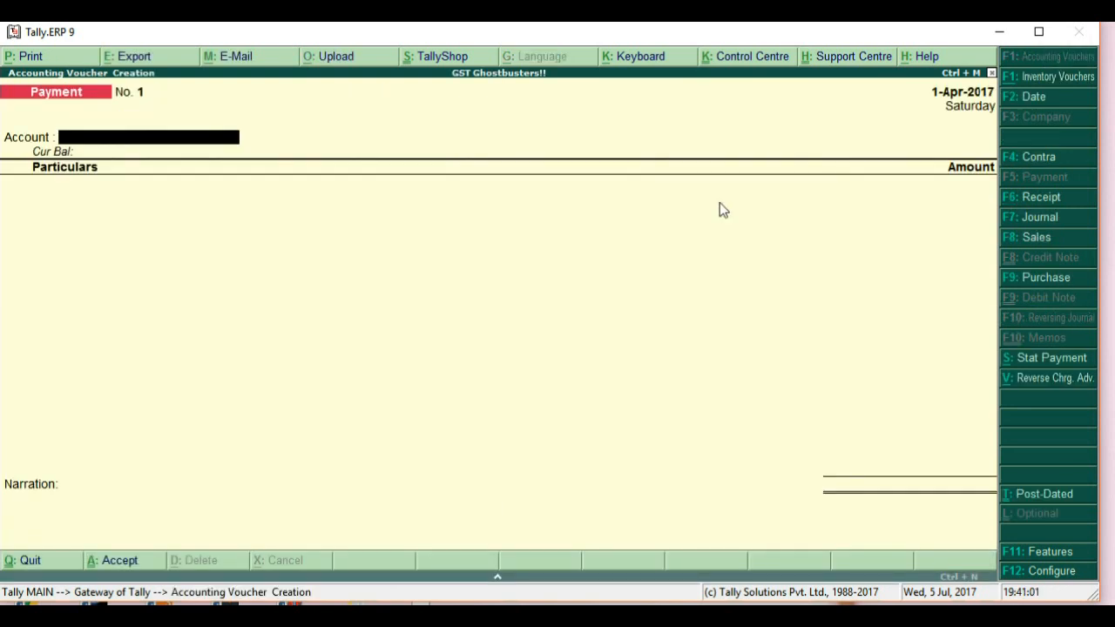
pyautogui.click(1037, 238)
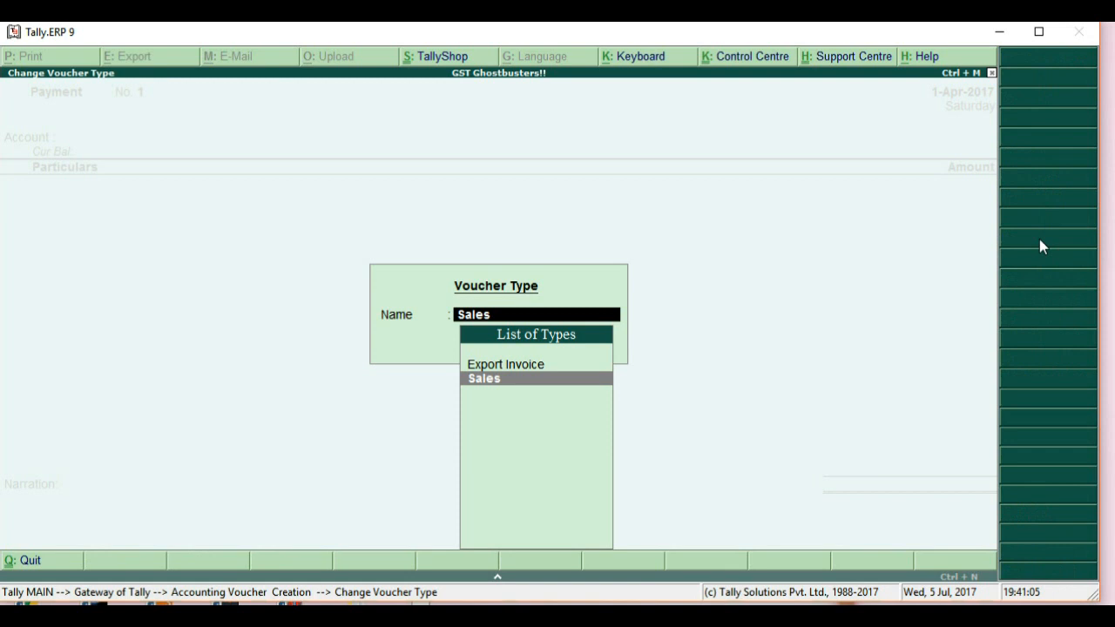
pyautogui.press('Up')
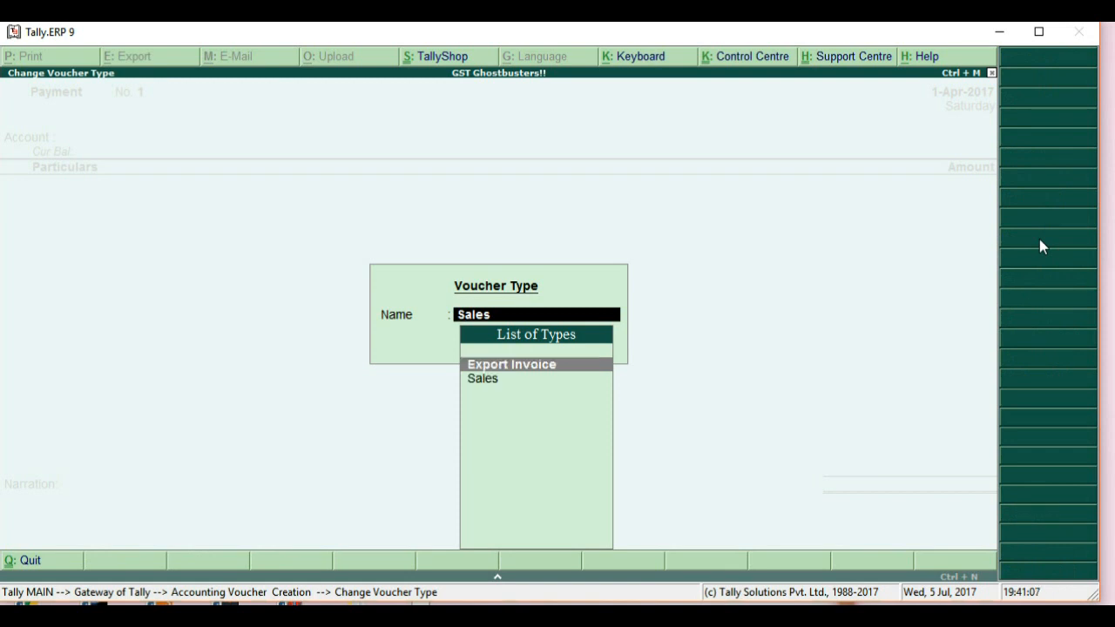
pyautogui.press('Return')
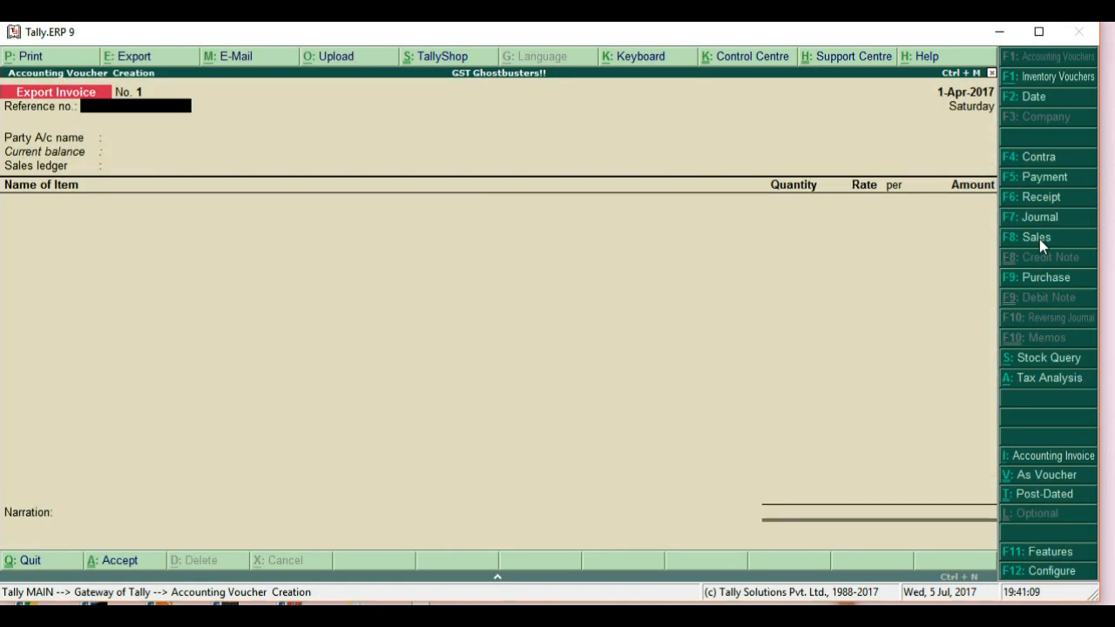
# Step: Set the export invoice's voucher date to 1-7 (1-Jul-2017)
pyautogui.click(1030, 98)
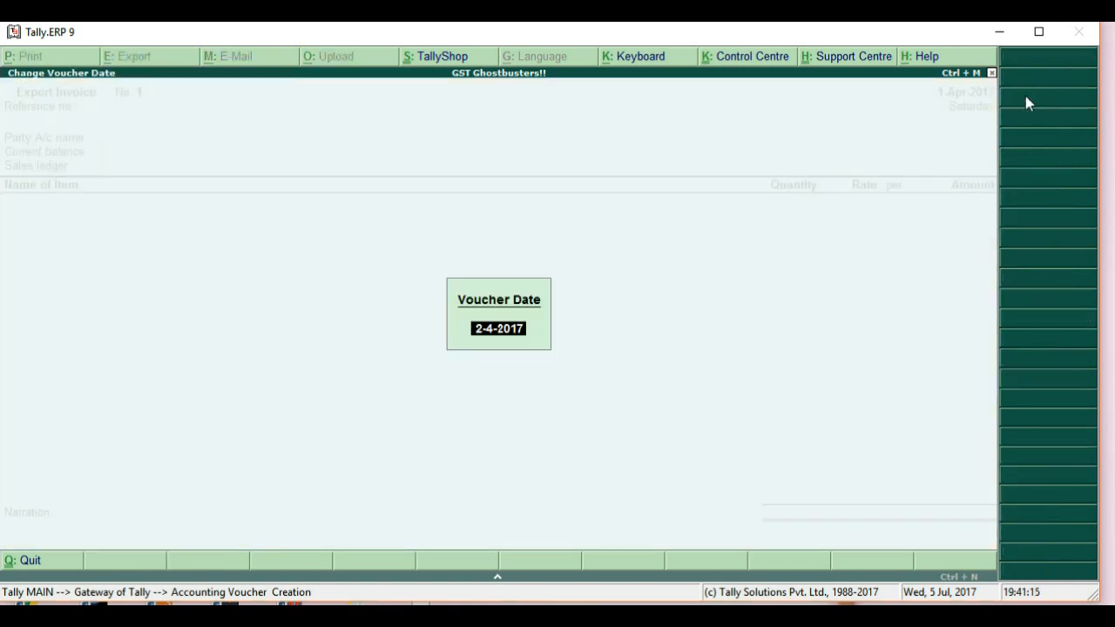
pyautogui.write('1-7')
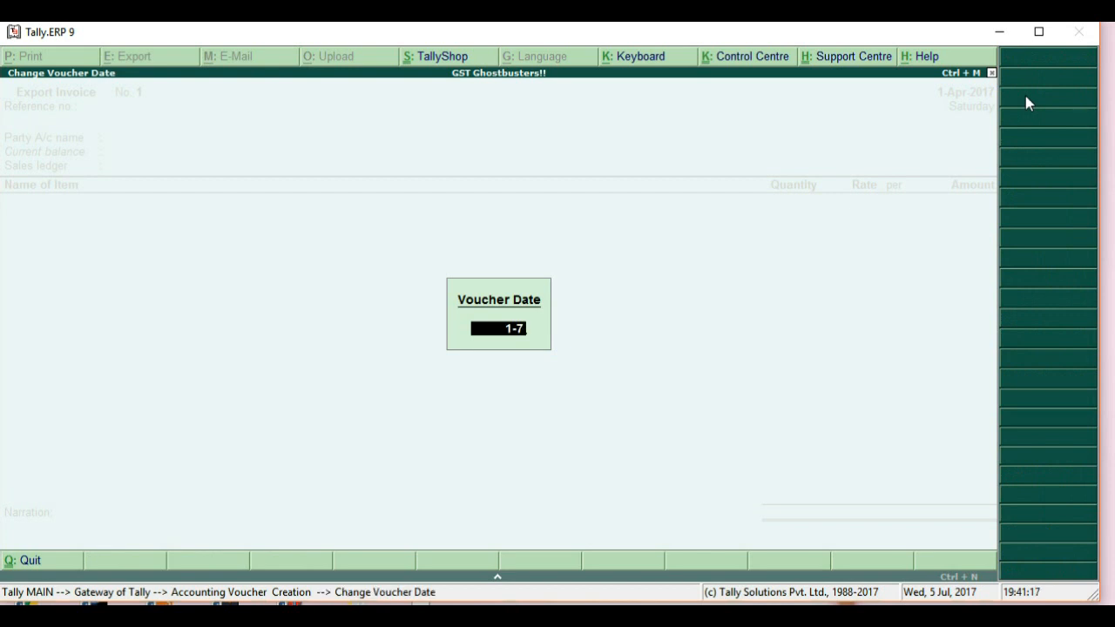
pyautogui.press('Return')
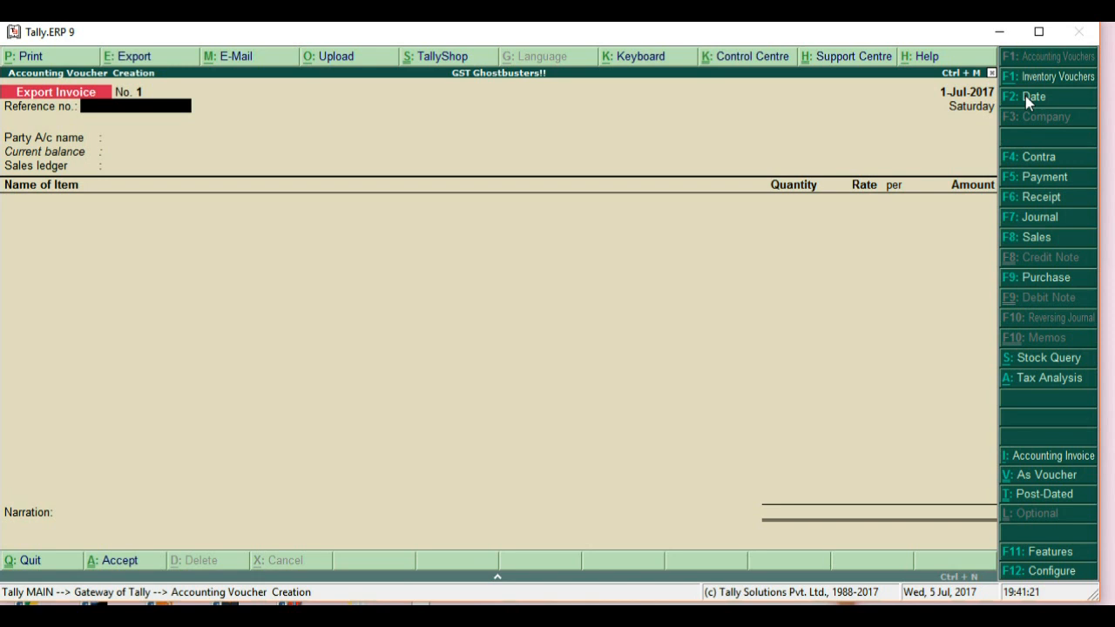
# Step: Enter reference number 1, party ABC Trading Co and sales ledger Export Sales on the export invoice
pyautogui.write('1')
pyautogui.press('Return')
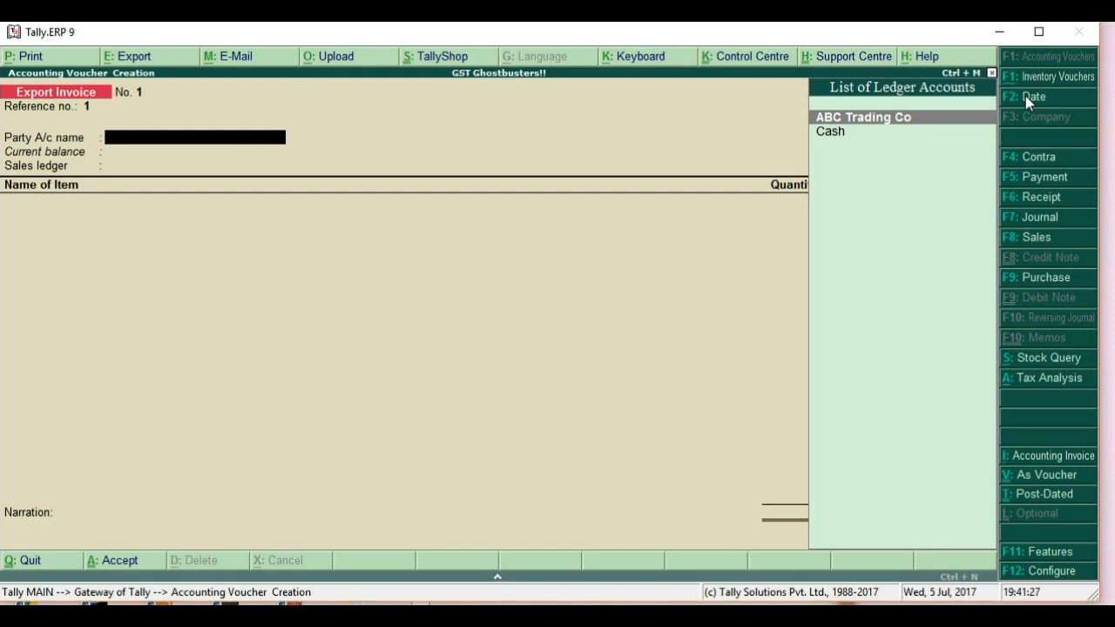
pyautogui.press('Return')
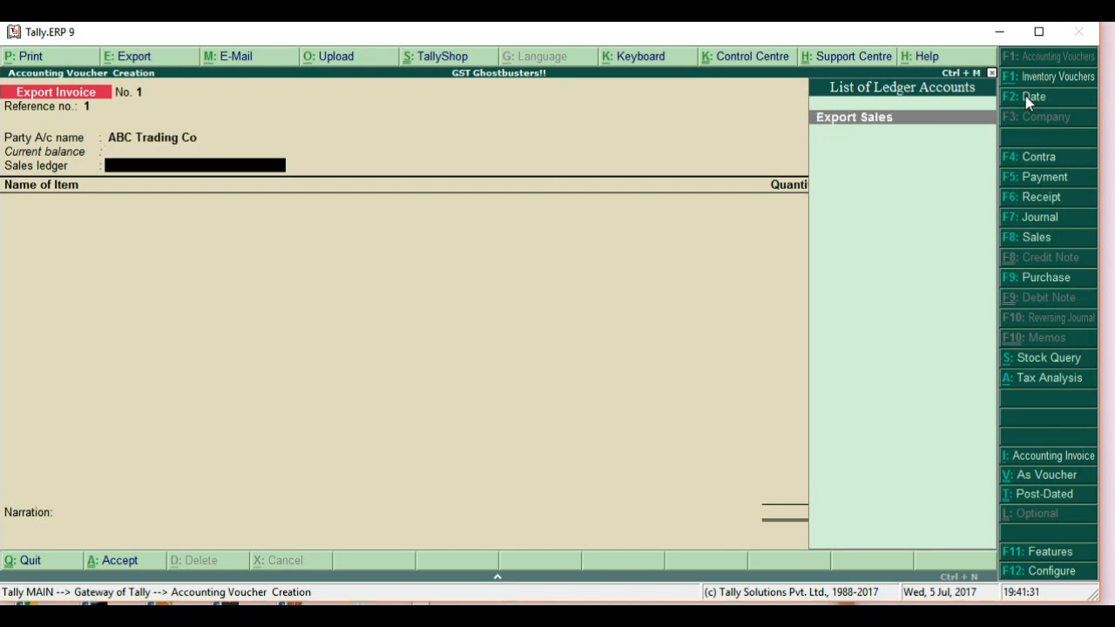
pyautogui.press('Return')
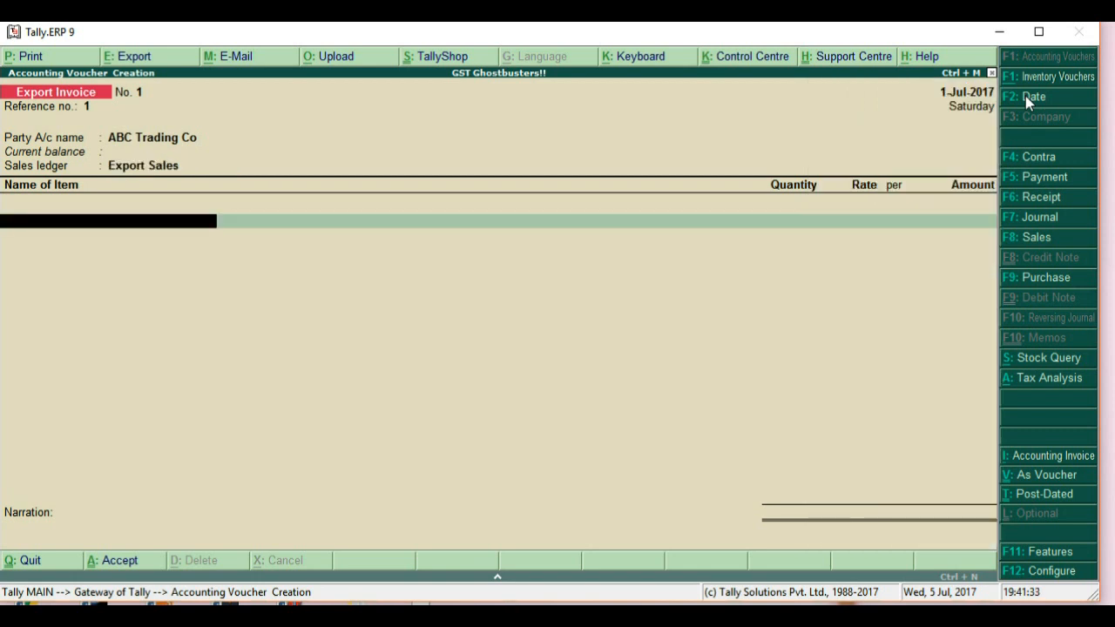
# Step: Add the stock item Cement to the invoice with the description A Grade
pyautogui.write('C')
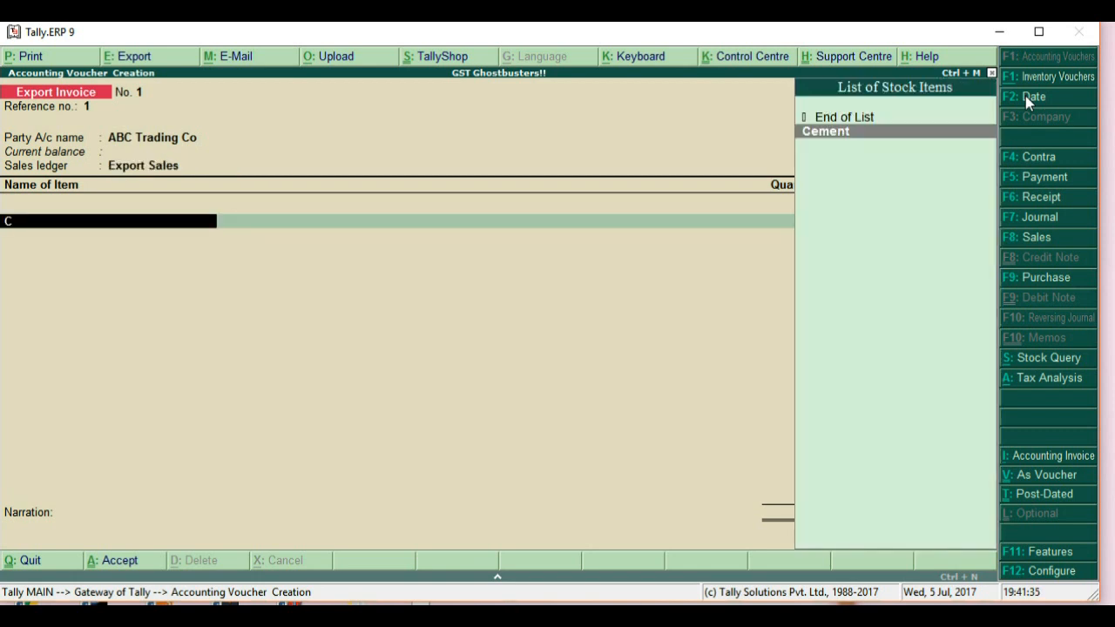
pyautogui.write('e')
pyautogui.press('Return')
pyautogui.write('A Grade')
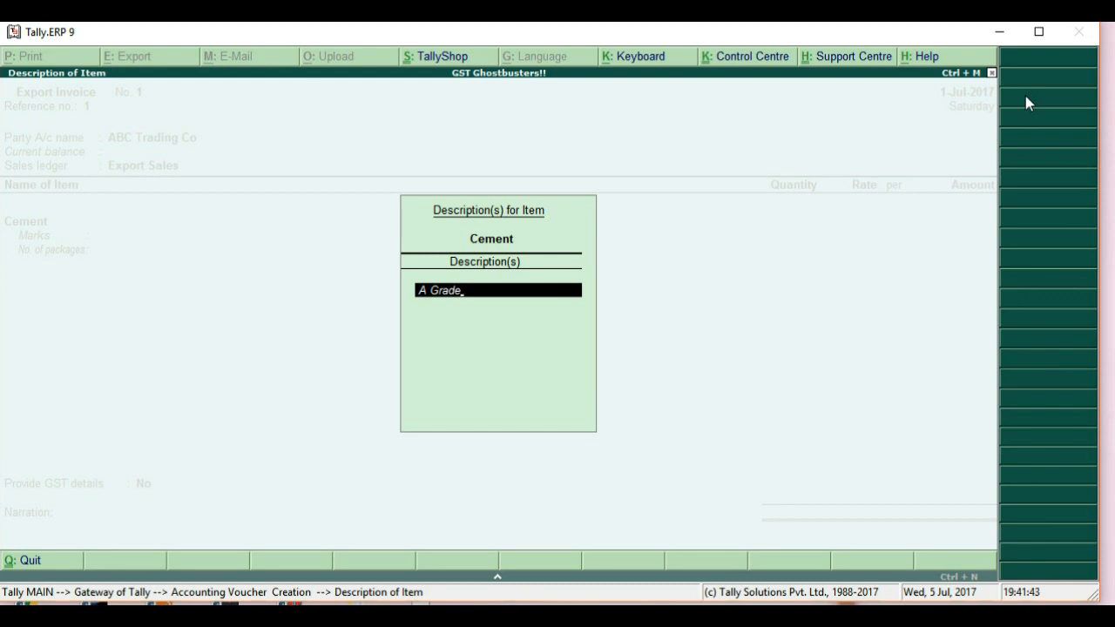
pyautogui.press('Return')
pyautogui.press('Return')
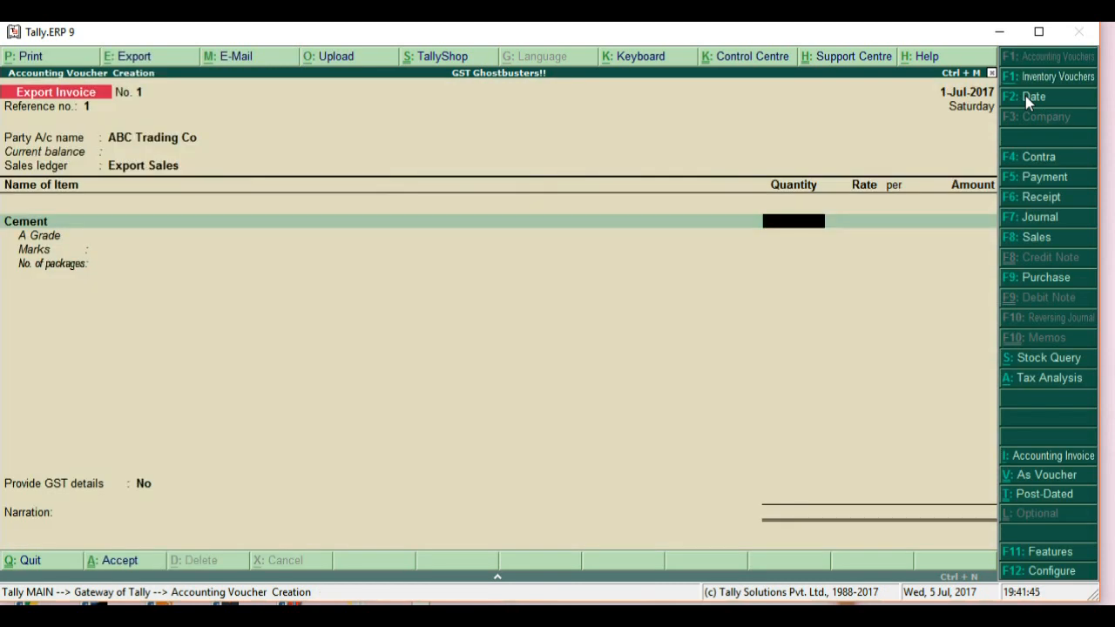
# Step: Enter a Cement quantity of 1000 MT at $10 per MT, with an exchange rate of ₹65/$
pyautogui.write('1000')
pyautogui.press('Return')
pyautogui.press('Return')
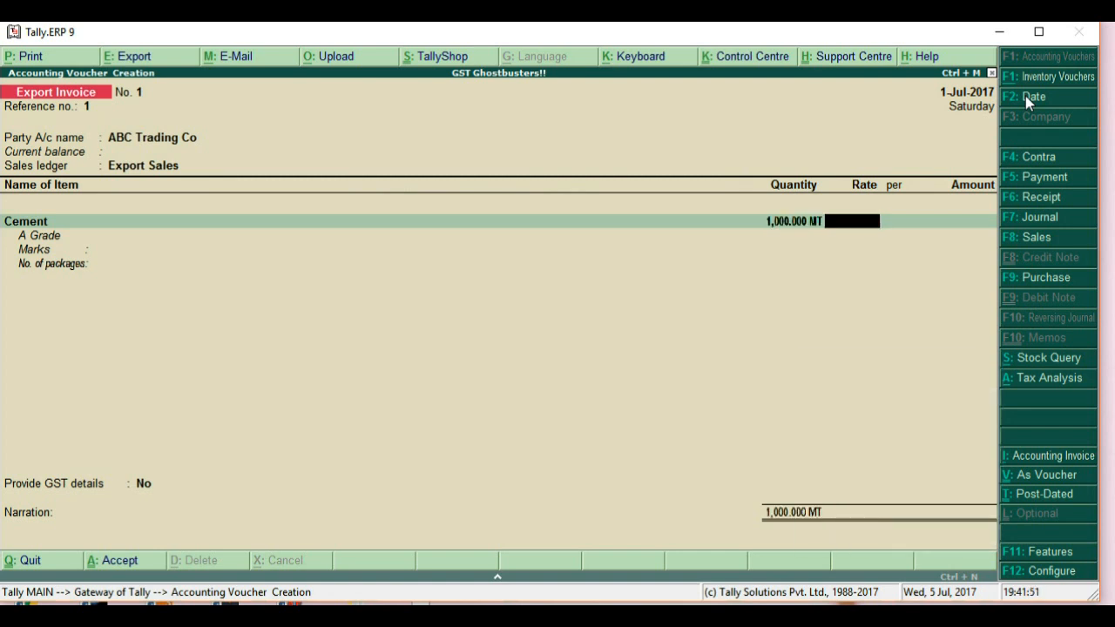
pyautogui.write('$10')
pyautogui.press('Return')
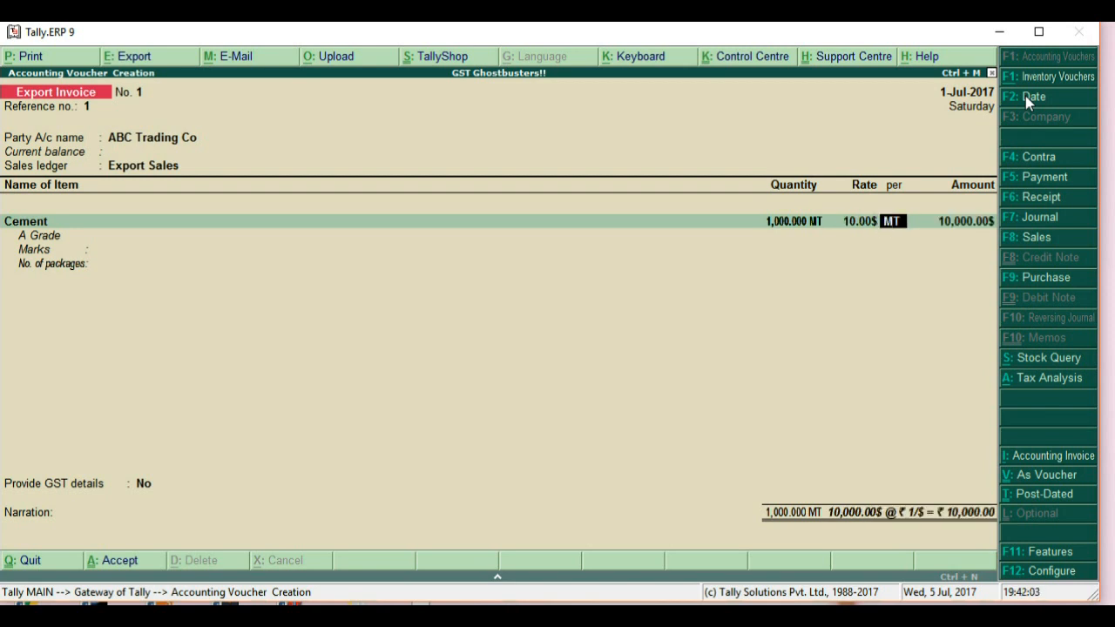
pyautogui.press('Return')
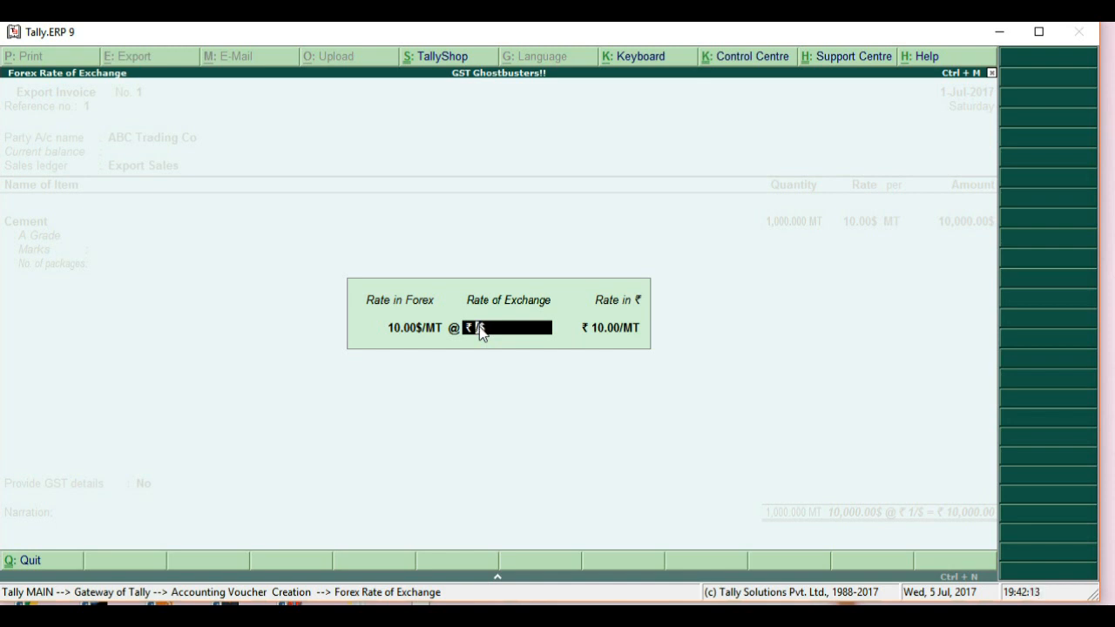
pyautogui.write('65/$.')
pyautogui.press('Return')
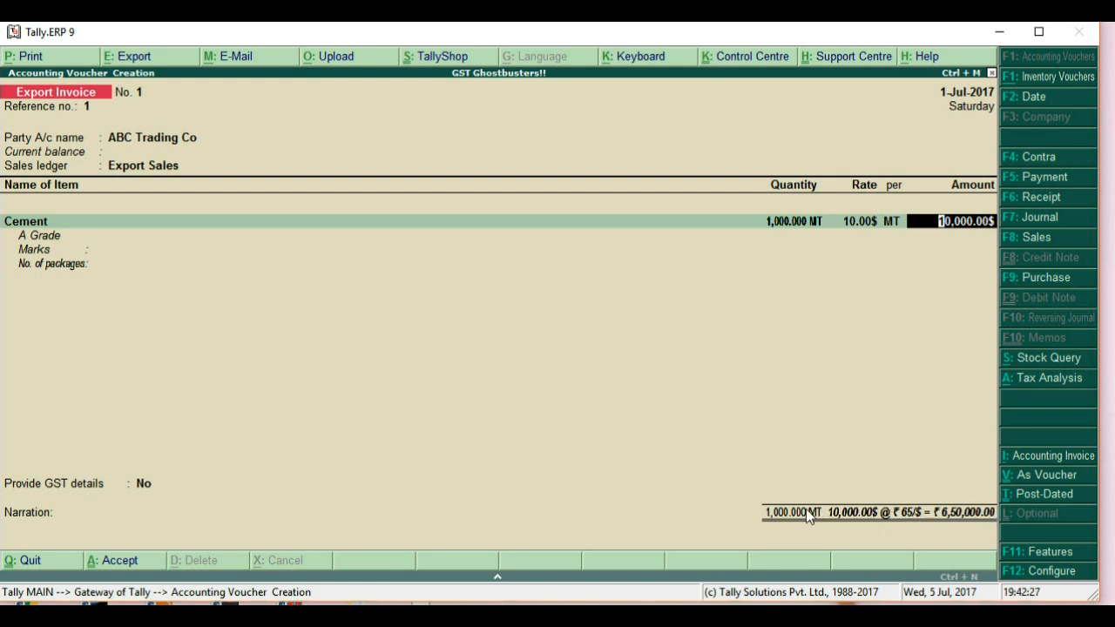
pyautogui.press('Return')
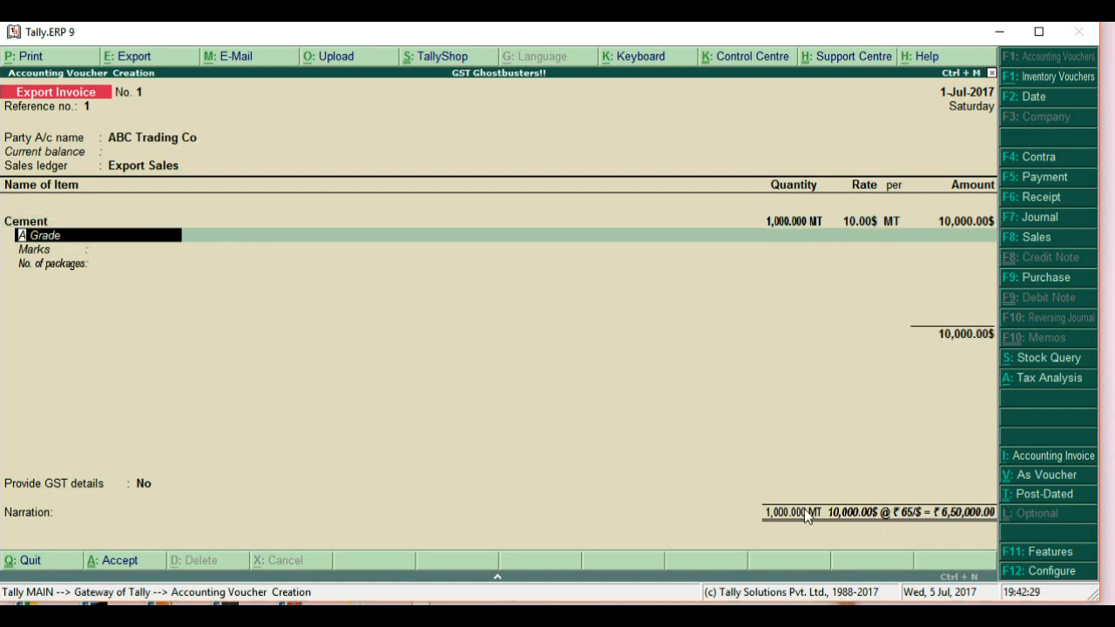
# Step: Keep the A Grade description and enter marks ABC and 20000 packages for the Cement item
pyautogui.press('Return')
pyautogui.press('Return')
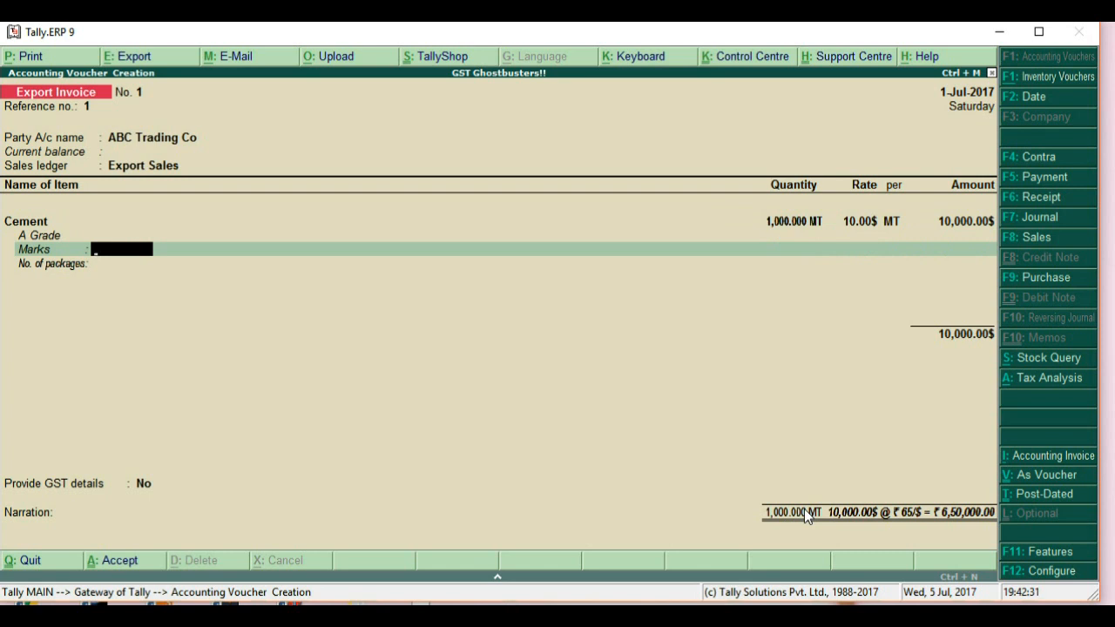
pyautogui.write('ABC')
pyautogui.press('Return')
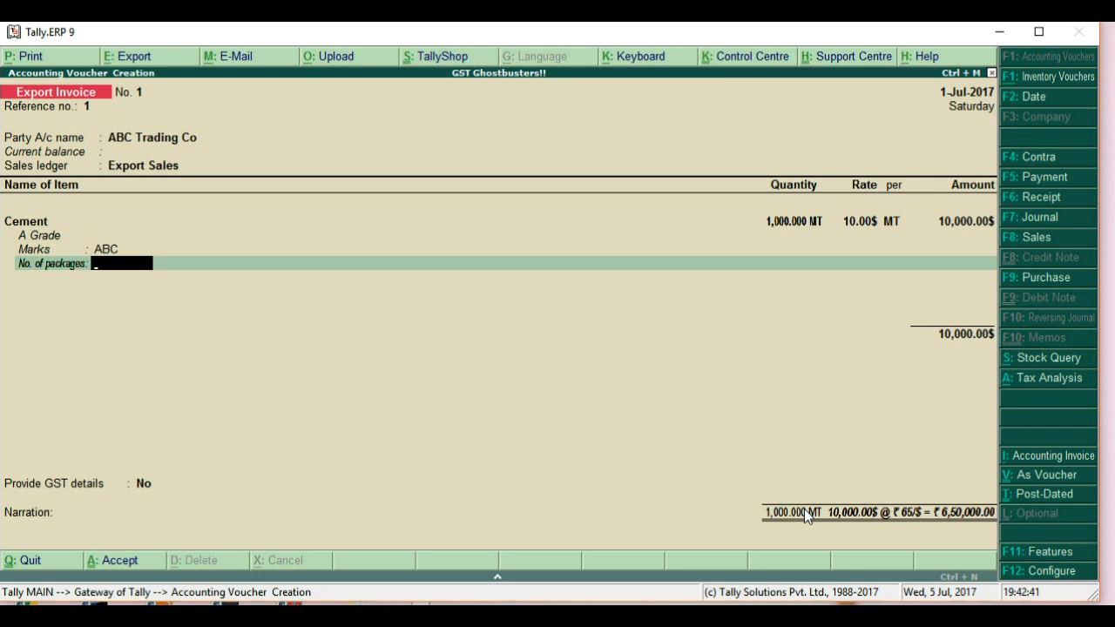
pyautogui.write('20000')
pyautogui.press('Return')
pyautogui.press('Return')
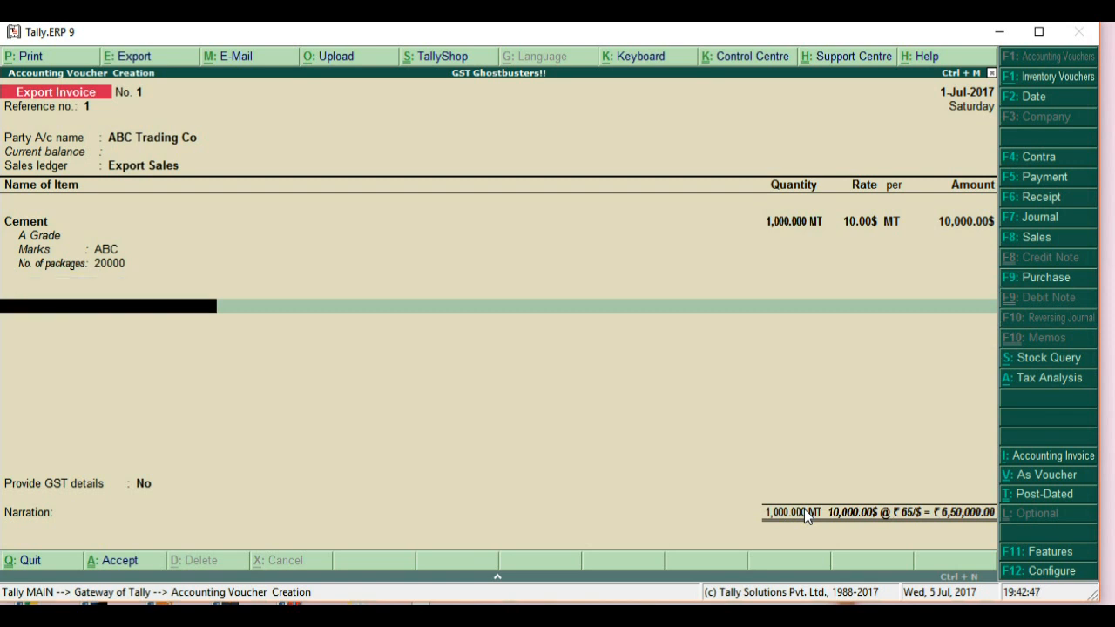
# Step: End the item list and provide GST export details with shipping bill no. 12346 dated 01/07/2017
pyautogui.press('Return')
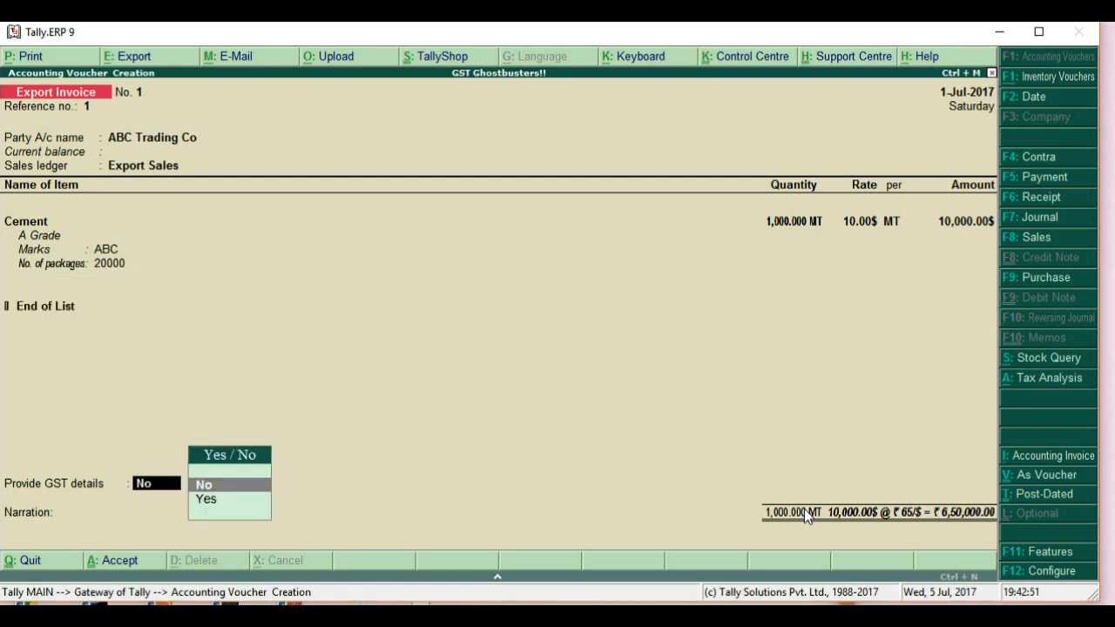
pyautogui.press('Down')
pyautogui.press('Return')
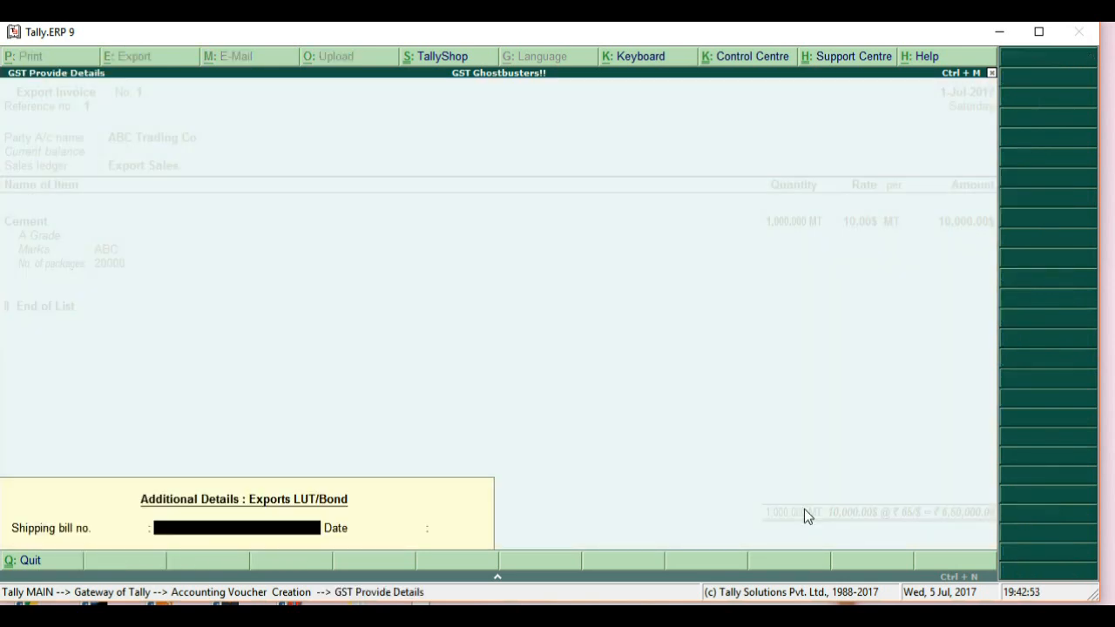
pyautogui.write('12346')
pyautogui.press('Return')
pyautogui.write('01/07/2017')
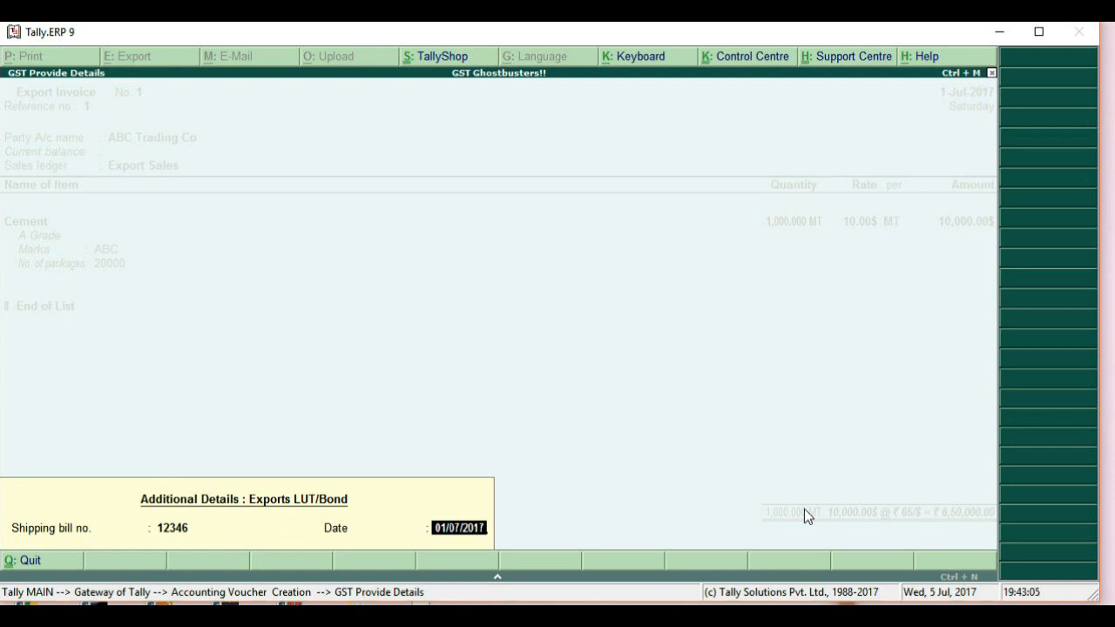
pyautogui.press('Return')
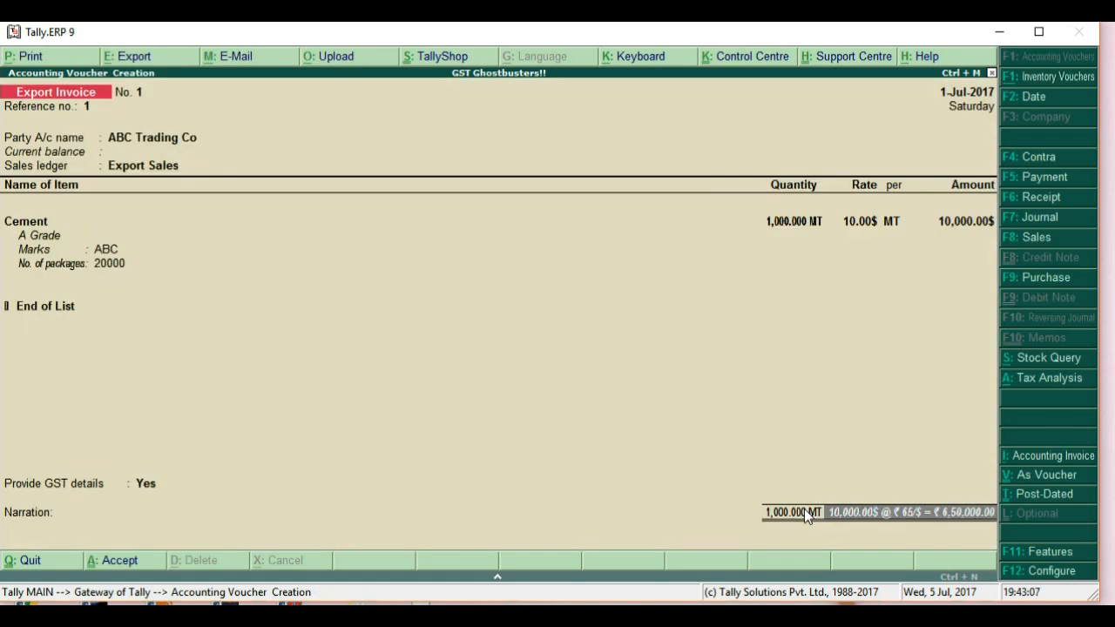
# Step: Leave the narration blank and save the export invoice
pyautogui.press('Return')
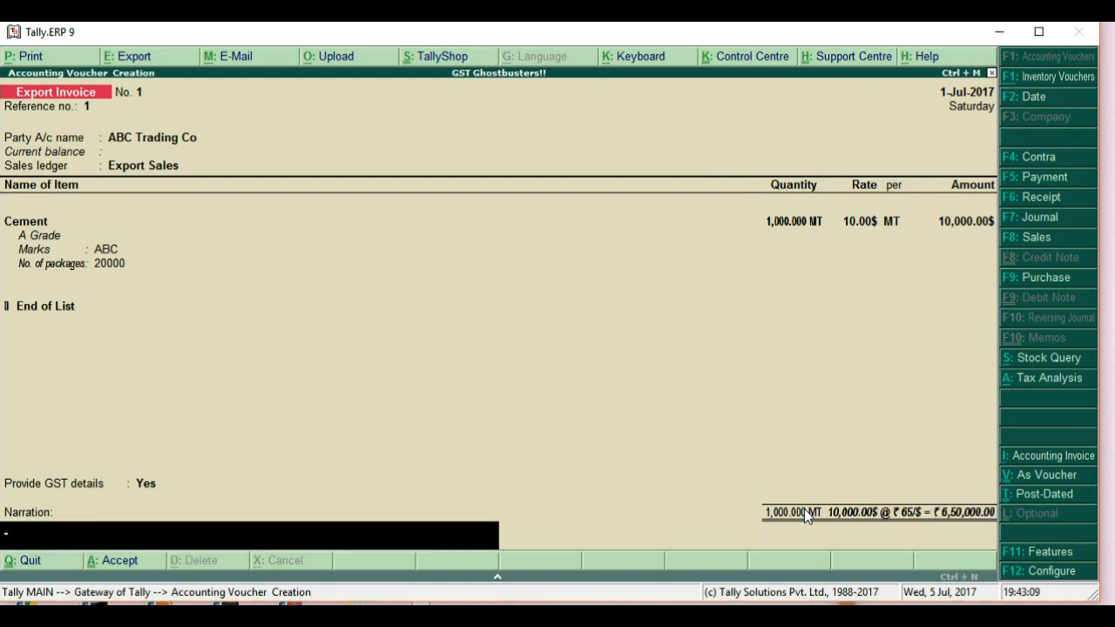
pyautogui.press('Return')
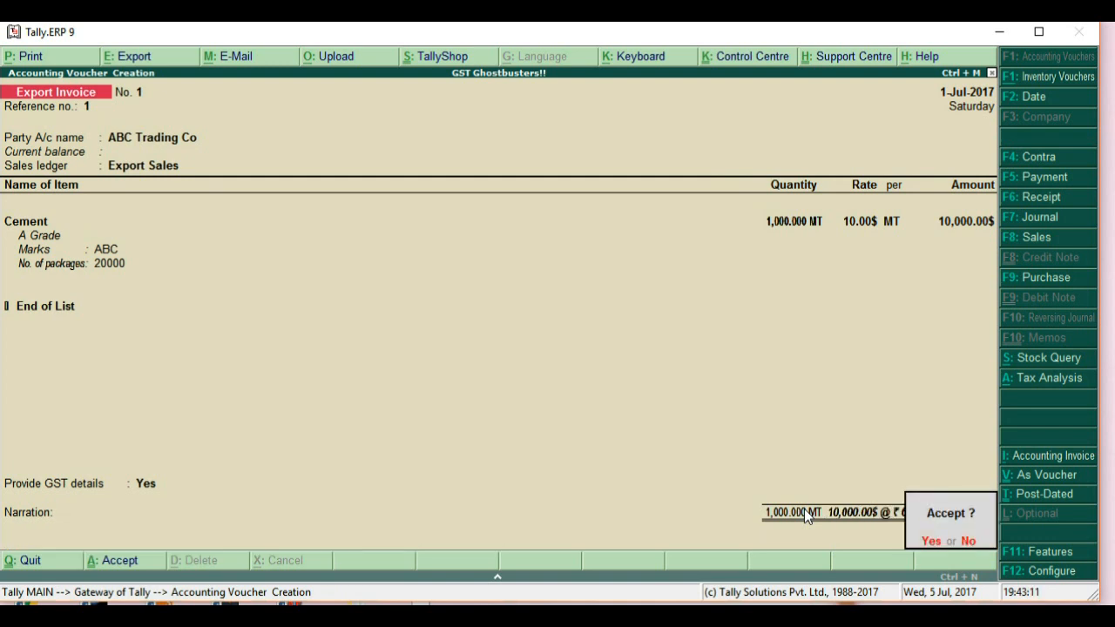
pyautogui.press('Return')
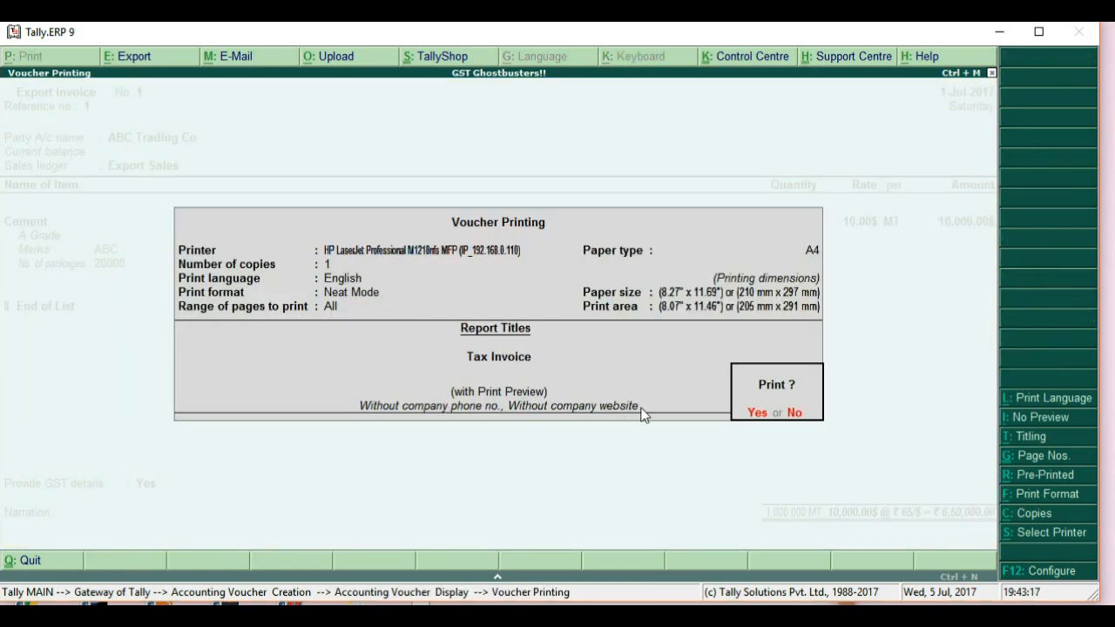
# Step: Preview the invoice printout, examine its header, buyer and item details enlarged, and close the preview without printing
pyautogui.click(756, 414)
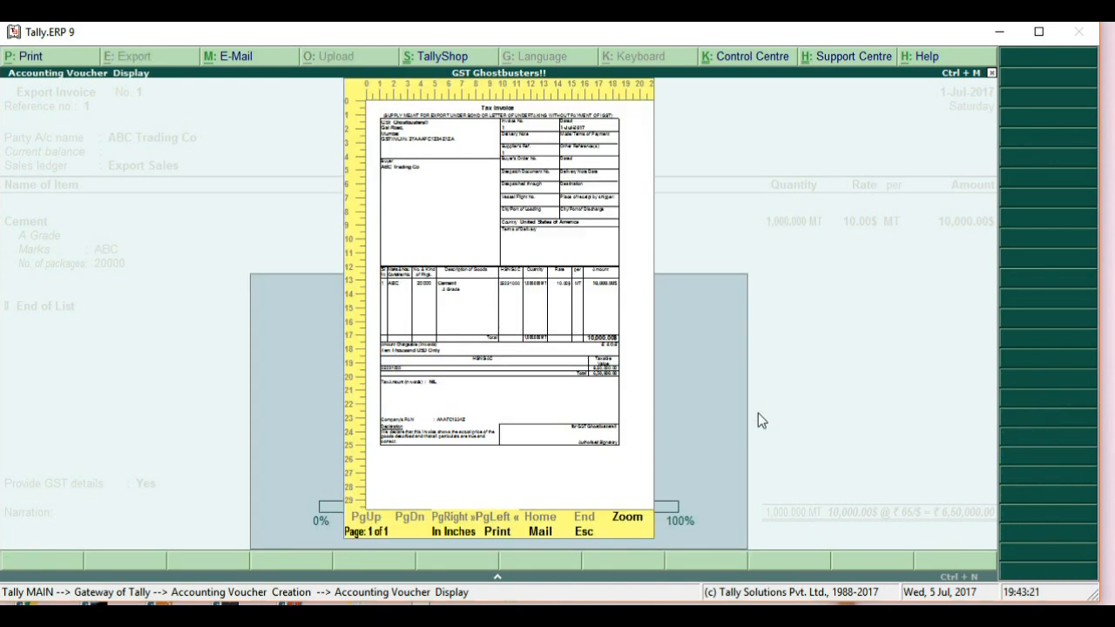
pyautogui.click(627, 520)
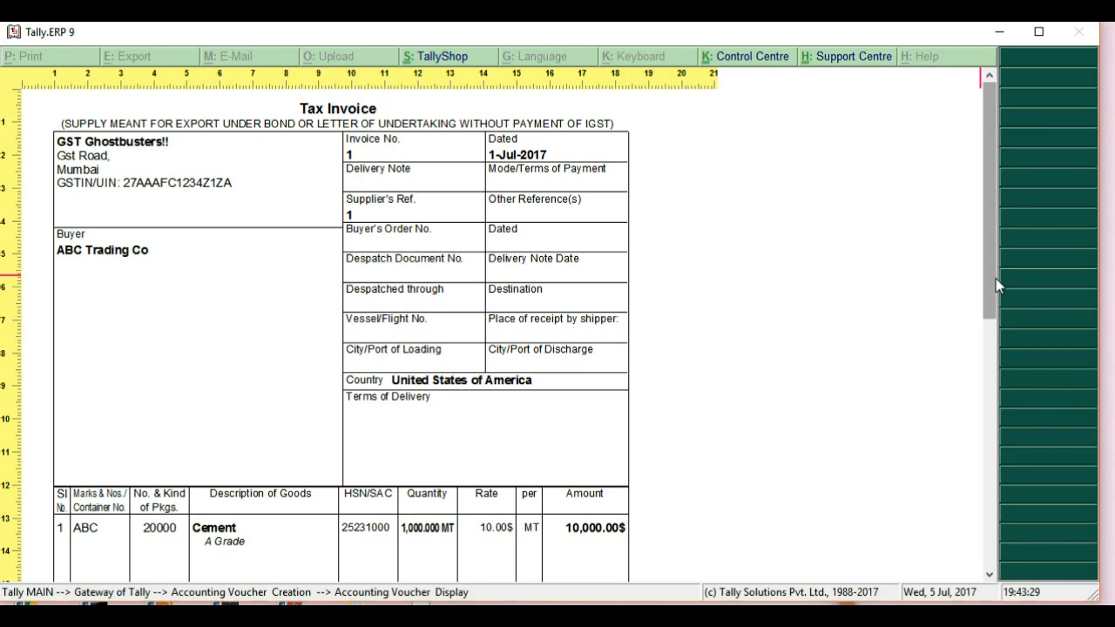
pyautogui.scroll(-1, 996, 278)
pyautogui.moveTo(990, 309); pyautogui.dragTo(987, 283)
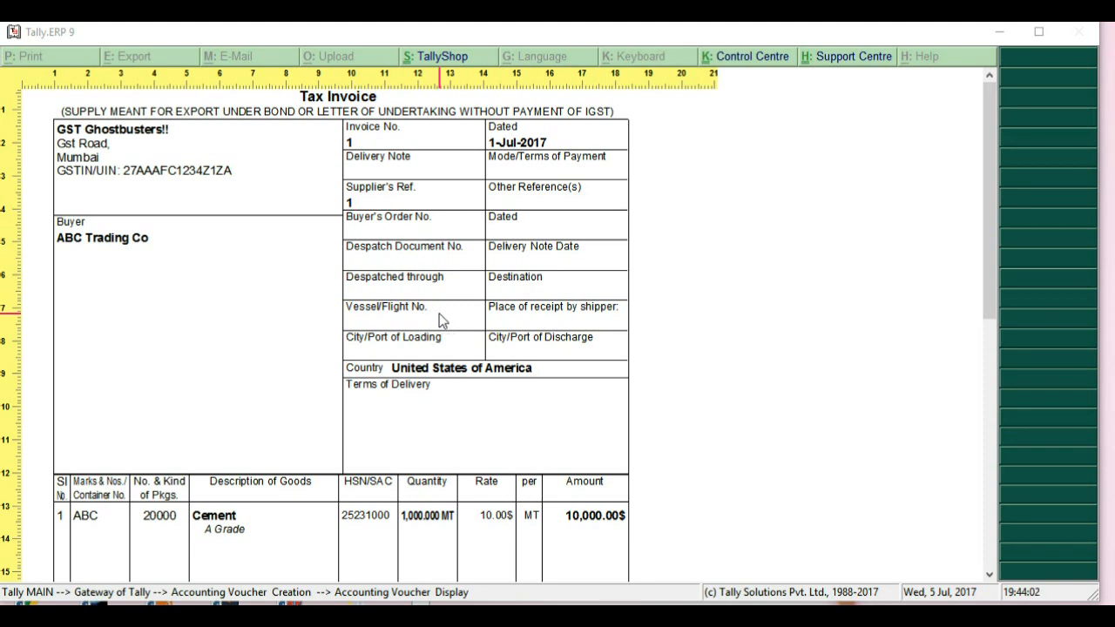
pyautogui.press('Escape')
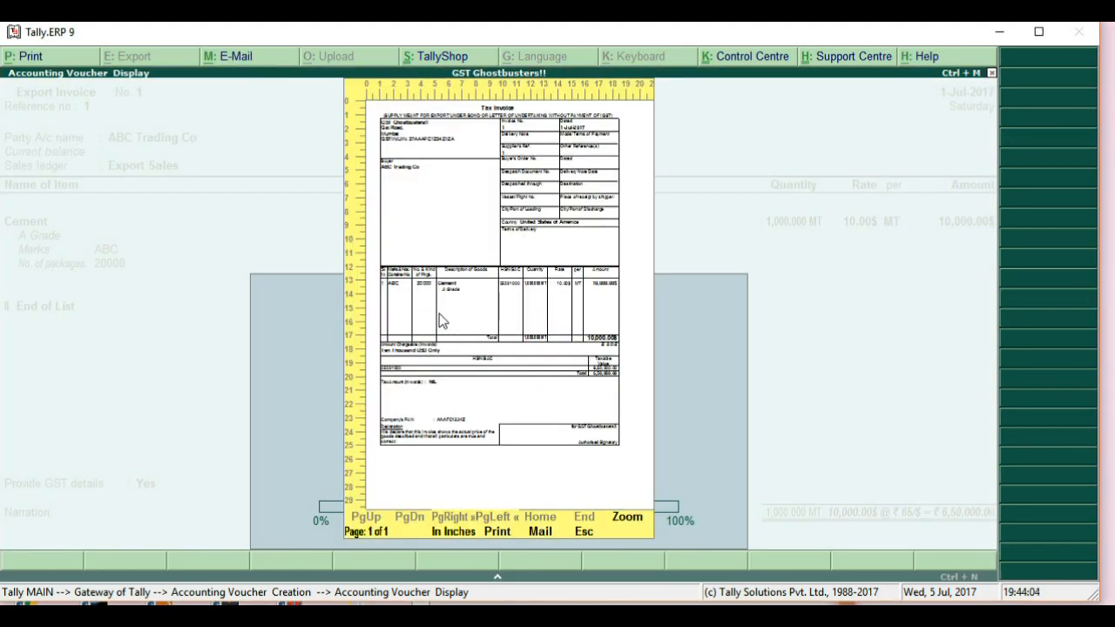
pyautogui.press('Escape')
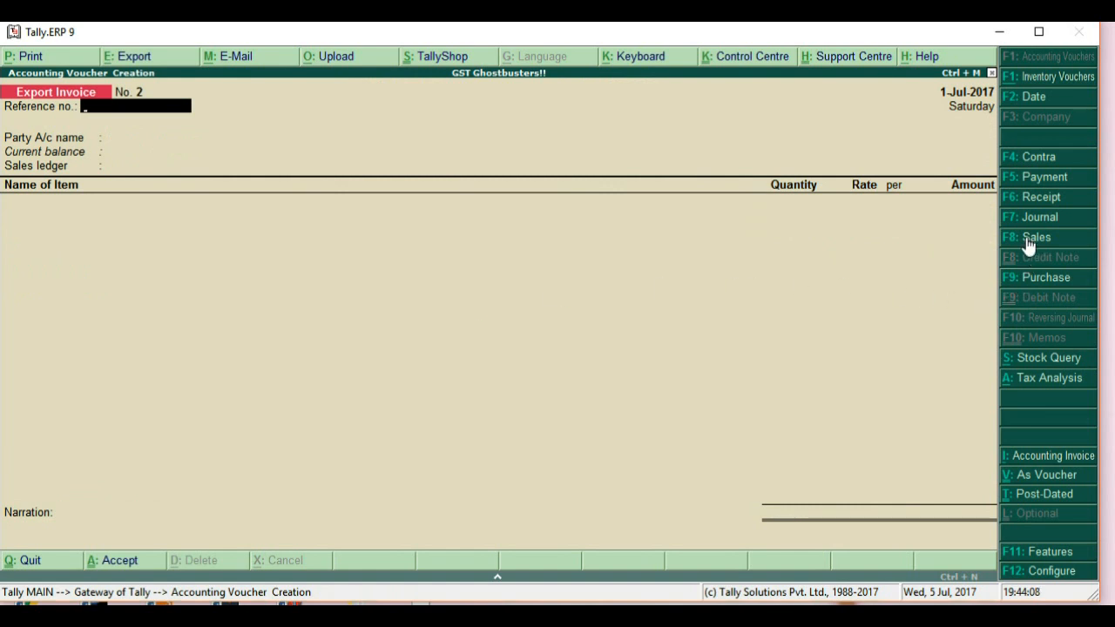
# Step: Leave voucher entry and open the Display reports from the Gateway of Tally
pyautogui.press('Escape')
pyautogui.press('y')
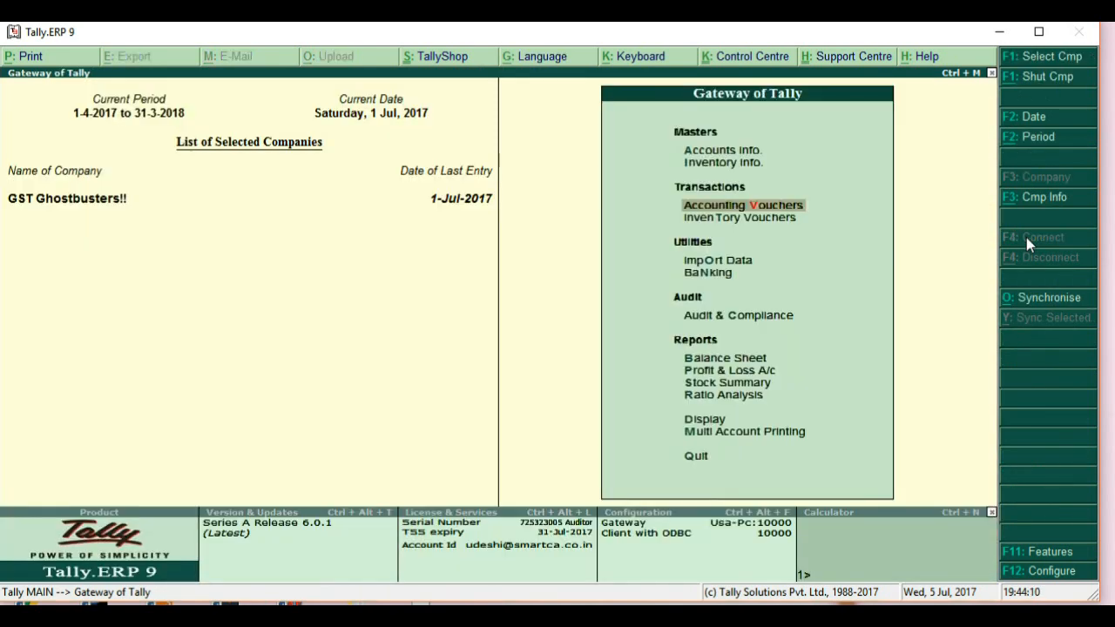
pyautogui.press('Down')
pyautogui.press('Down')
pyautogui.press('Down')
pyautogui.press('Down')
pyautogui.press('Down')
pyautogui.press('Down')
pyautogui.press('Down')
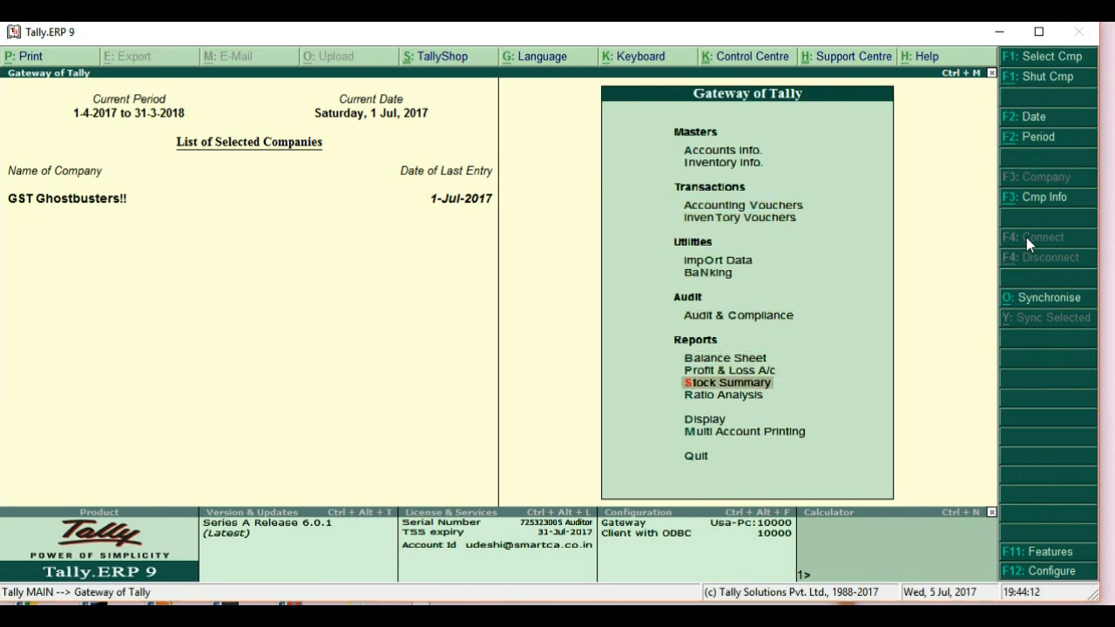
pyautogui.press('Return')
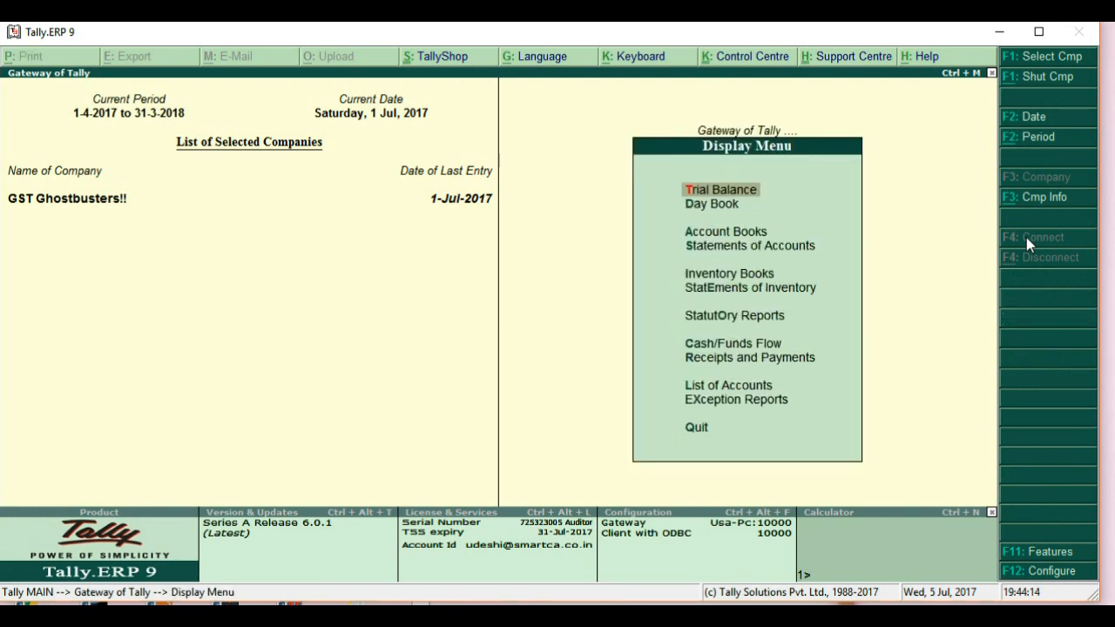
# Step: Open the Sales Register under Account Books
pyautogui.press('Down')
pyautogui.press('Down')
pyautogui.press('Down')
pyautogui.press('Down')
pyautogui.press('Down')
pyautogui.press('Down')
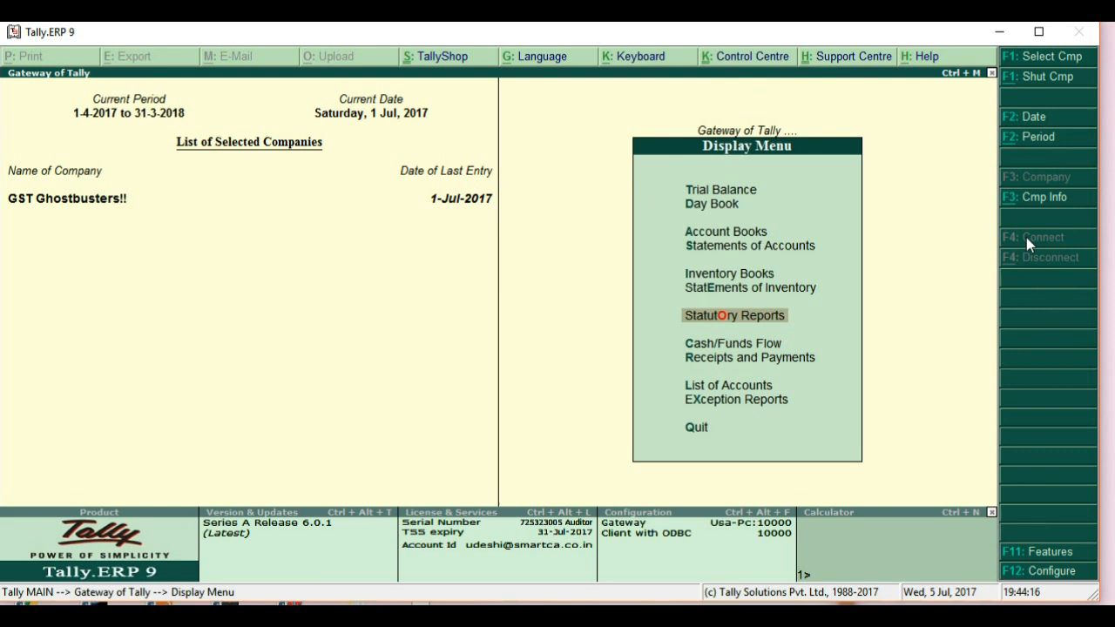
pyautogui.press('Up')
pyautogui.press('Up')
pyautogui.press('Up')
pyautogui.press('Up')
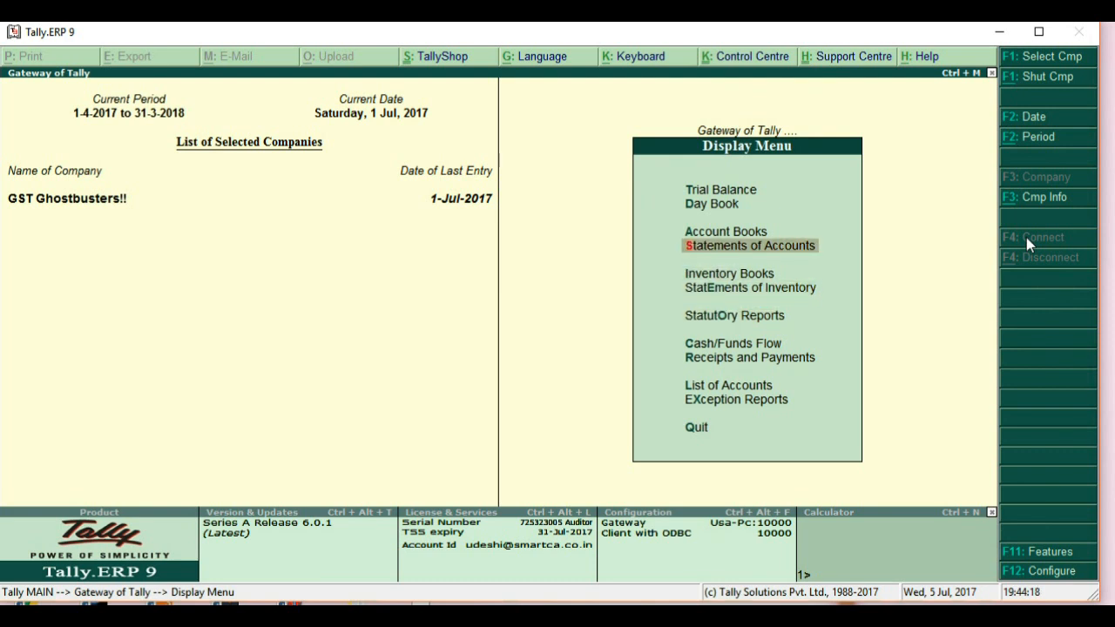
pyautogui.press('Return')
pyautogui.press('Down')
pyautogui.press('Down')
pyautogui.press('Down')
pyautogui.press('Down')
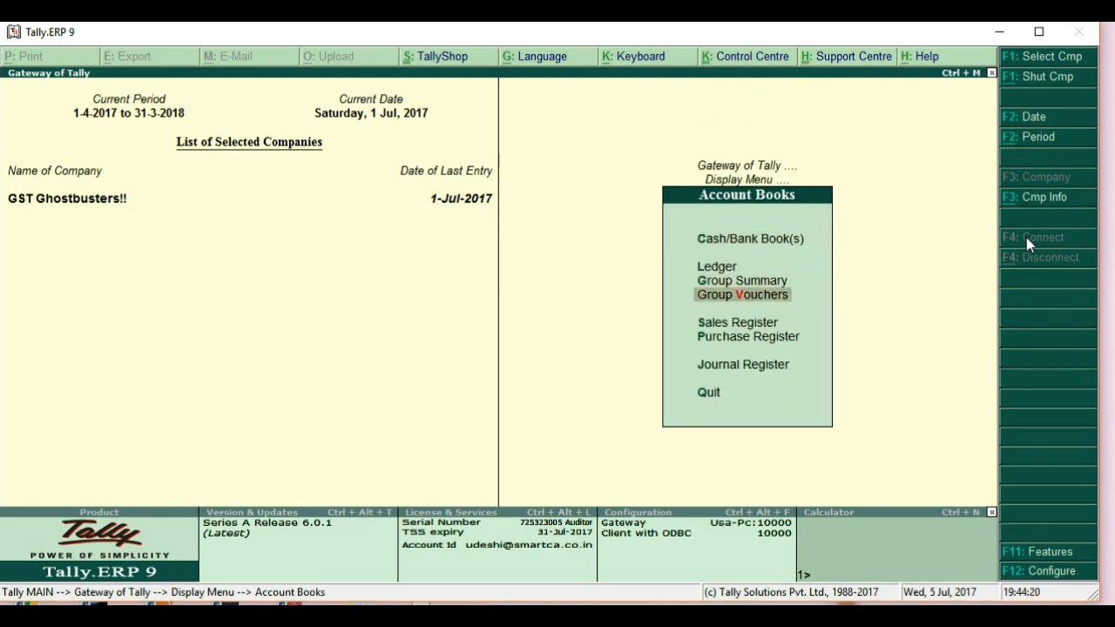
pyautogui.press('Return')
pyautogui.press('Return')
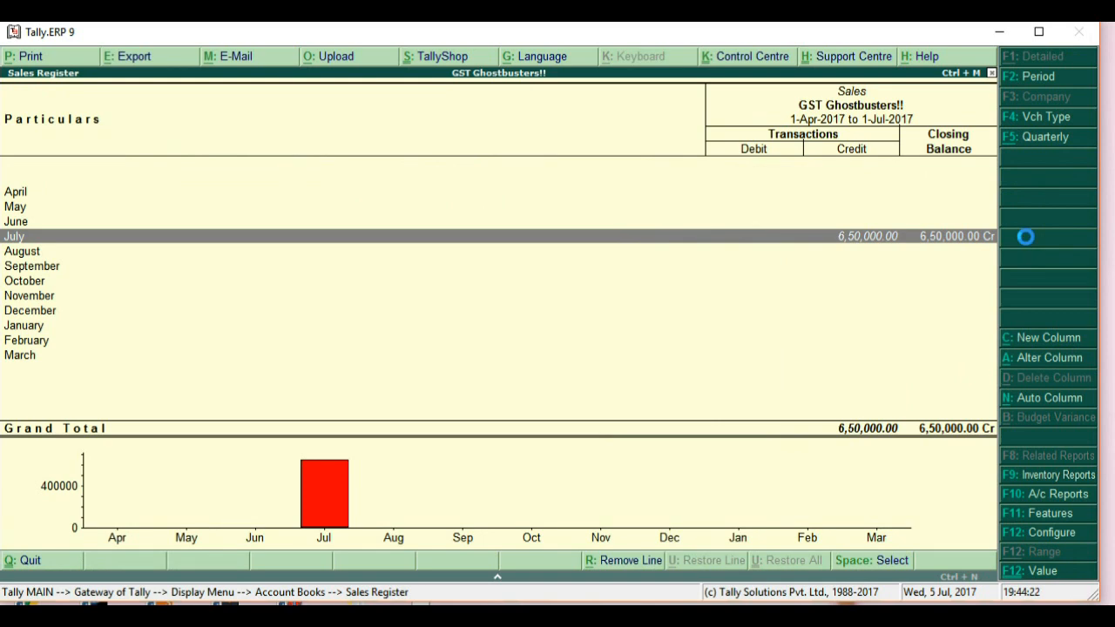
# Step: Open the July export invoice from the Sales Register for alteration
pyautogui.press('Return')
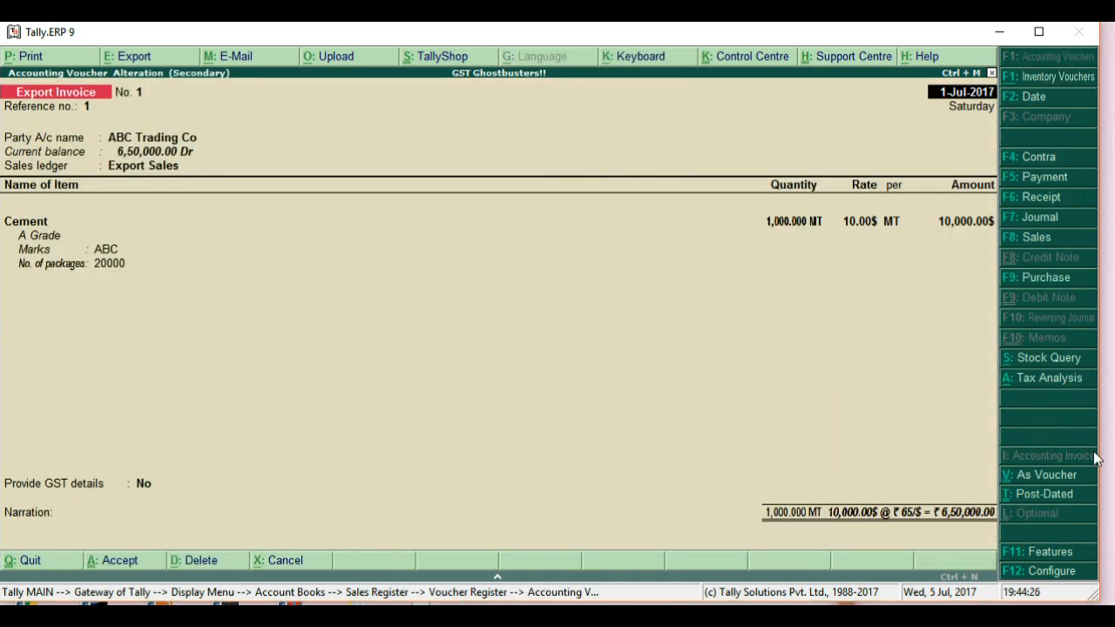
pyautogui.click(1052, 572)
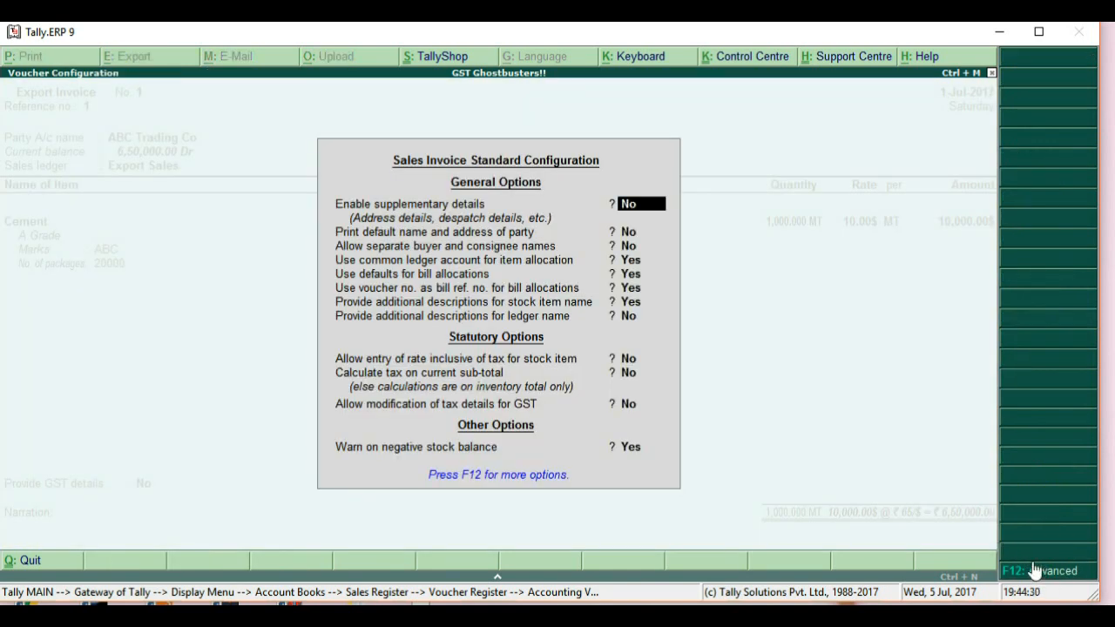
pyautogui.press('Escape')
pyautogui.press('Escape')
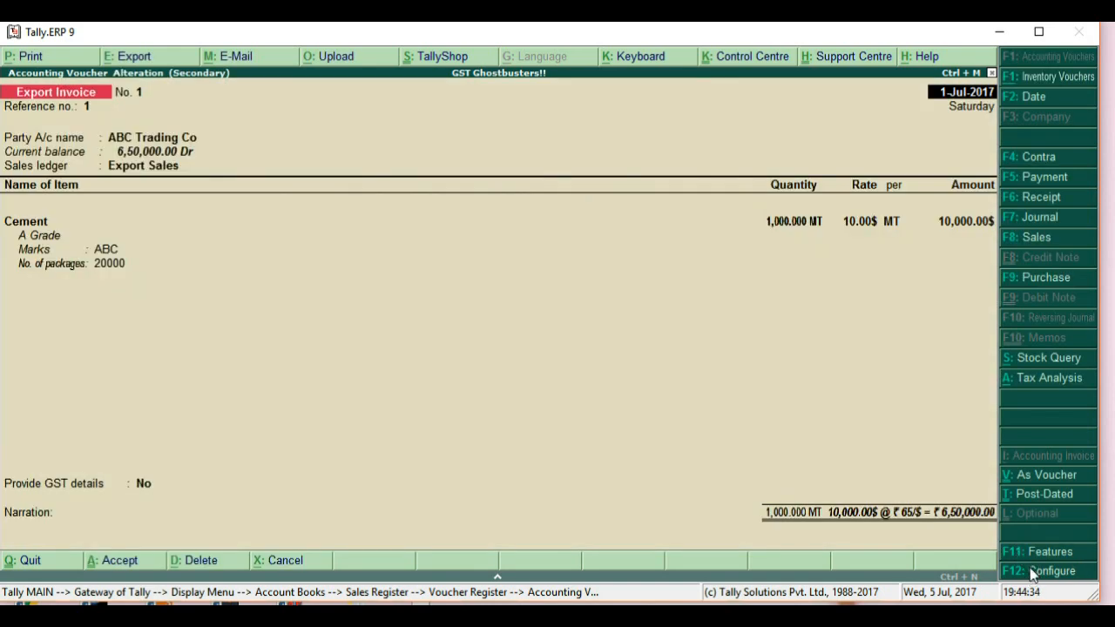
# Step: Enable supplementary details in the sales invoice standard configuration and keep the other standard options as they are
pyautogui.click(1033, 573)
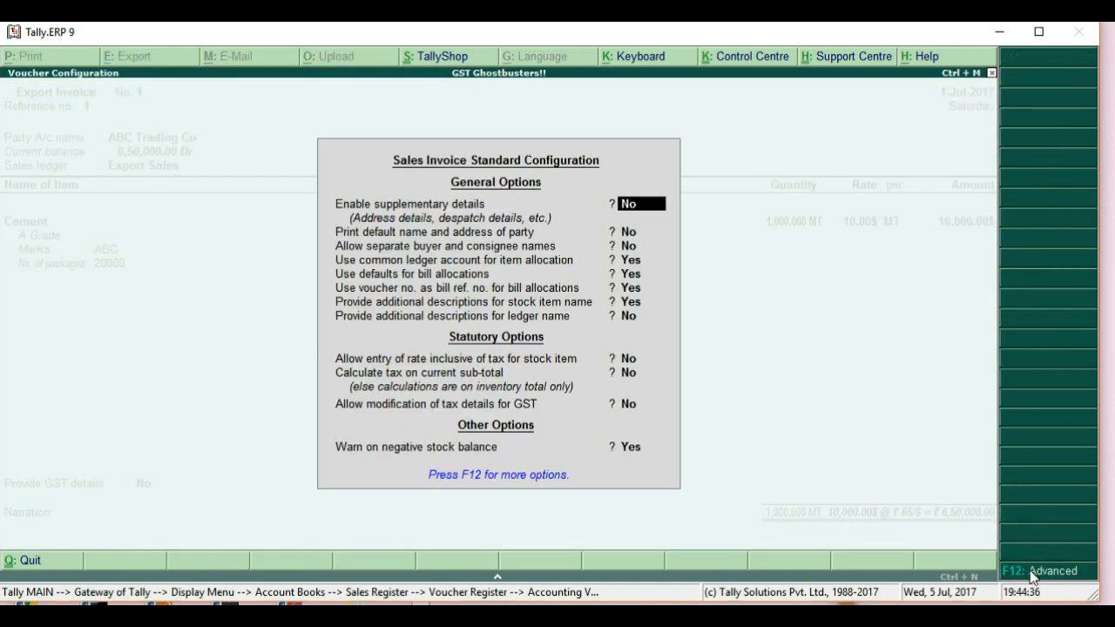
pyautogui.write('y')
pyautogui.press('Return')
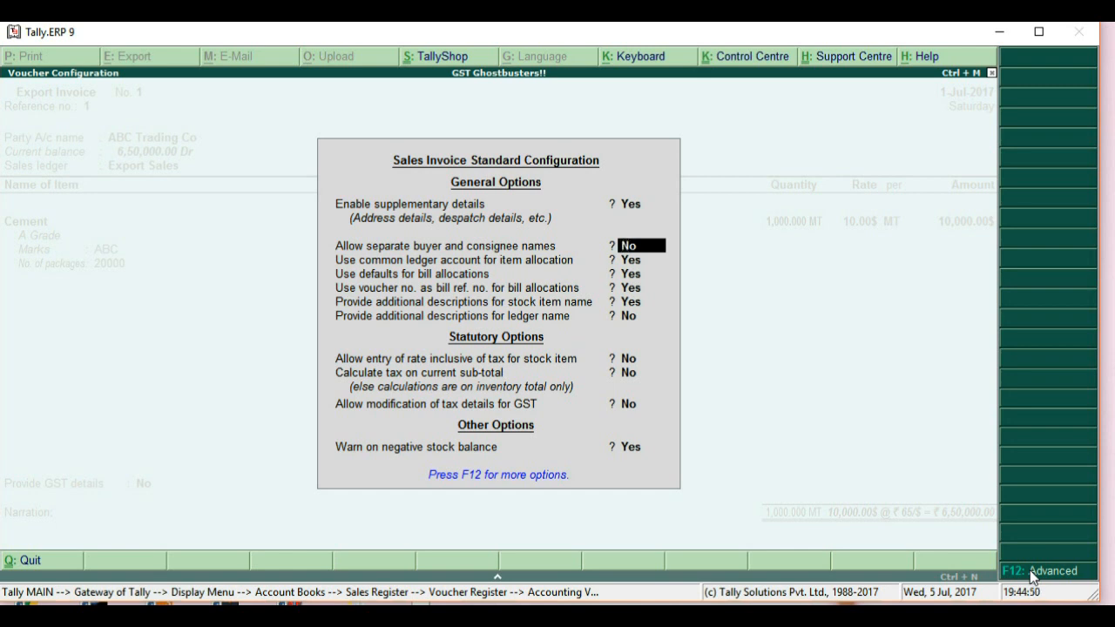
pyautogui.press('Return')
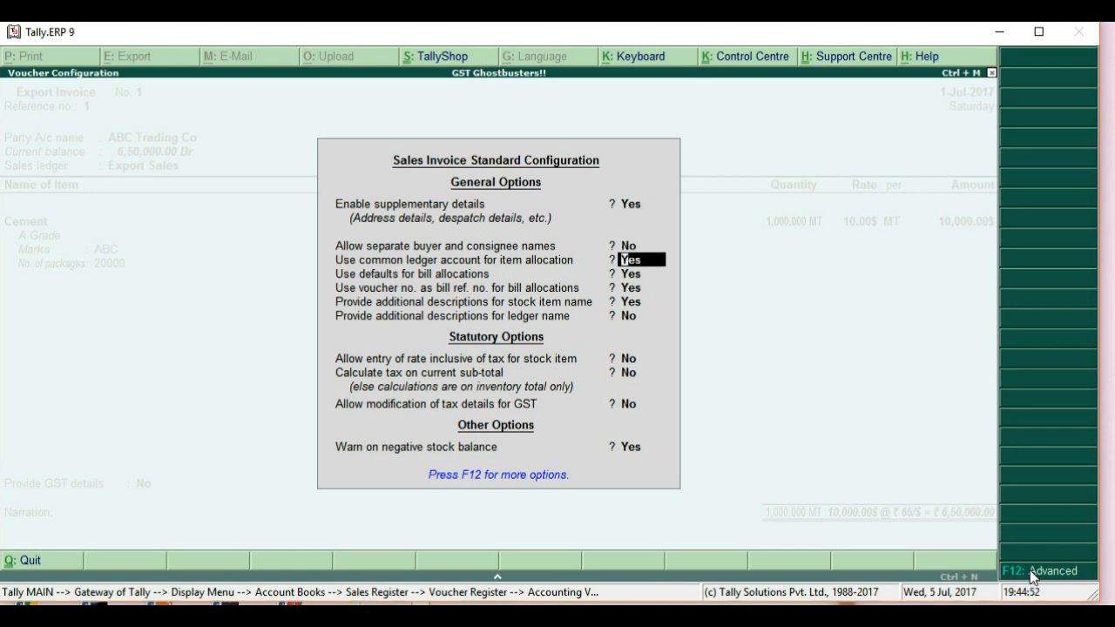
pyautogui.press('Return')
pyautogui.press('Return')
pyautogui.press('Return')
pyautogui.press('Return')
pyautogui.press('Return')
pyautogui.press('Return')
pyautogui.press('Return')
pyautogui.press('Return')
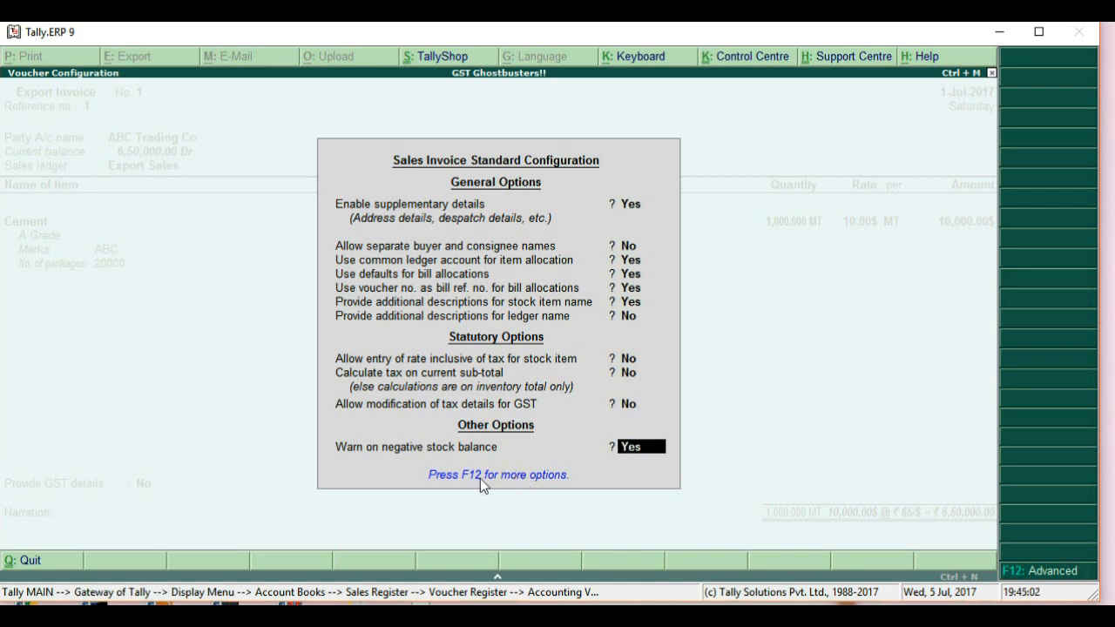
# Step: Review the exporters' options in the advanced configuration, keep shipping details, marks and package details set to Yes, and accept the configuration
pyautogui.press('F12')
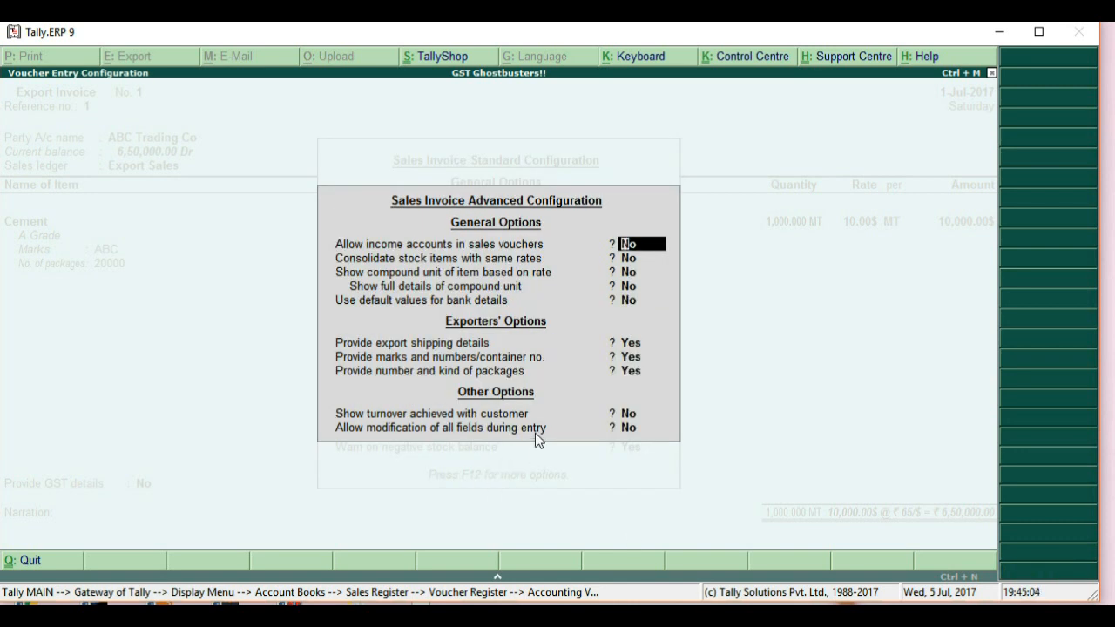
pyautogui.click(632, 345)
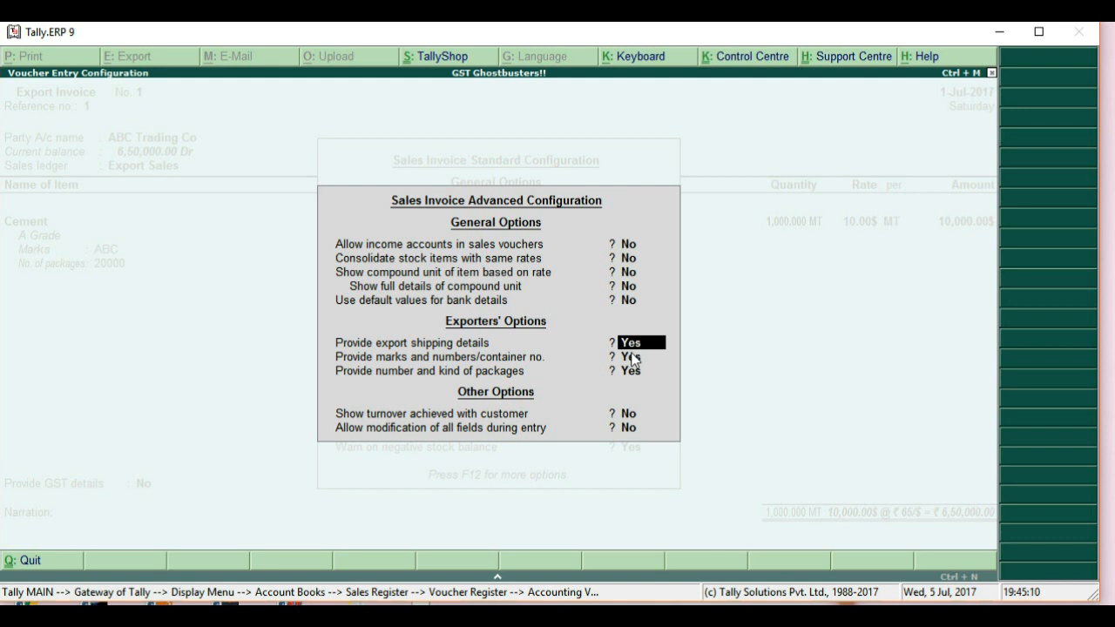
pyautogui.click(631, 355)
pyautogui.click(629, 372)
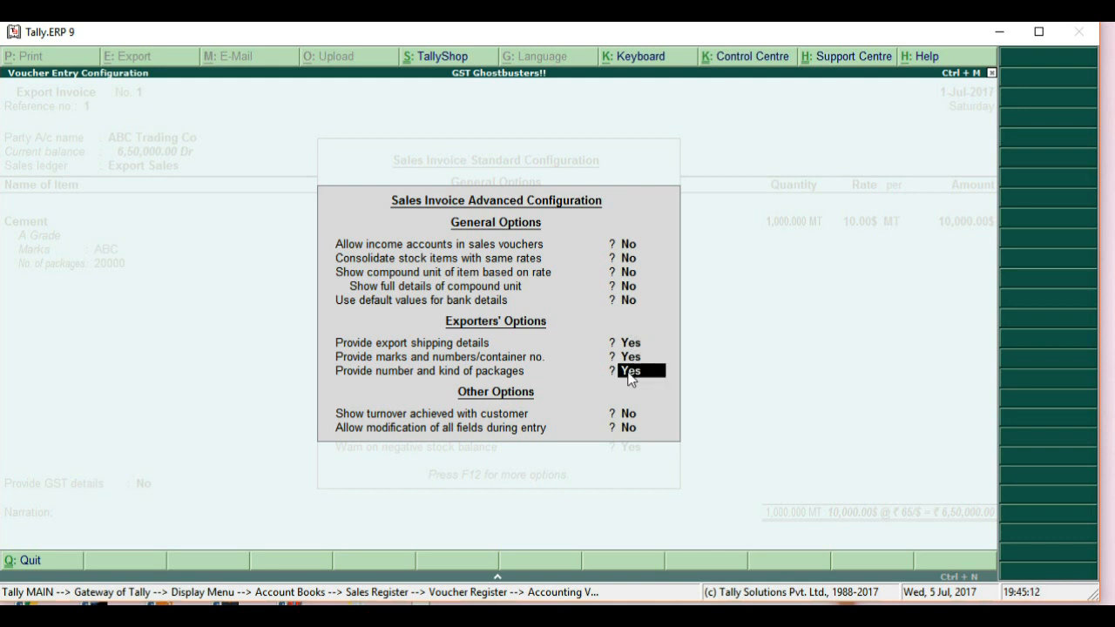
pyautogui.press('Return')
pyautogui.press('Return')
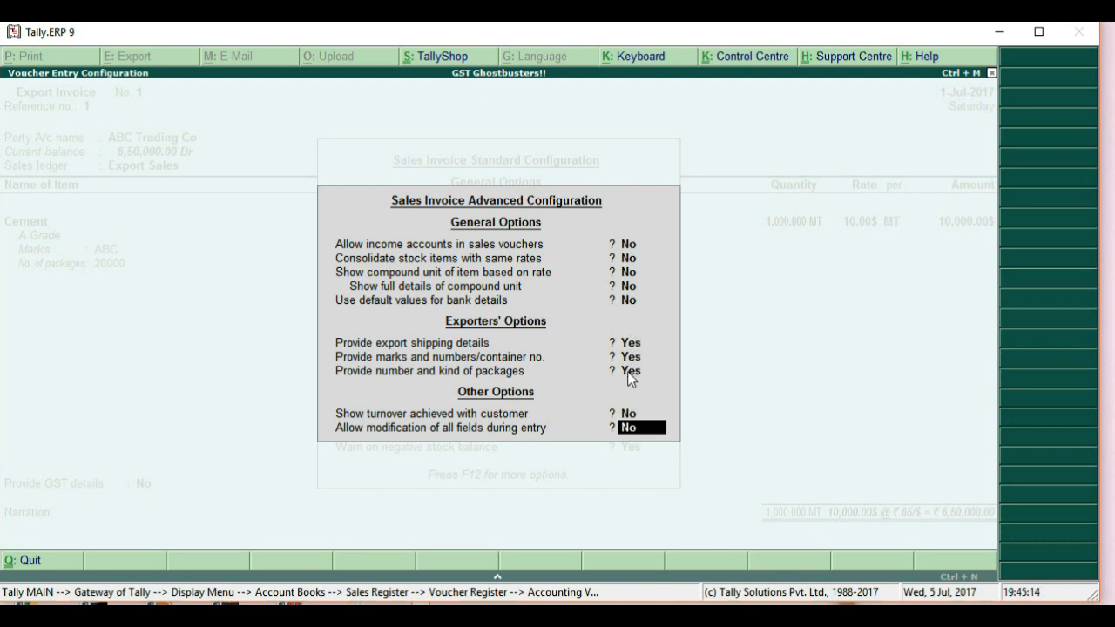
pyautogui.press('Return')
pyautogui.press('Return')
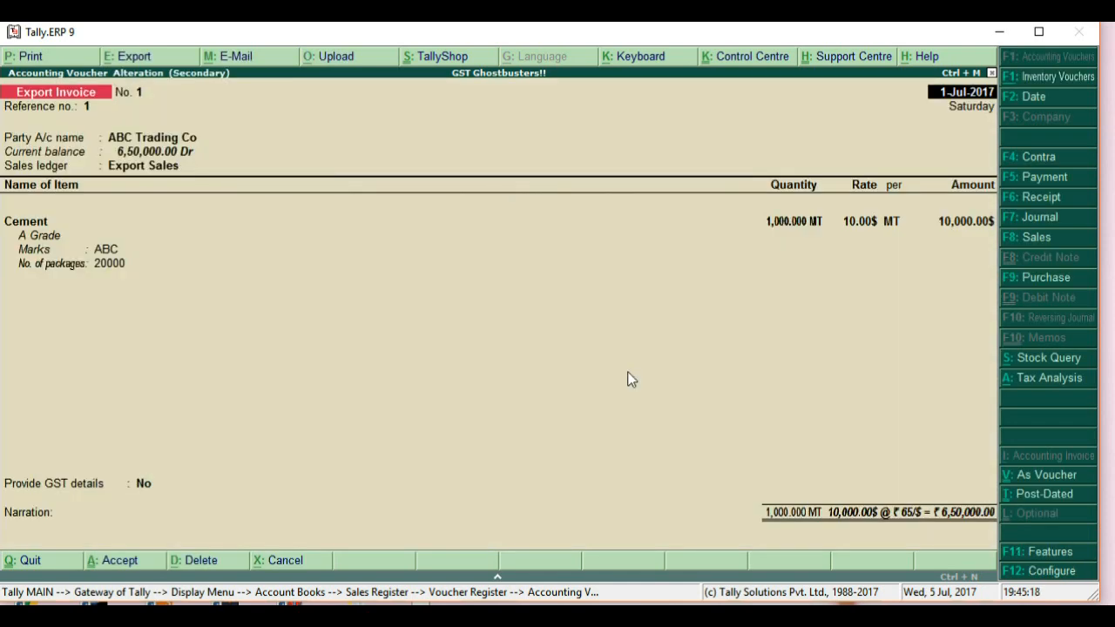
# Step: Fill in the despatch details: delivery note 1 dated 1-Jul-2017, despatch document 1, despatched through Ship, destination USA
pyautogui.press('Return')
pyautogui.press('Return')
pyautogui.press('Return')
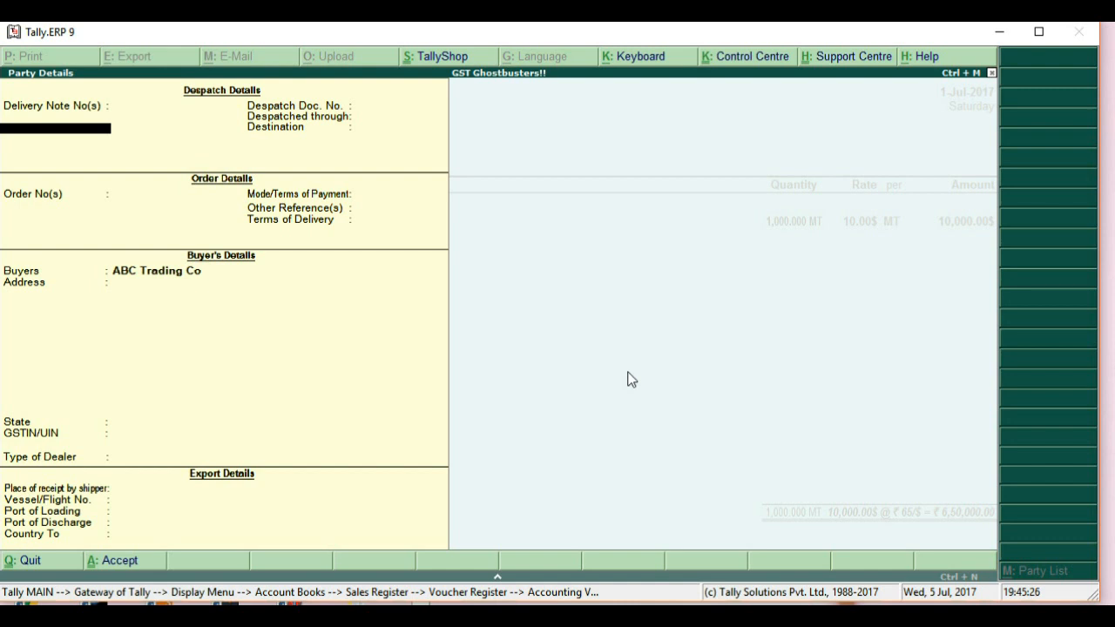
pyautogui.write('1')
pyautogui.press('Return')
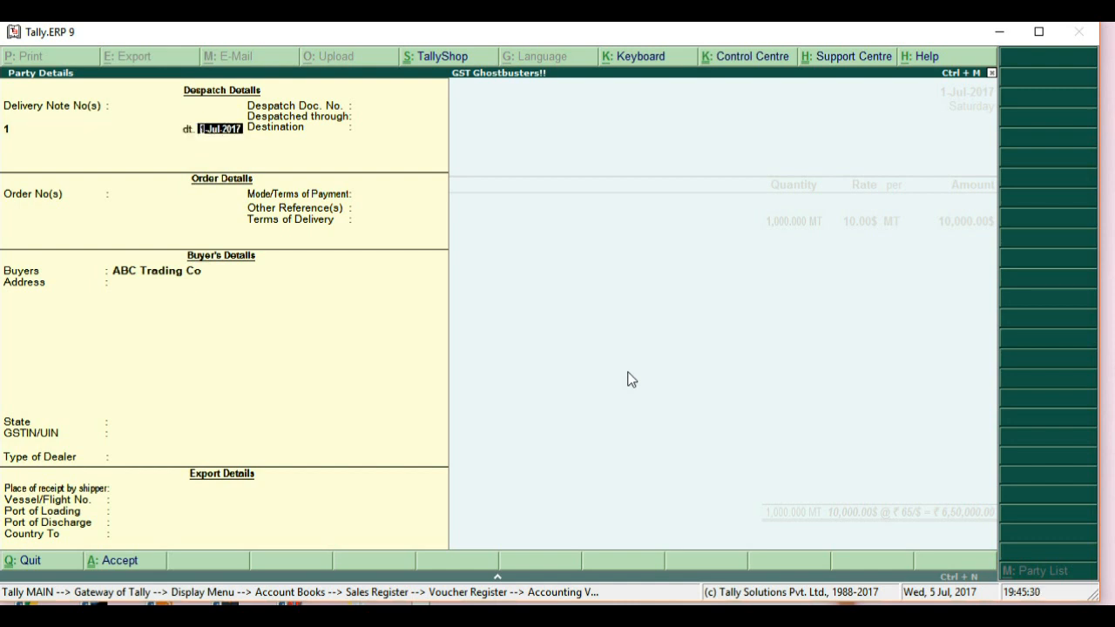
pyautogui.press('Return')
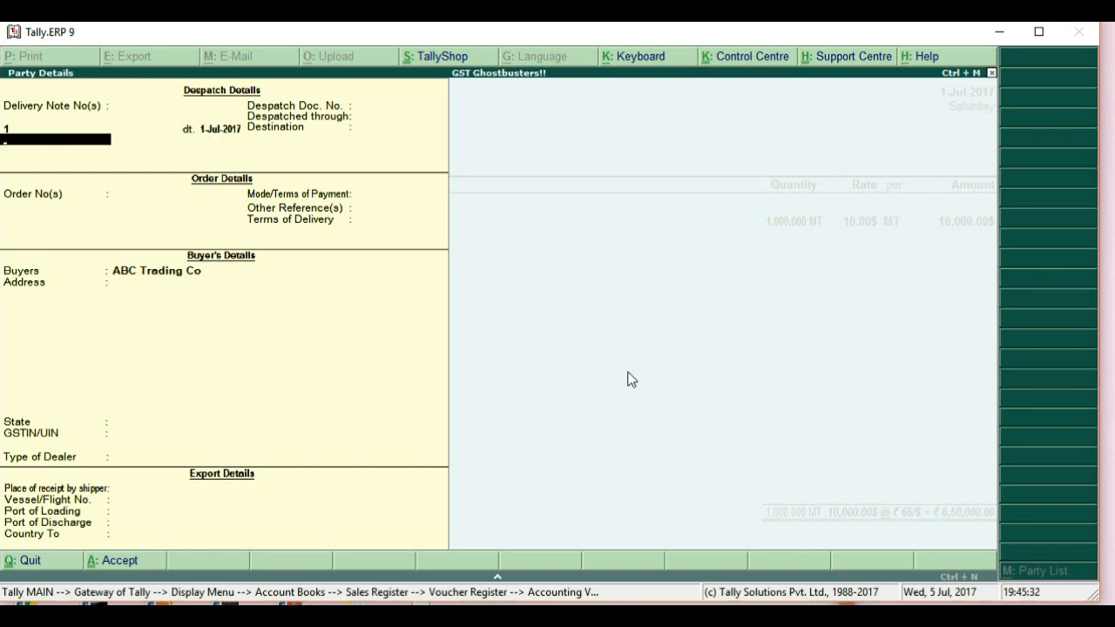
pyautogui.press('Return')
pyautogui.write('1')
pyautogui.press('Return')
pyautogui.write('Ship')
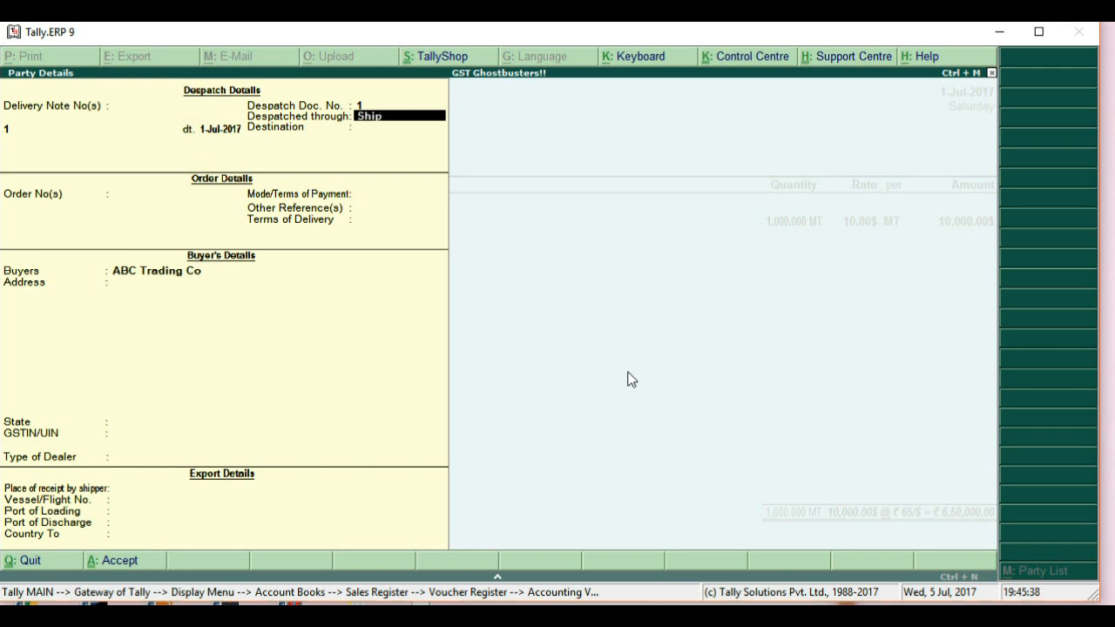
pyautogui.press('Return')
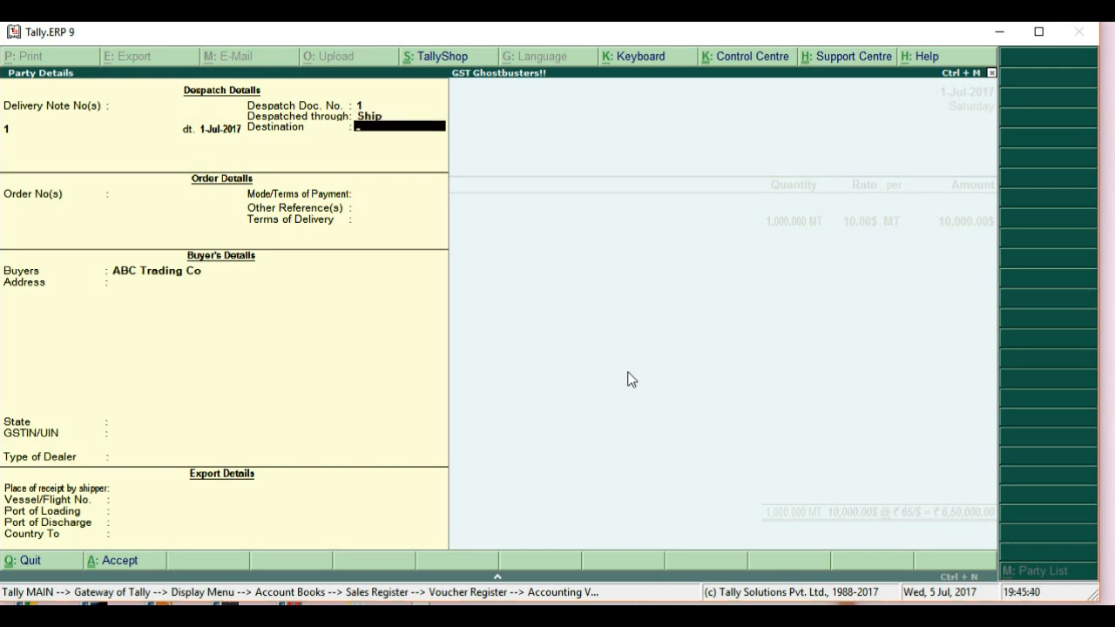
pyautogui.write('USA')
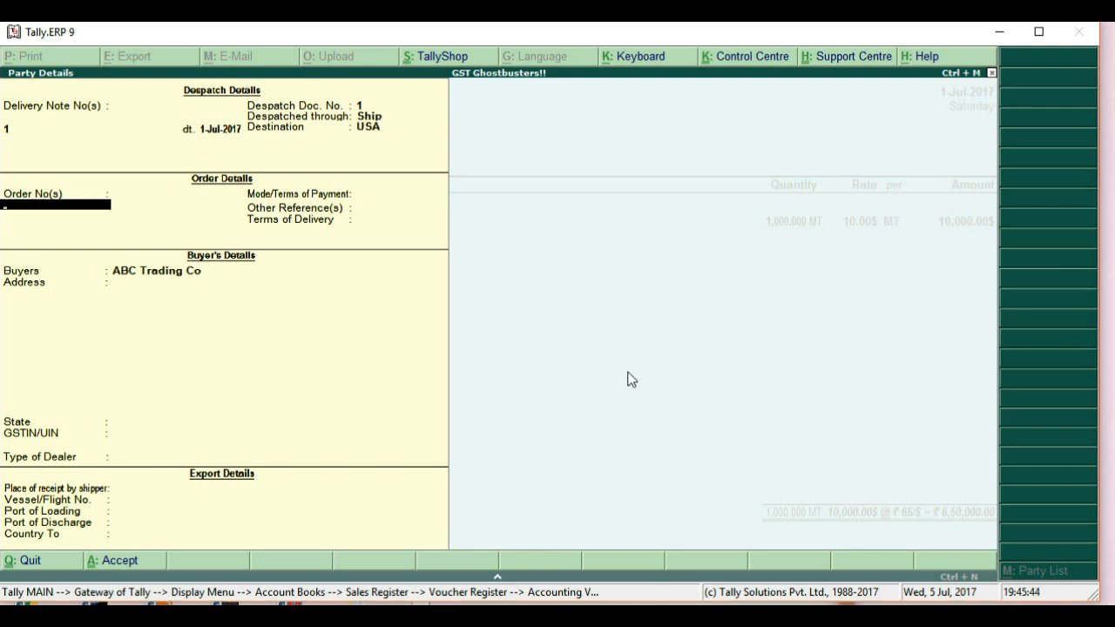
# Step: Fill in the order details: order 1 dated 1-Jul-2017, payment terms 60 Days, no other reference, delivery terms FOB
pyautogui.write('1')
pyautogui.press('Return')
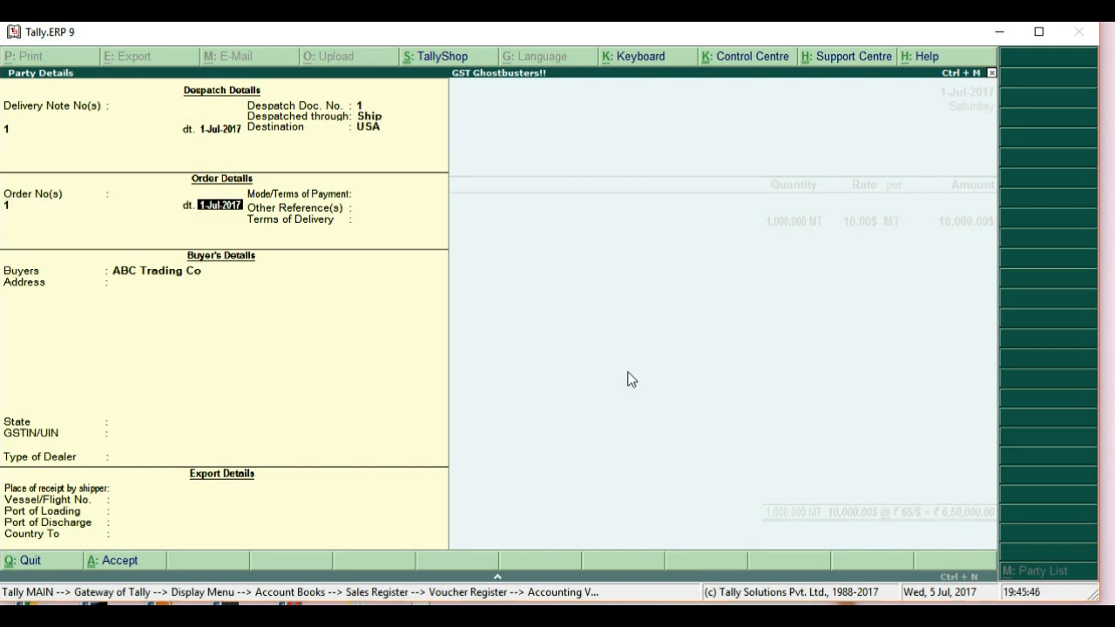
pyautogui.press('Return')
pyautogui.press('Return')
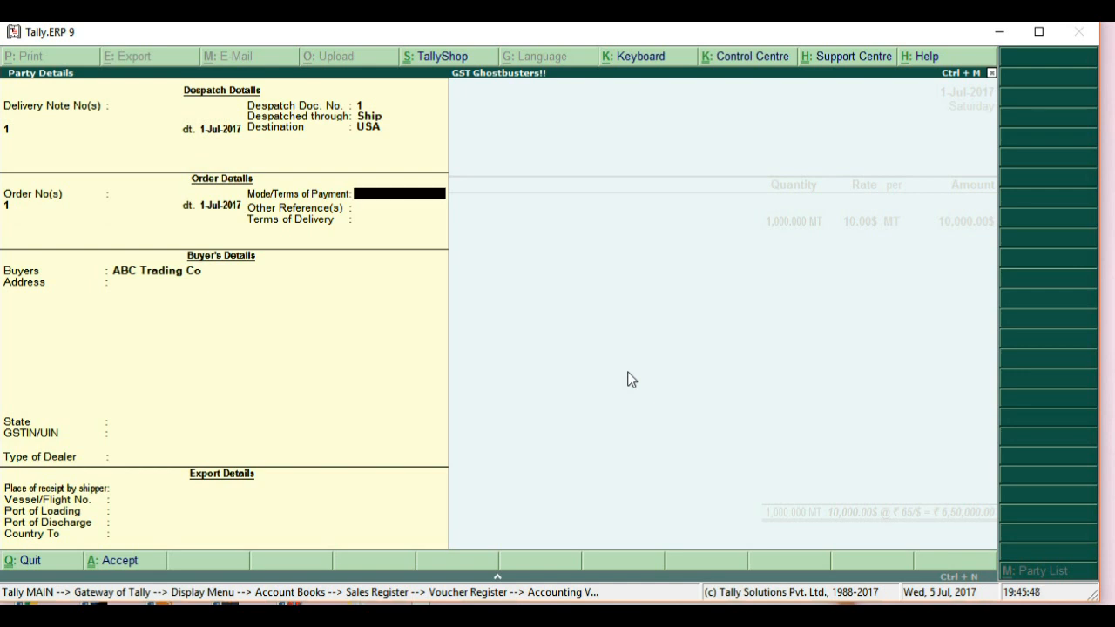
pyautogui.write('60 Days')
pyautogui.press('Return')
pyautogui.press('Return')
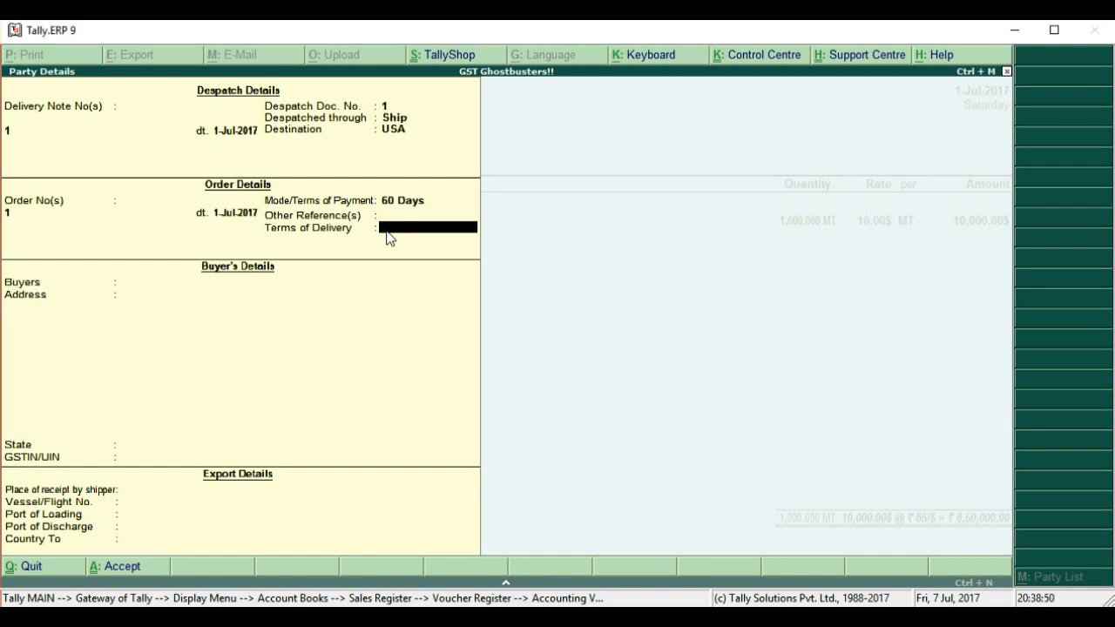
pyautogui.write('FOB')
pyautogui.press('Return')
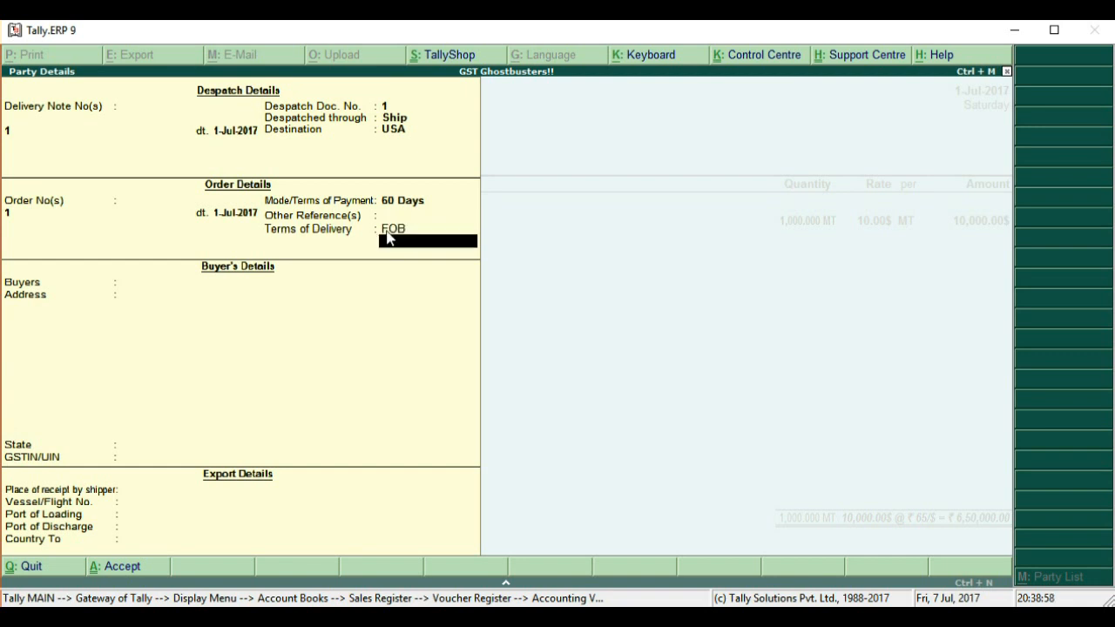
pyautogui.press('Return')
# Step: Enter the buyer ABC Trading Co with address USA, state Not Applicable and a blank GSTIN/UIN
pyautogui.write('Ab')
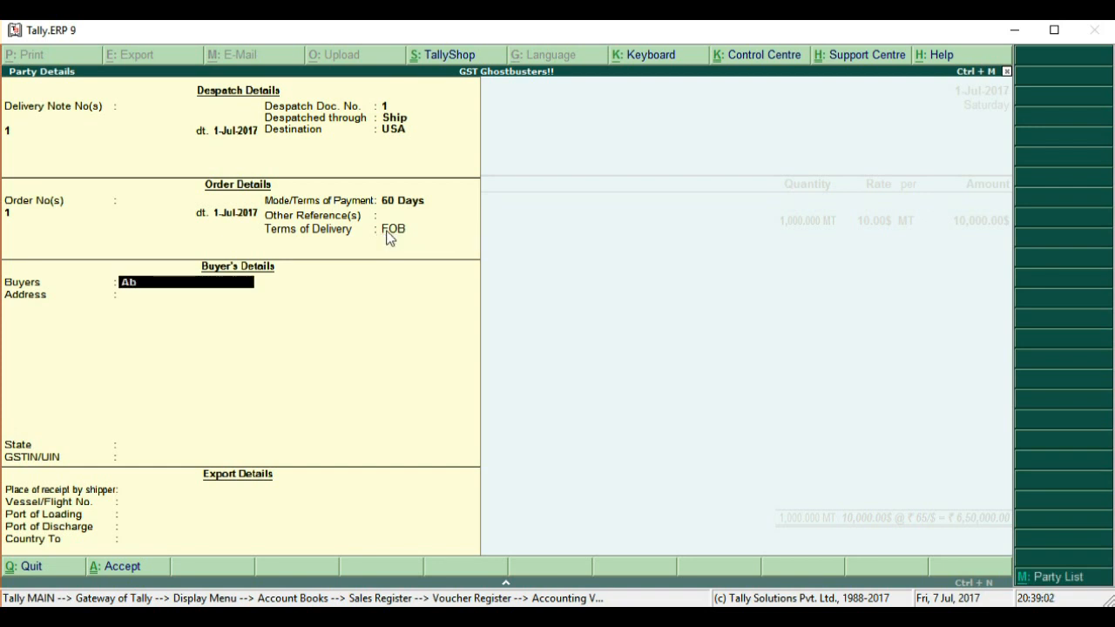
pyautogui.press('BackSpace')
pyautogui.write('BC Trading Co')
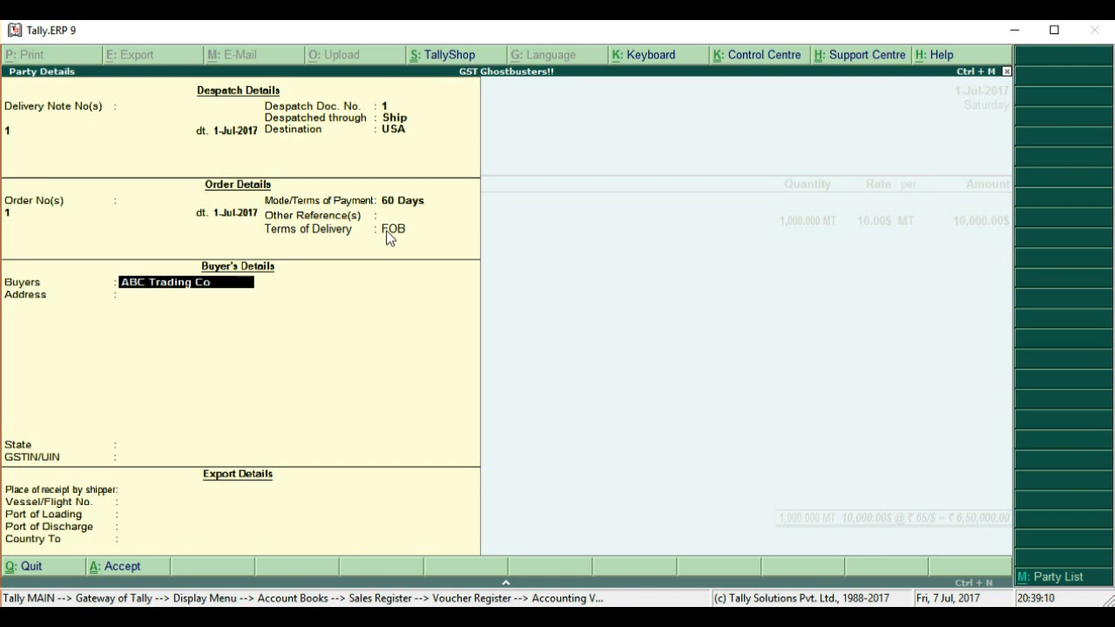
pyautogui.press('Return')
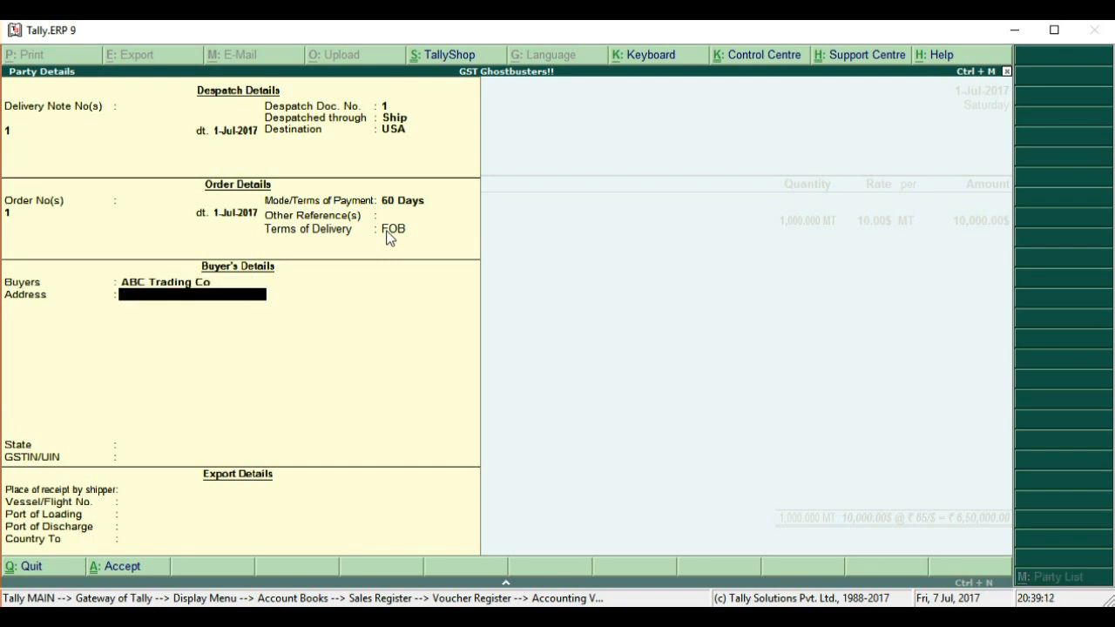
pyautogui.write('USA')
pyautogui.press('Return')
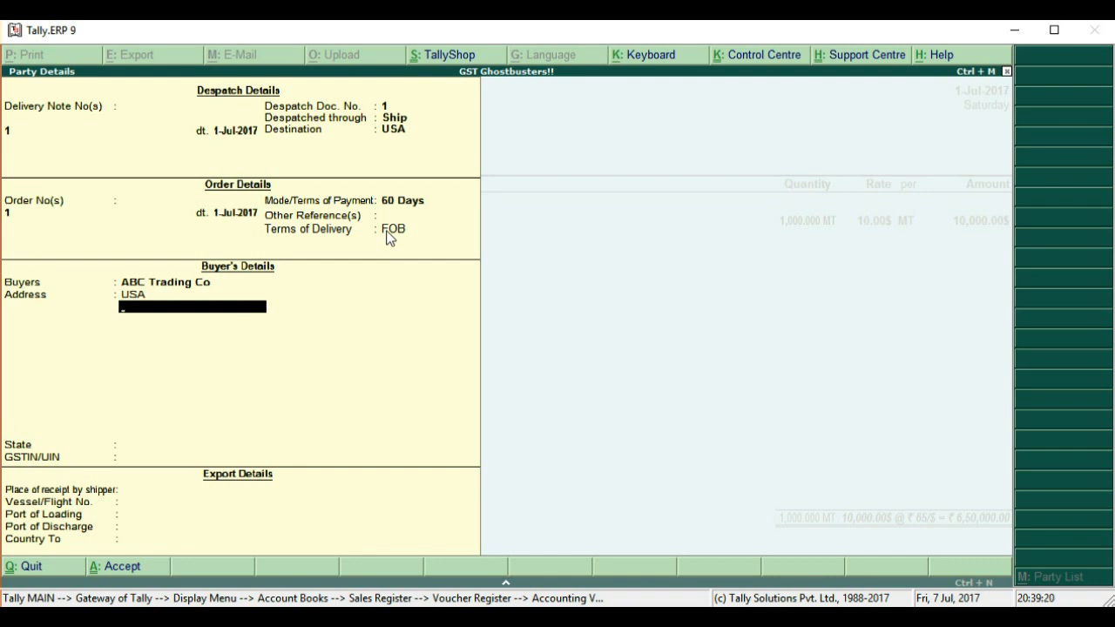
pyautogui.press('Return')
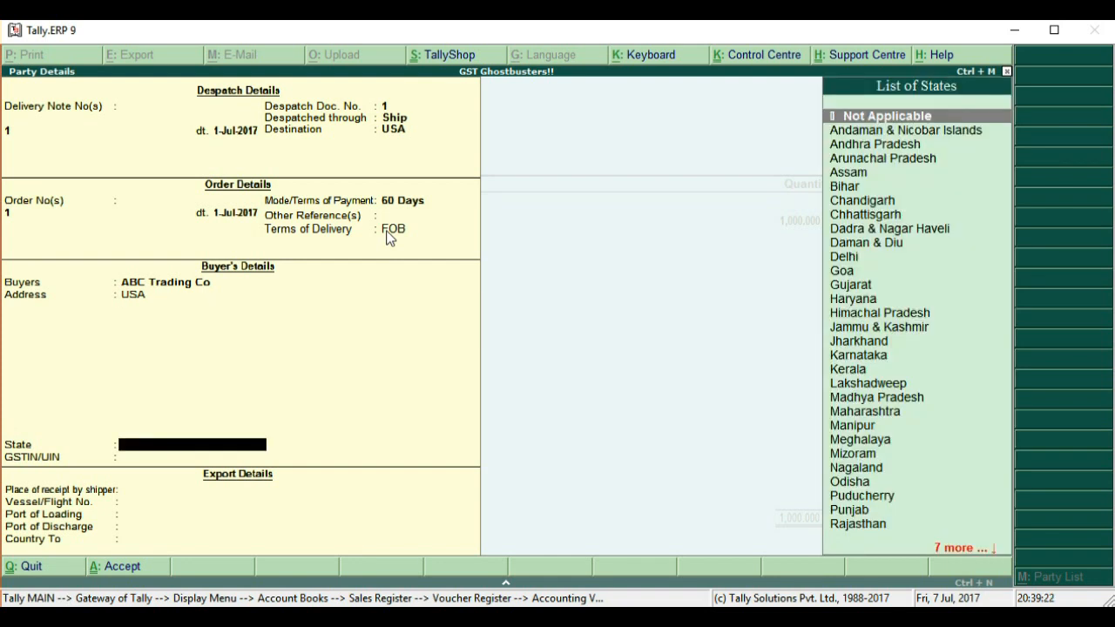
pyautogui.press('Return')
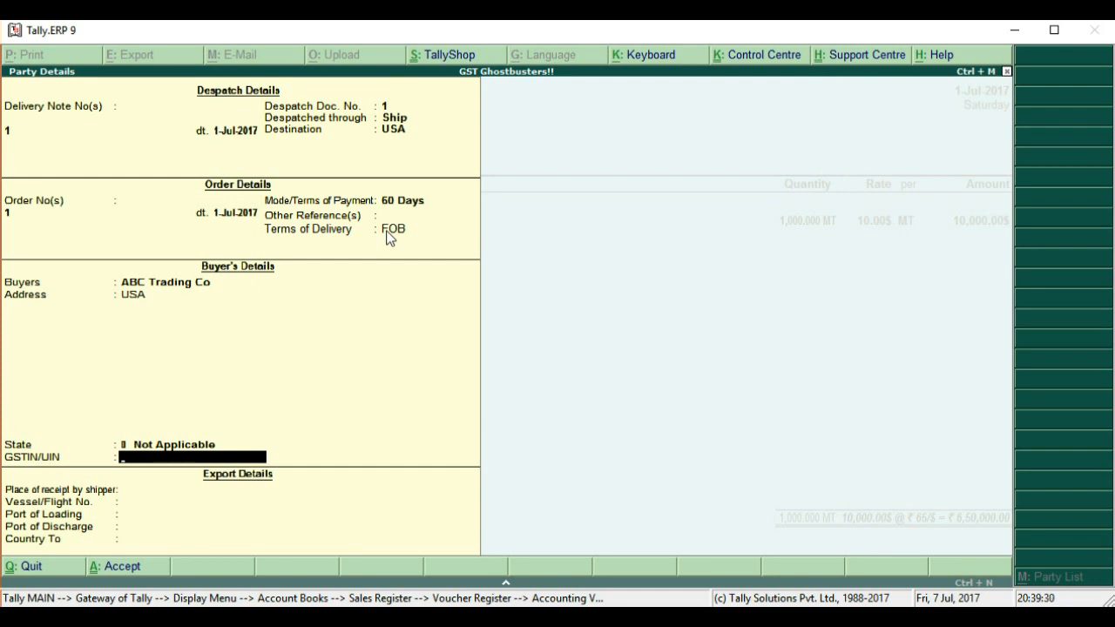
pyautogui.press('Return')
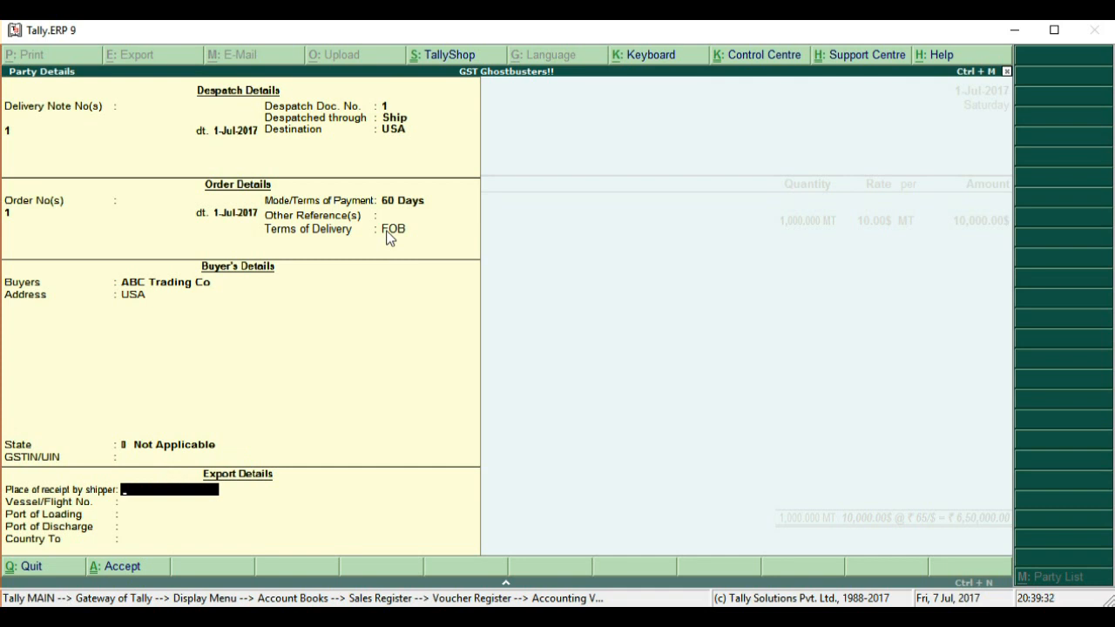
# Step: Fill in the export details: place of receipt JNPT, vessel Rose, port of loading JNPT, port of discharge Port USA, country USA
pyautogui.write('JNPT')
pyautogui.press('Return')
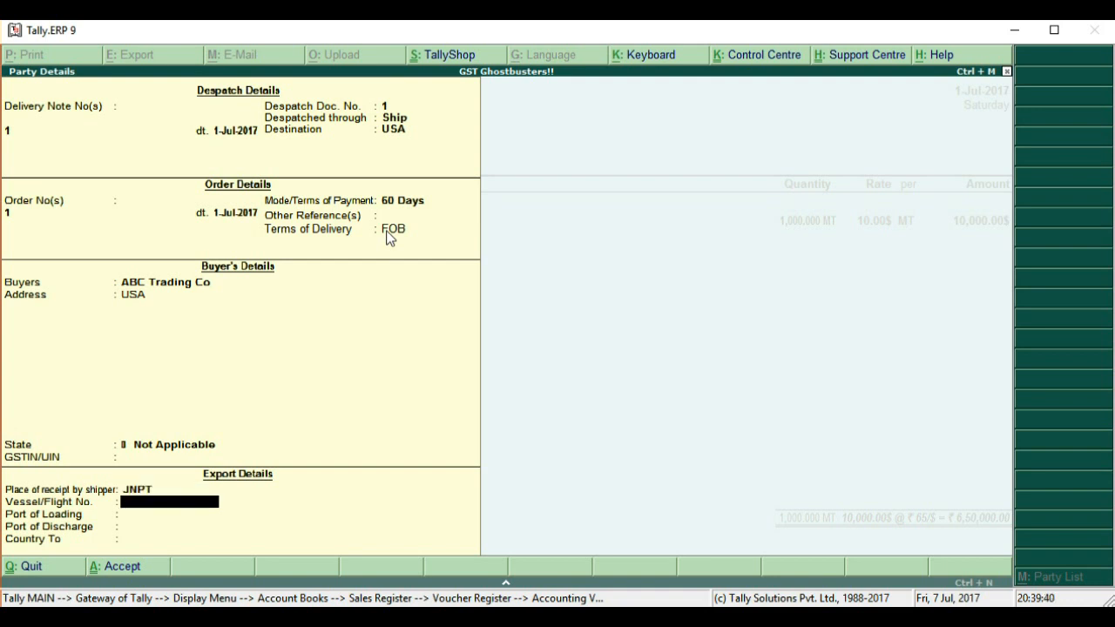
pyautogui.write('Rose')
pyautogui.press('Return')
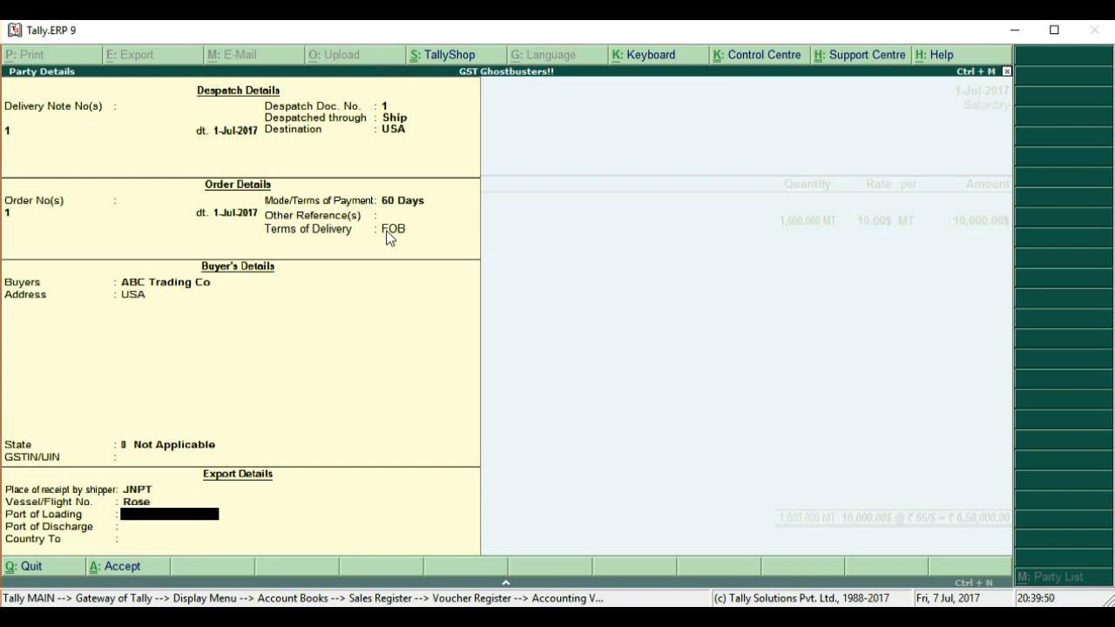
pyautogui.write('JNPT')
pyautogui.press('Return')
pyautogui.write('Port USA')
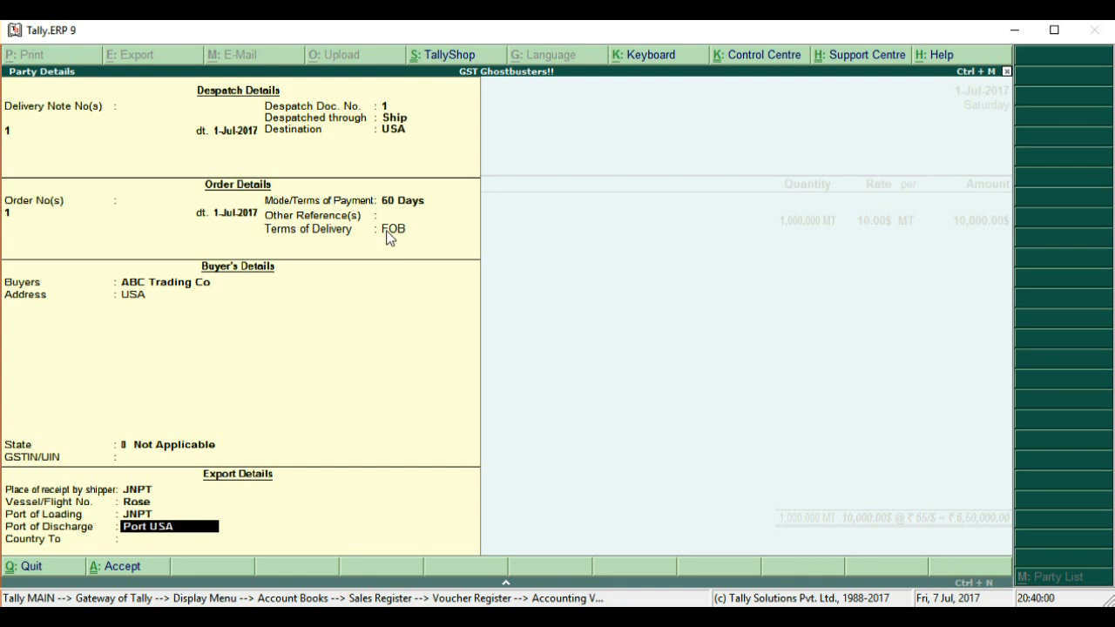
pyautogui.press('Return')
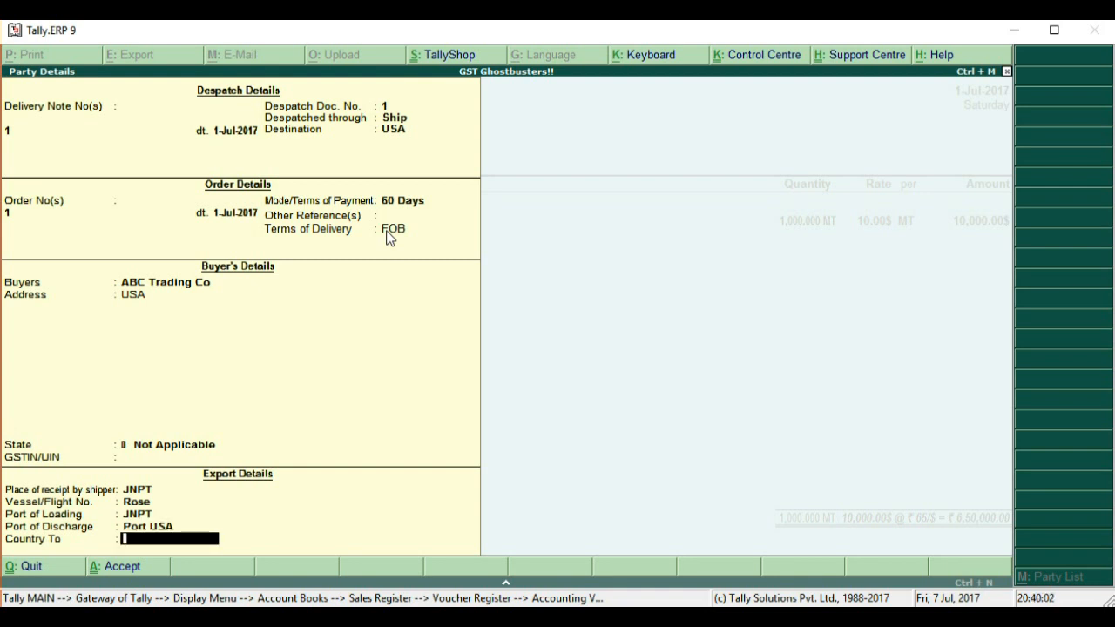
pyautogui.write('USA')
pyautogui.press('Return')
pyautogui.press('Return')
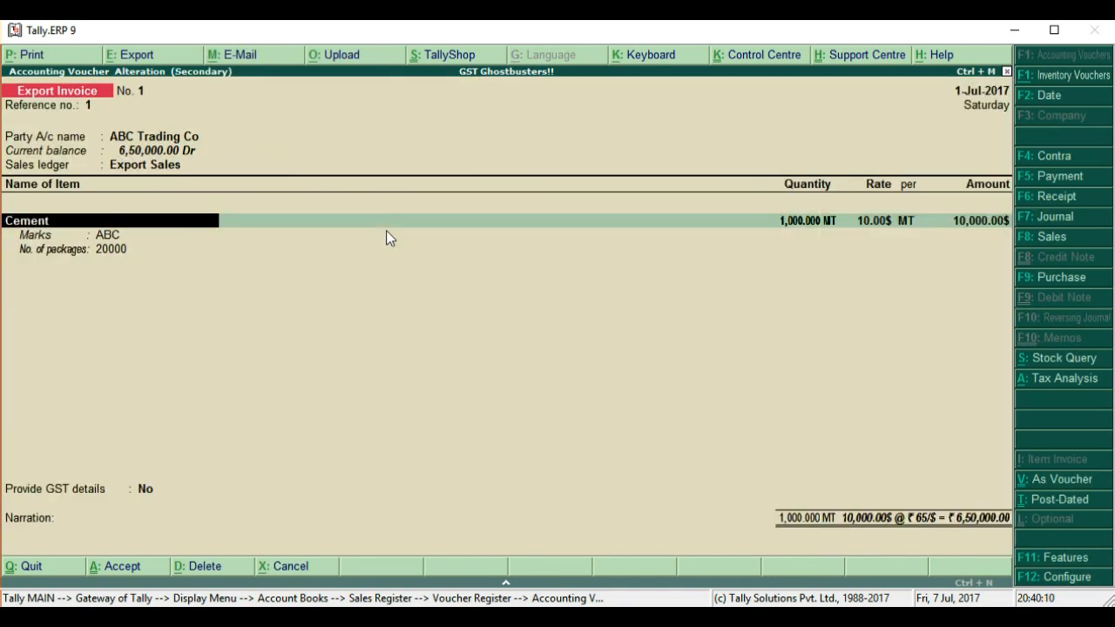
# Step: Keep the Cement item line at 1,000 MT, rate 10.00$ per MT and amount 10,000.00$
pyautogui.press('Return')
pyautogui.press('Return')
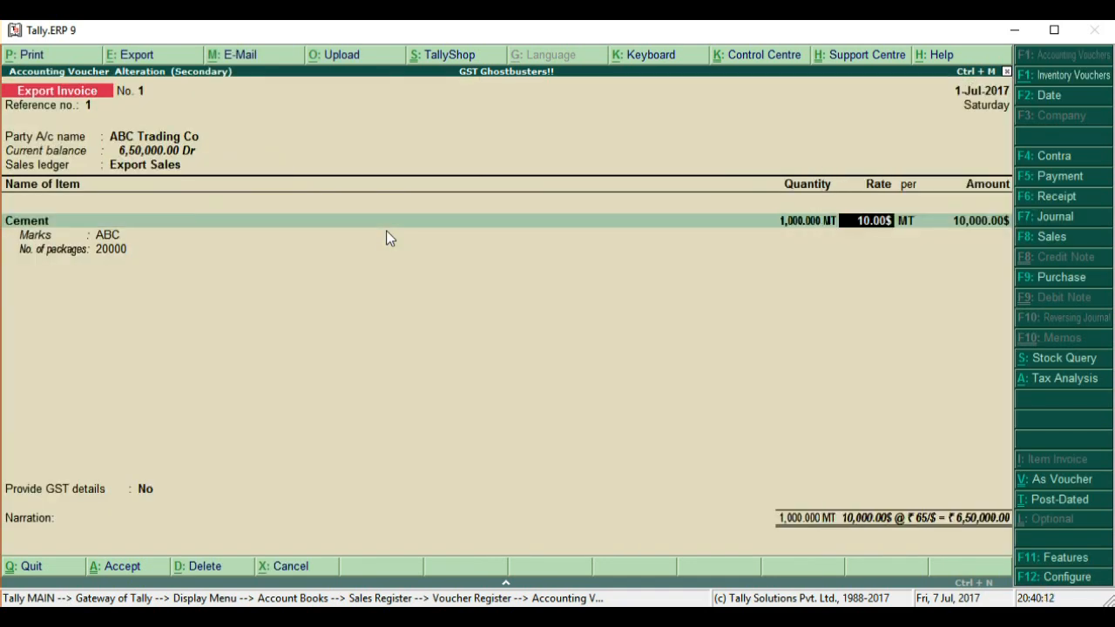
pyautogui.press('Return')
pyautogui.press('Return')
pyautogui.press('Return')
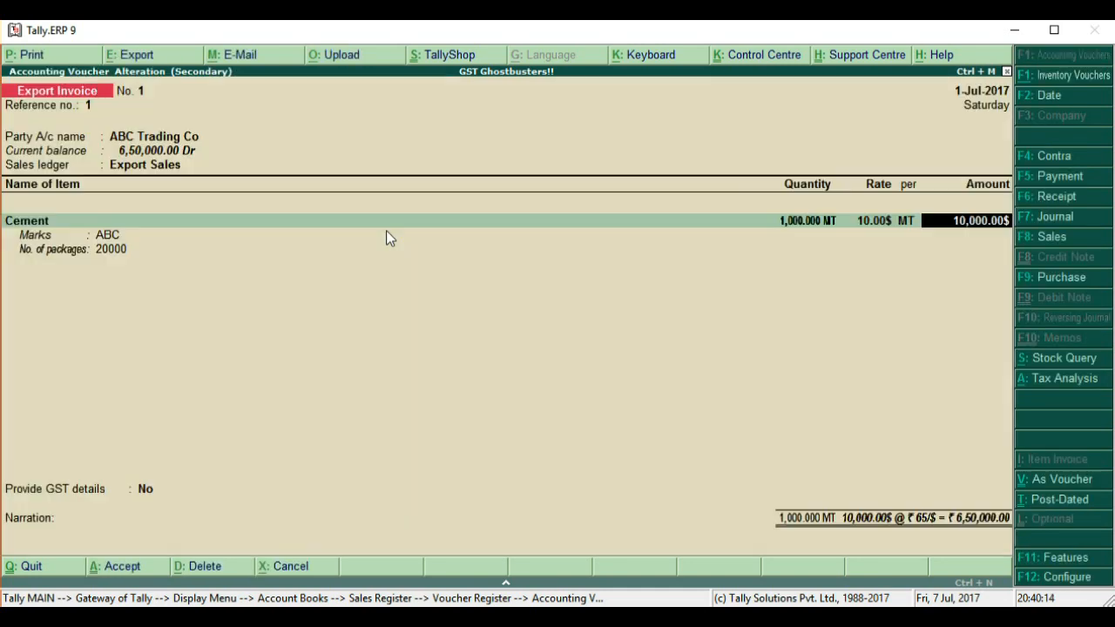
pyautogui.press('Return')
pyautogui.press('Return')
pyautogui.press('Return')
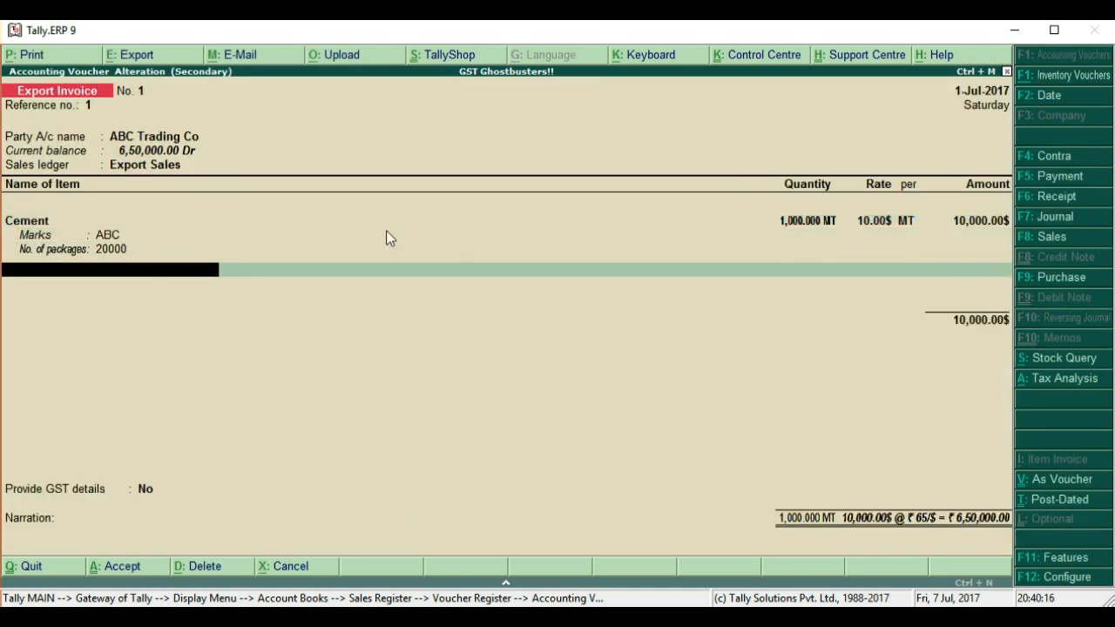
# Step: End the item list, keep Provide GST details at No, leave the narration blank and accept the invoice for printing
pyautogui.press('Return')
pyautogui.press('Return')
pyautogui.press('Return')
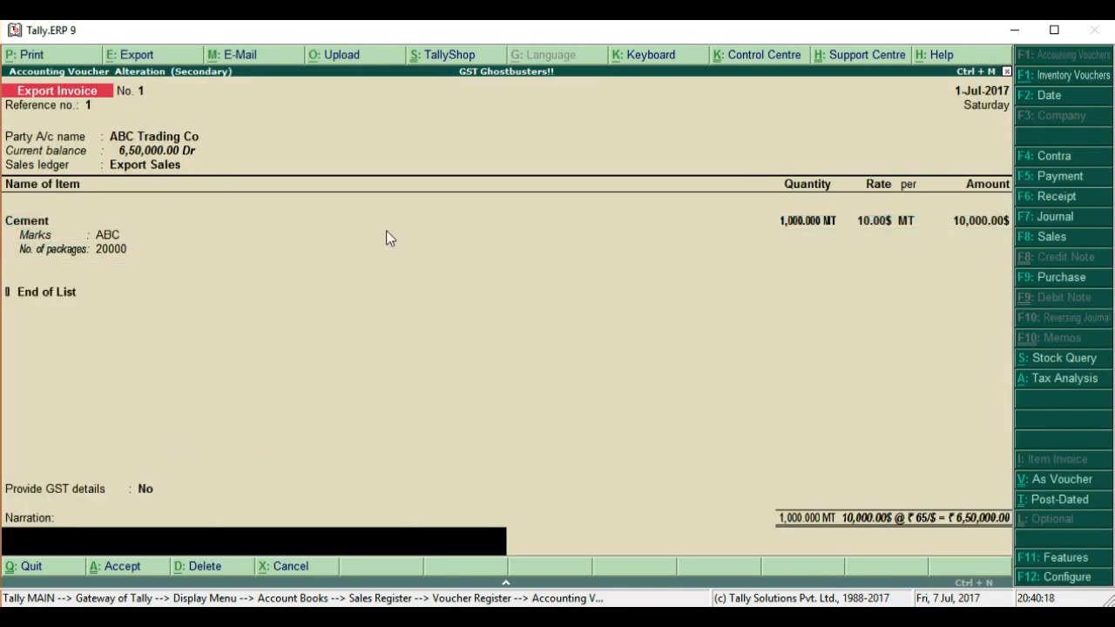
pyautogui.press('Return')
pyautogui.press('Return')
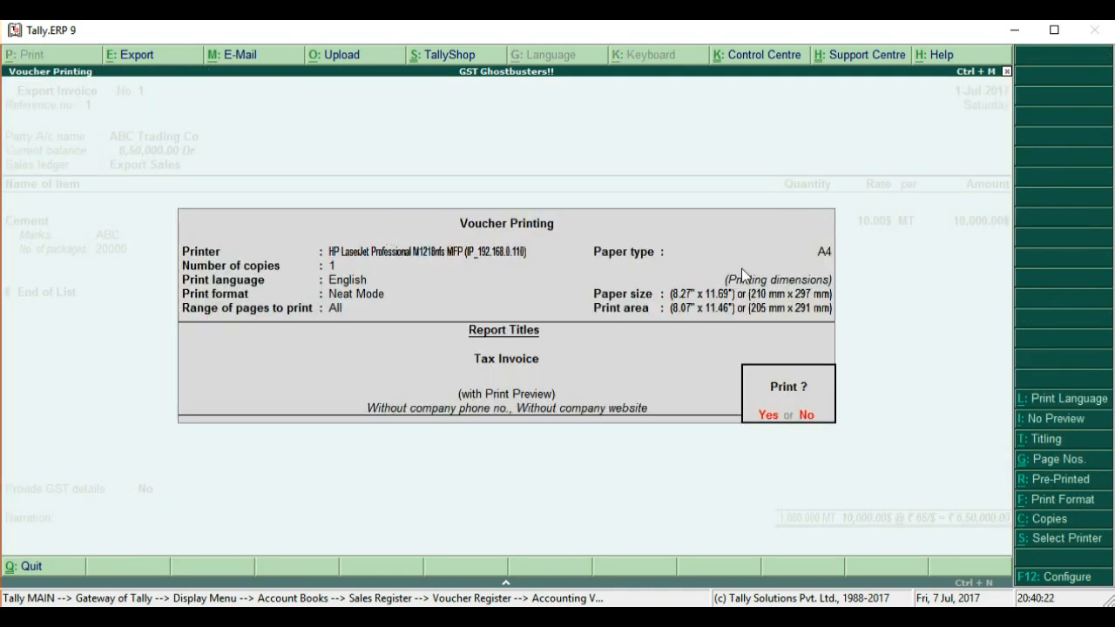
# Step: Preview the printed export invoice and examine its header, shipping details, item line and tax amount at full size
pyautogui.click(768, 416)
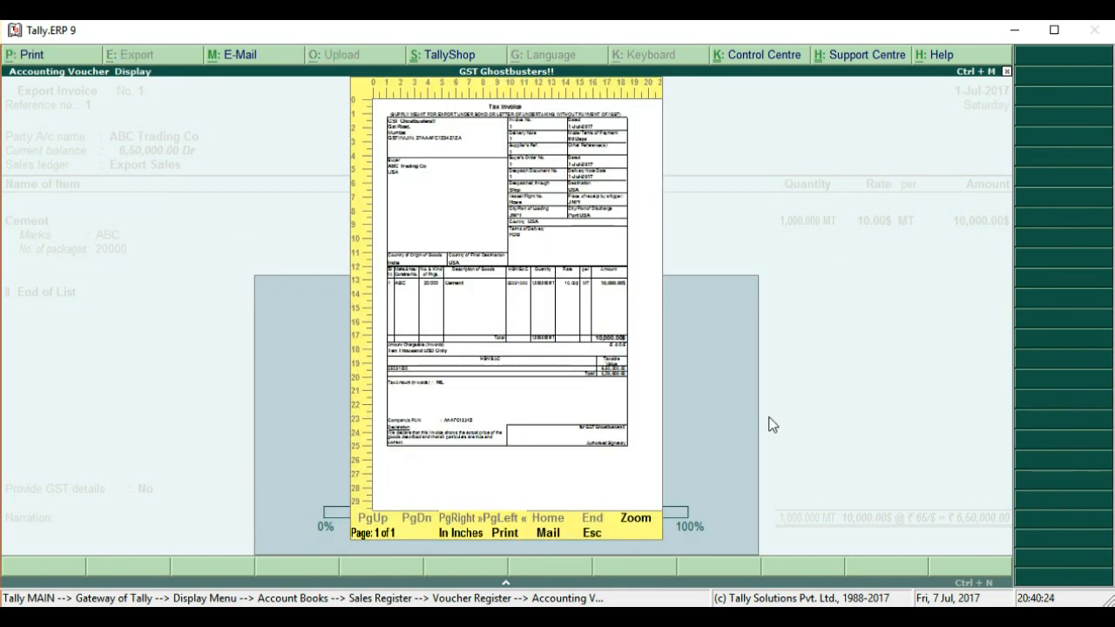
pyautogui.click(637, 523)
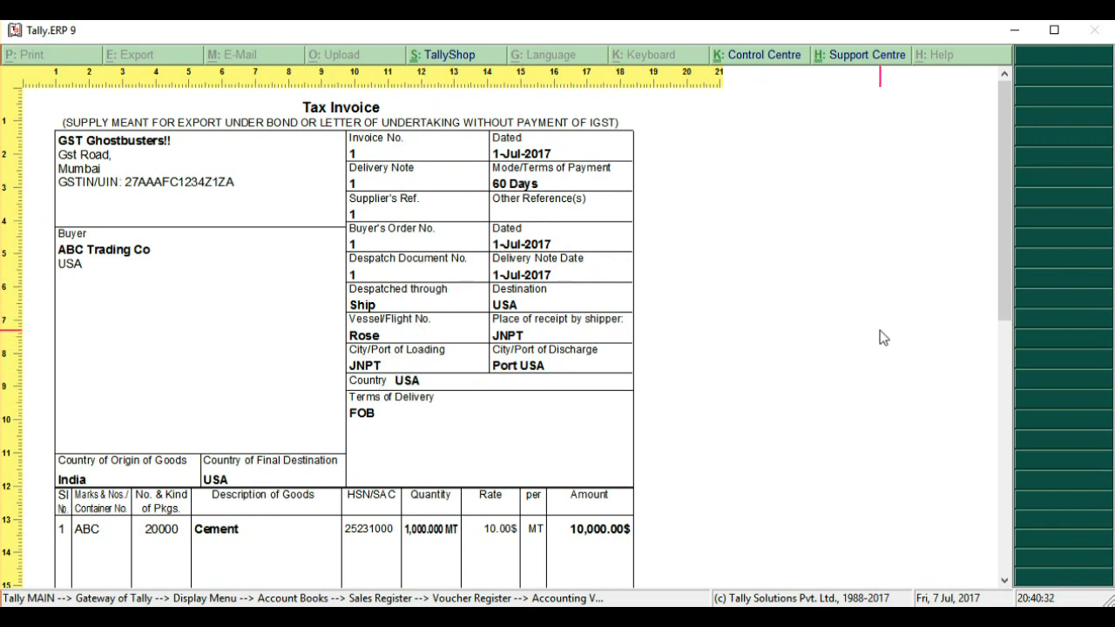
pyautogui.scroll(-4, 879, 331)
pyautogui.scroll(-3, 880, 330)
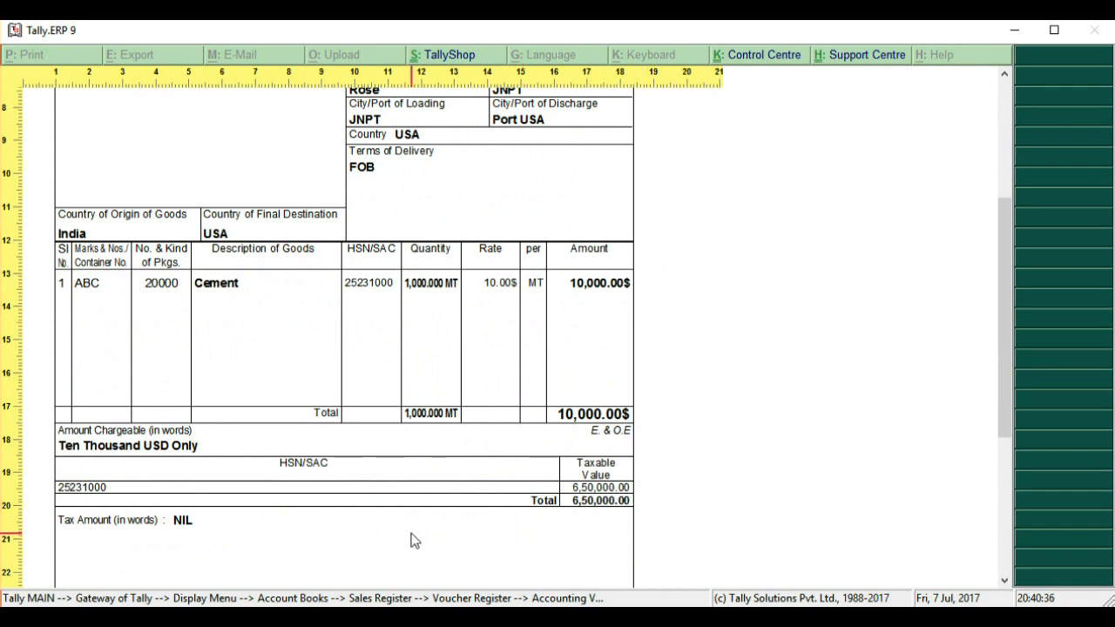
pyautogui.click(411, 533)
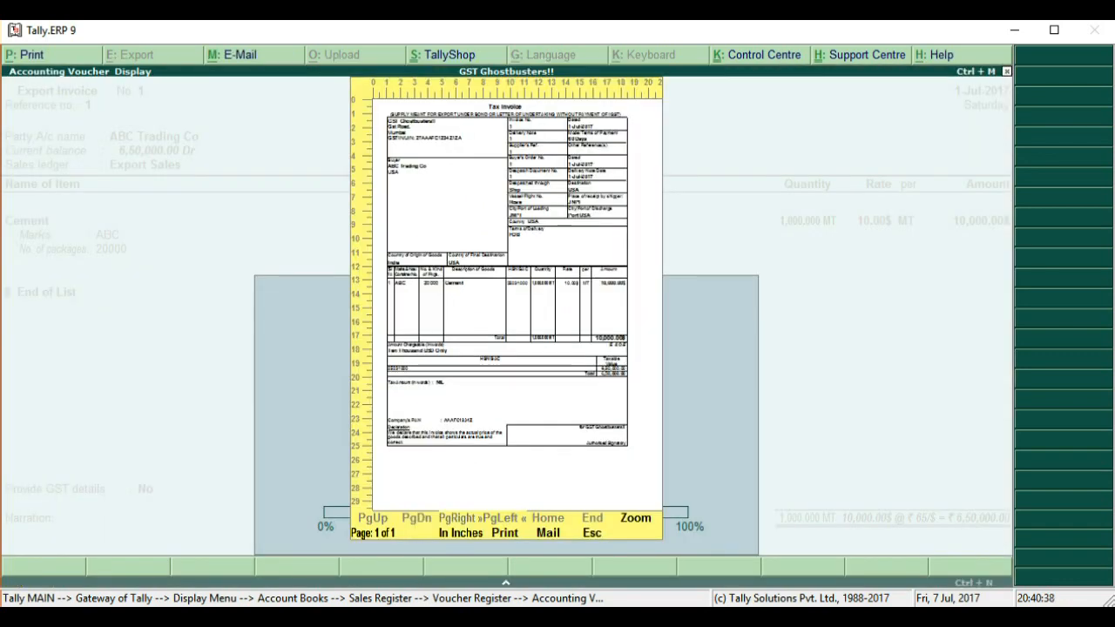
# Step: Switch to Notepad to show the Contact details.txt file
pyautogui.hotkey('alt', 'Tab')
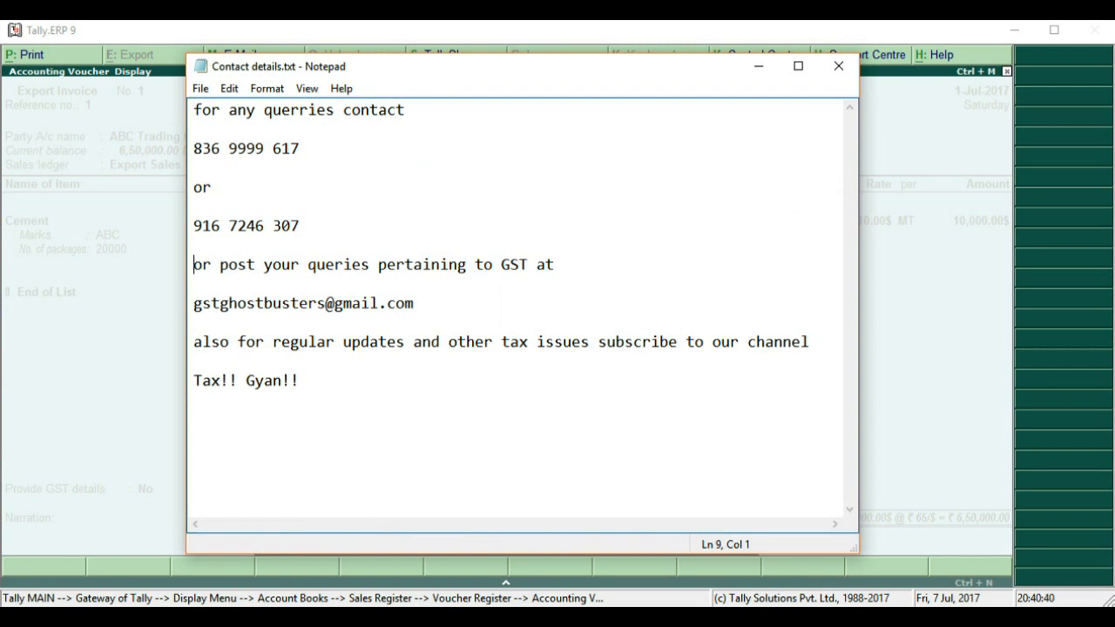